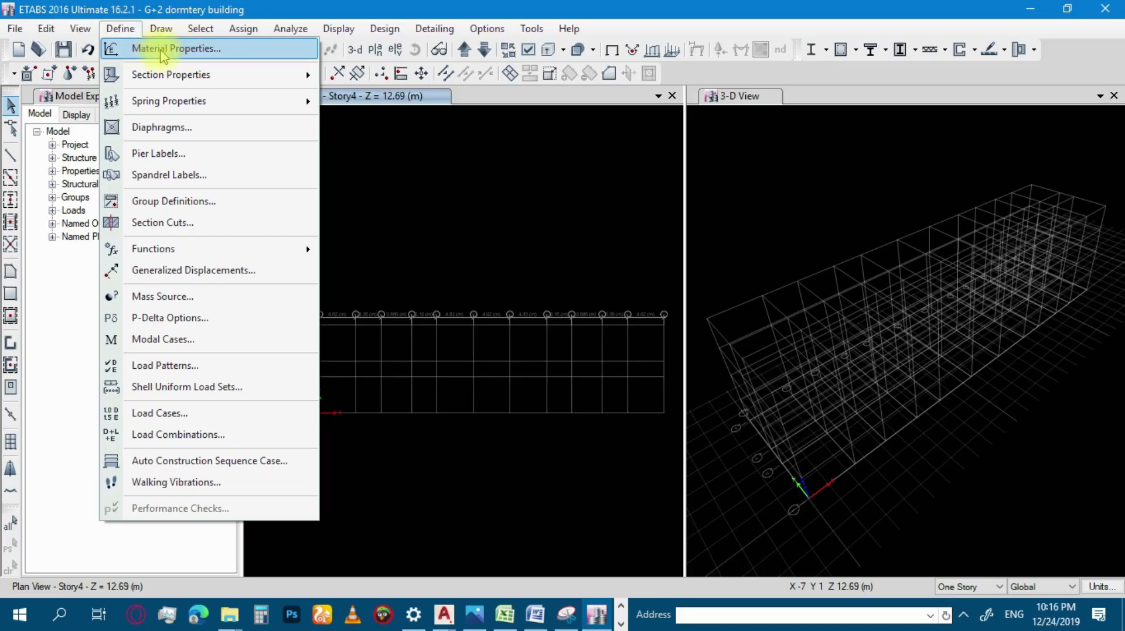
Open the frame section properties and filter the property list to Concrete Rectangular sections.
{"action": "mouse_move", "coordinate": [163, 78]}
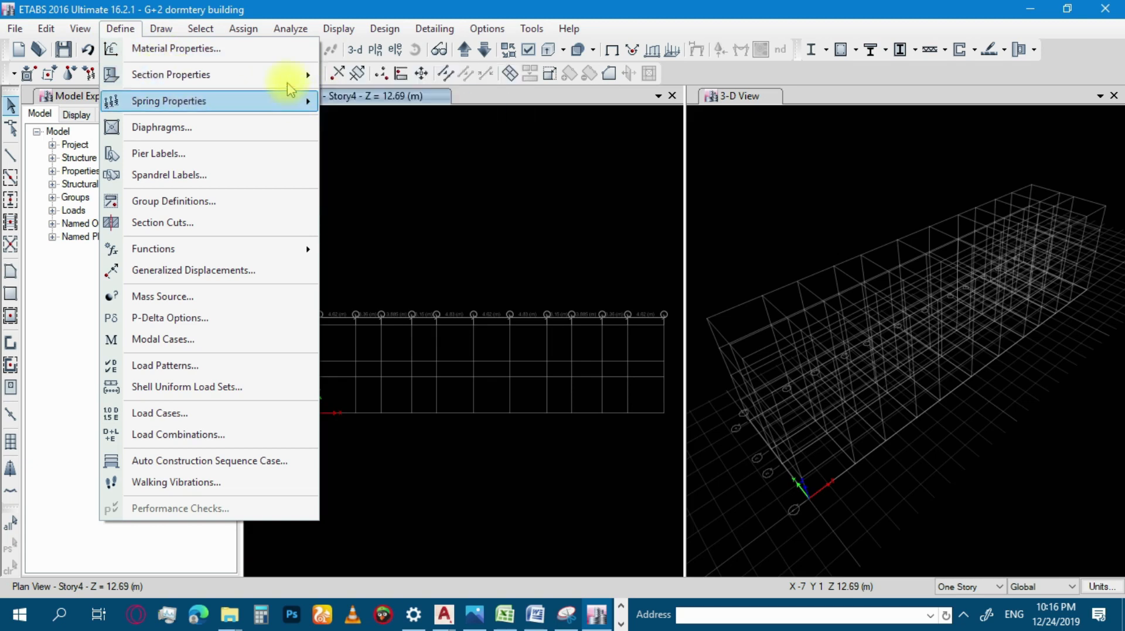
{"action": "left_click", "coordinate": [366, 77]}
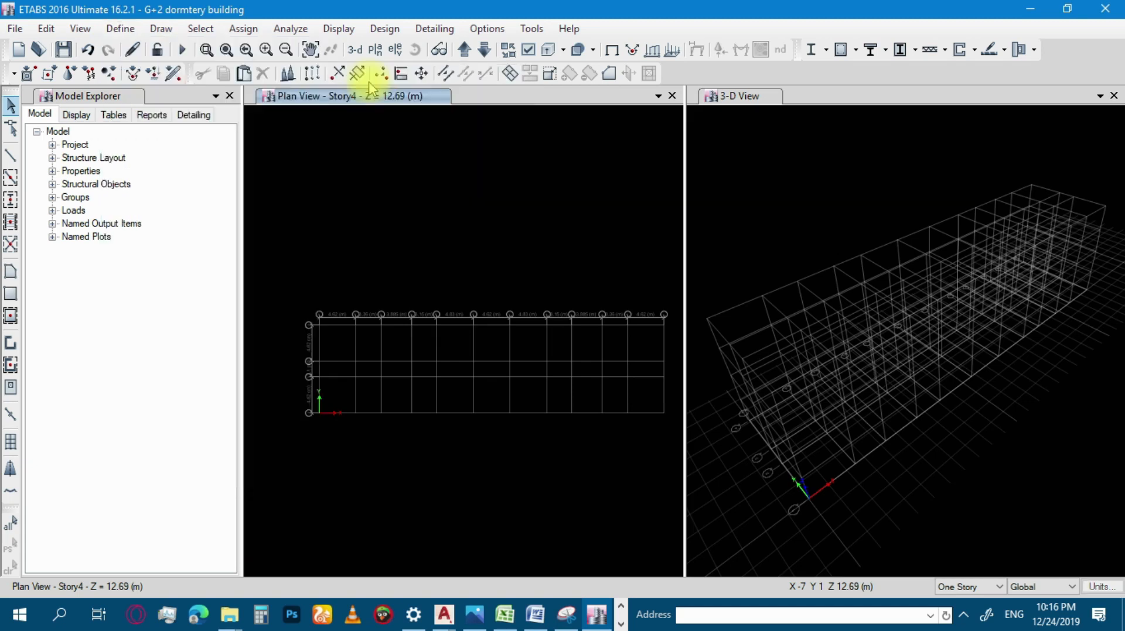
{"action": "scroll", "coordinate": [477, 343], "scroll_direction": "down", "scroll_amount": 3}
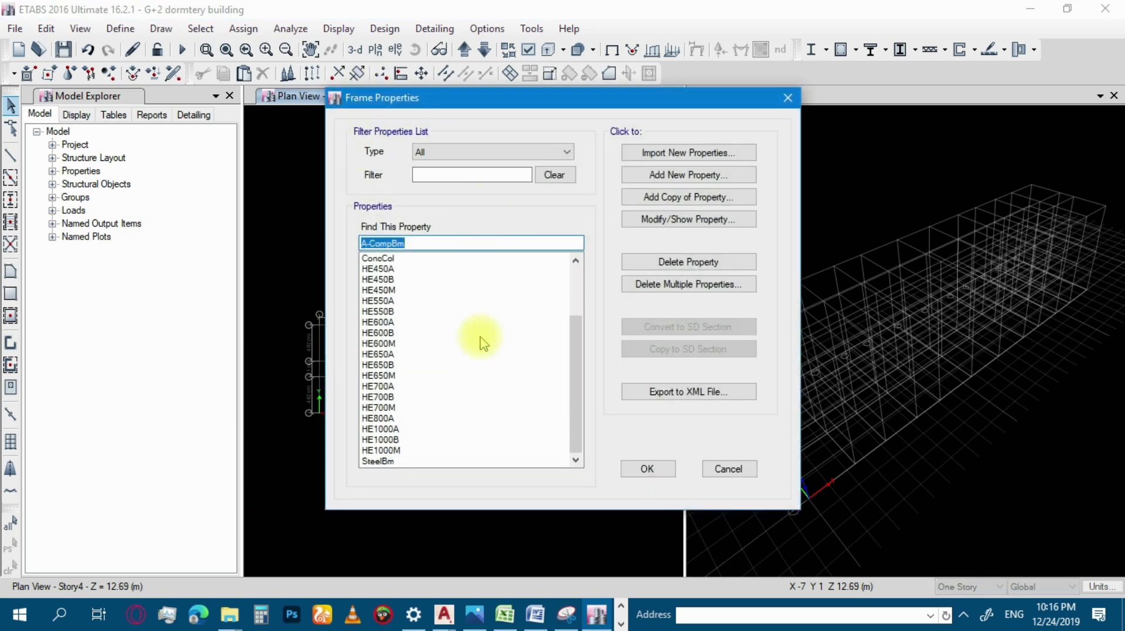
{"action": "scroll", "coordinate": [479, 339], "scroll_direction": "up", "scroll_amount": 3}
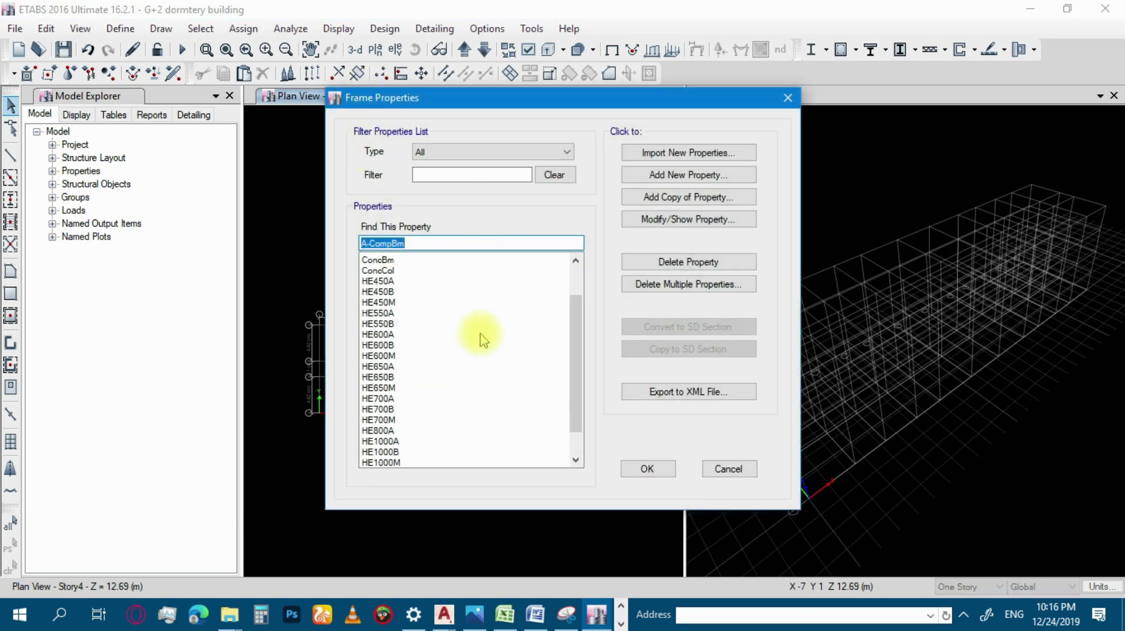
{"action": "left_click", "coordinate": [476, 156]}
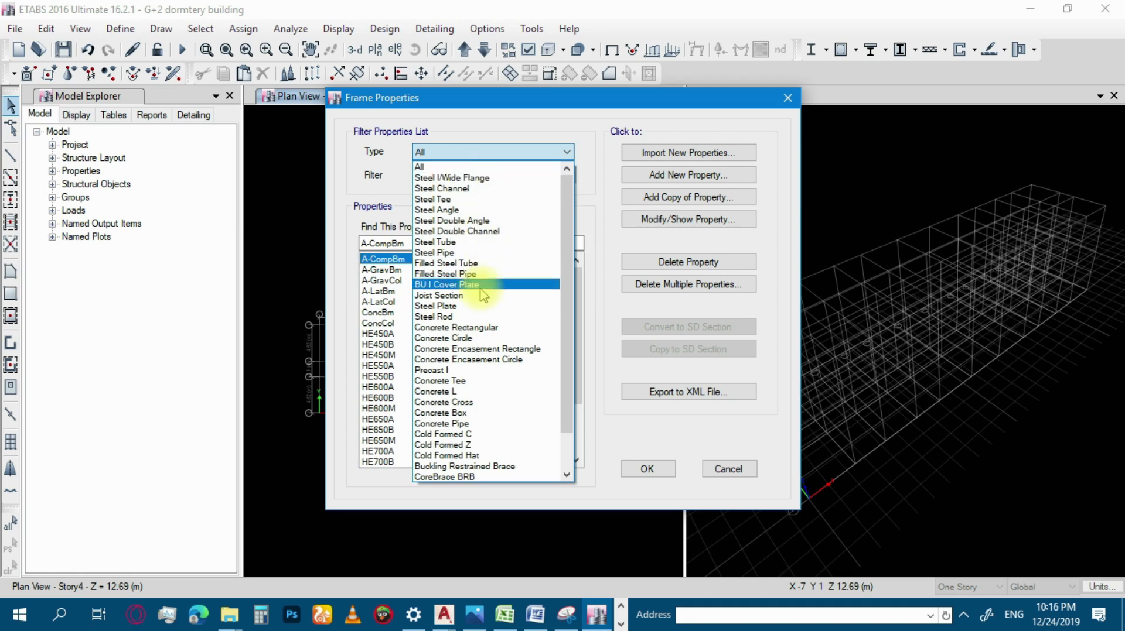
{"action": "left_click", "coordinate": [479, 327]}
Select ConcBm in the filtered list, start adding a new frame property and move the shape type dialog aside.
{"action": "left_click", "coordinate": [402, 270]}
{"action": "left_click", "coordinate": [400, 259]}
{"action": "left_click", "coordinate": [397, 272]}
{"action": "left_click", "coordinate": [401, 261]}
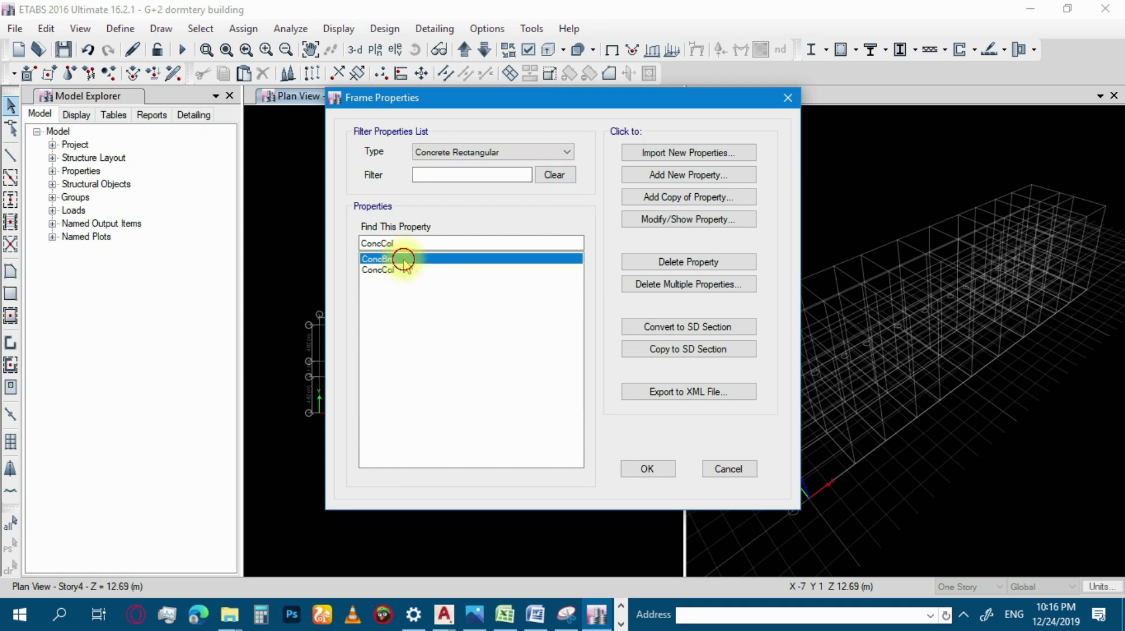
{"action": "left_click", "coordinate": [703, 179]}
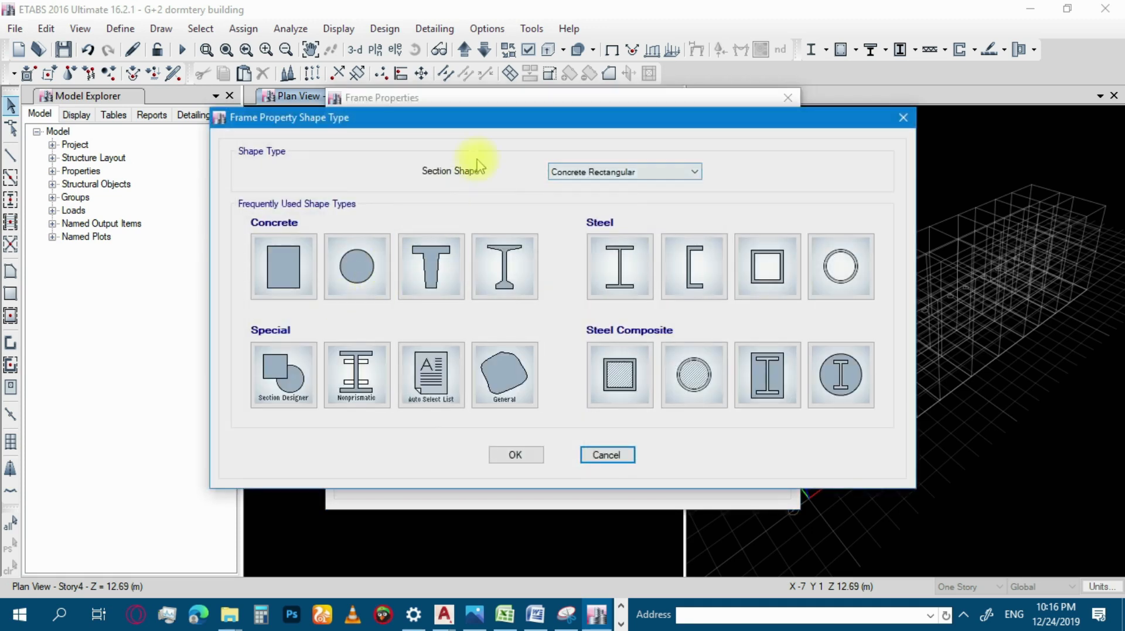
{"action": "left_click_drag", "start_coordinate": [530, 120], "coordinate": [378, 37]}
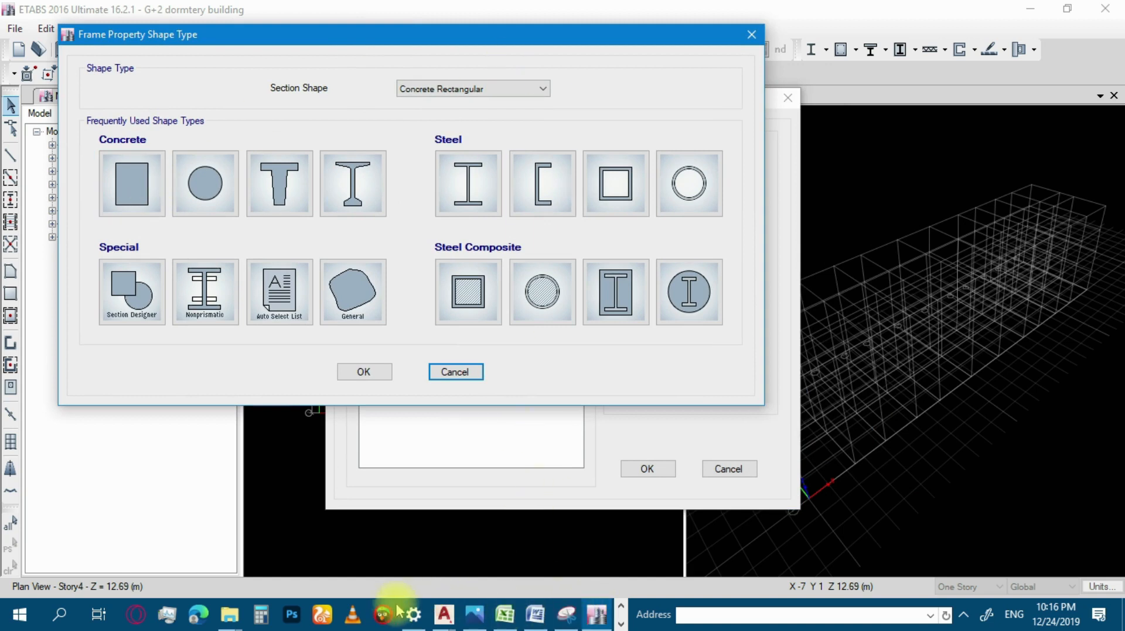
Switch to the AutoCAD structural detail drawing and examine the beam and column layout, including the C2 and C3 column labels.
{"action": "left_click", "coordinate": [444, 614]}
{"action": "left_click", "coordinate": [354, 547]}
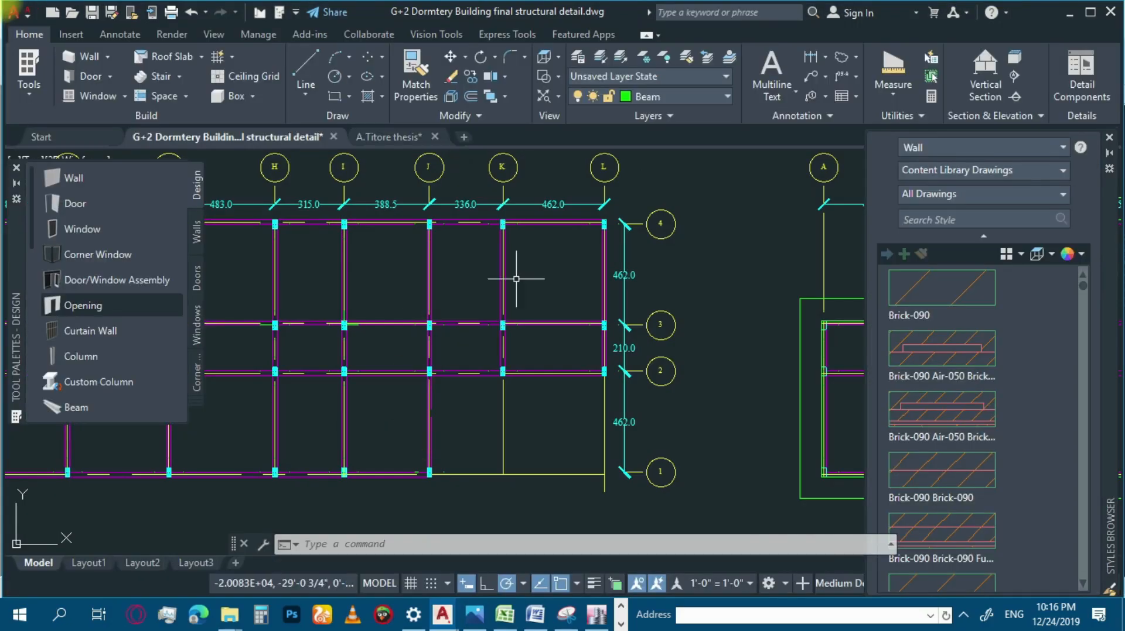
{"action": "scroll", "coordinate": [340, 281], "scroll_direction": "up", "scroll_amount": 4}
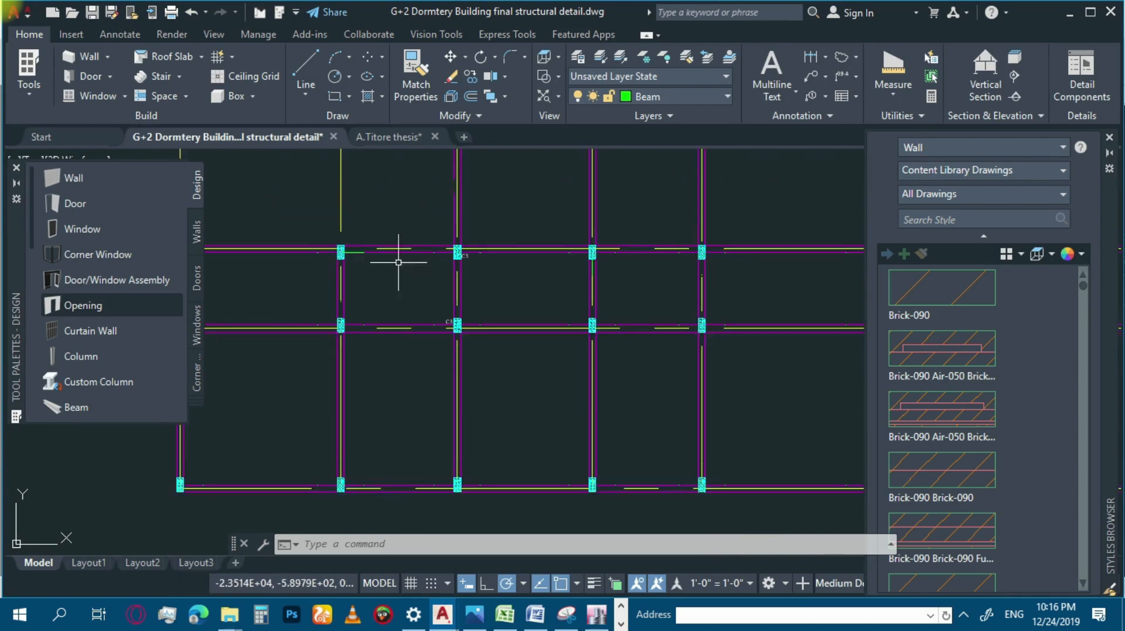
{"action": "scroll", "coordinate": [454, 264], "scroll_direction": "up", "scroll_amount": 4}
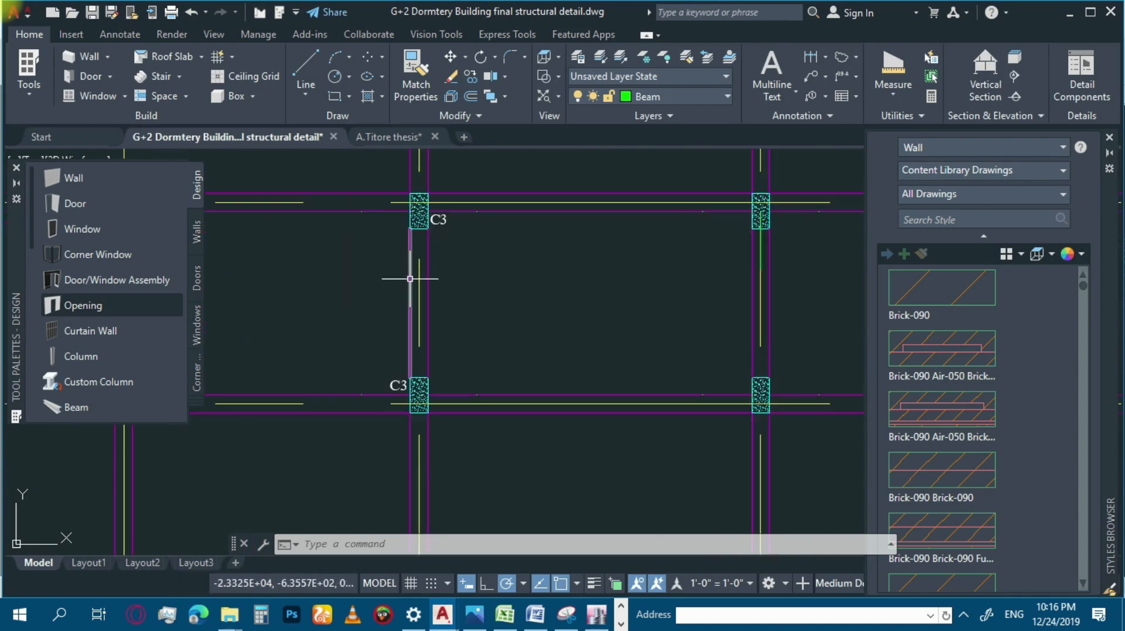
{"action": "scroll", "coordinate": [408, 279], "scroll_direction": "down", "scroll_amount": 4}
{"action": "scroll", "coordinate": [433, 235], "scroll_direction": "down", "scroll_amount": 2}
{"action": "scroll", "coordinate": [410, 176], "scroll_direction": "up", "scroll_amount": 5}
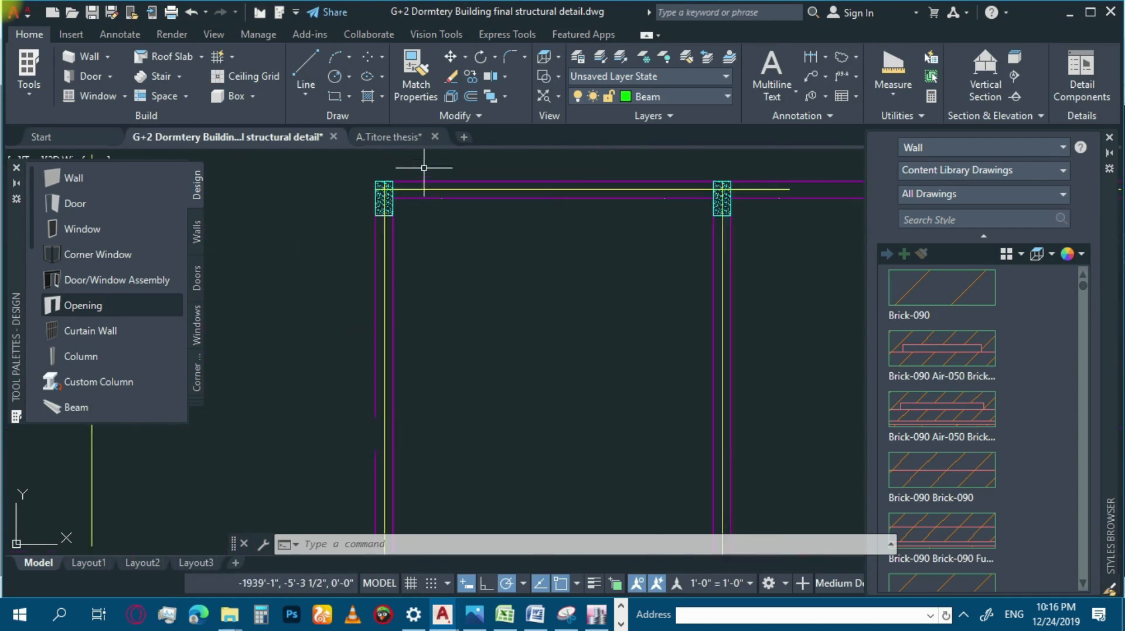
{"action": "scroll", "coordinate": [351, 208], "scroll_direction": "down", "scroll_amount": 4}
{"action": "scroll", "coordinate": [508, 221], "scroll_direction": "up", "scroll_amount": 2}
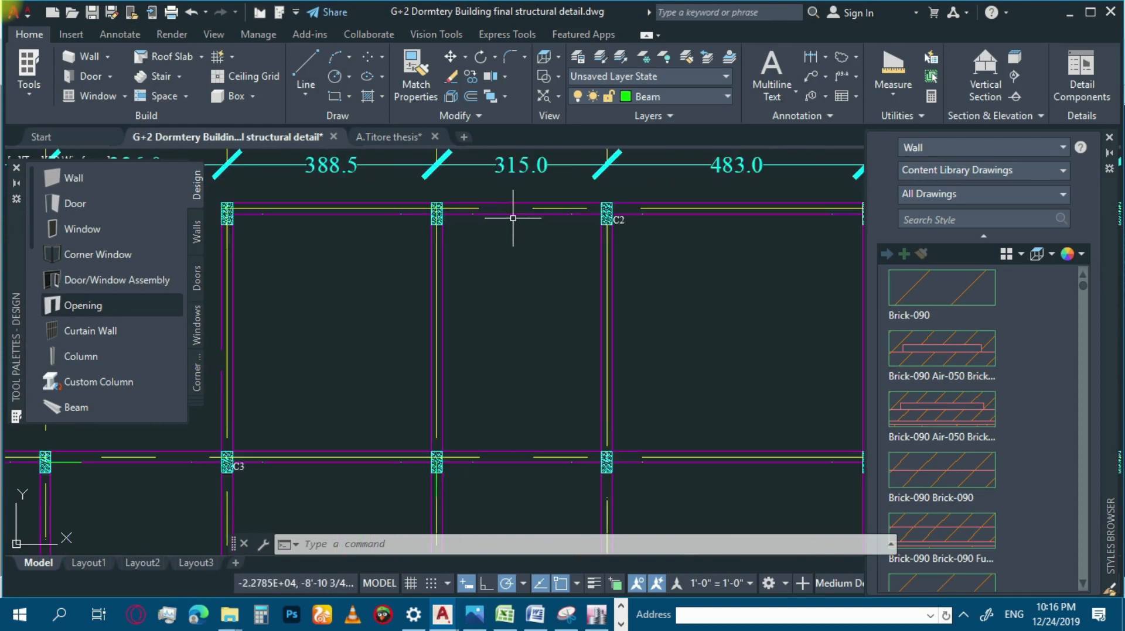
{"action": "scroll", "coordinate": [466, 189], "scroll_direction": "down", "scroll_amount": 5}
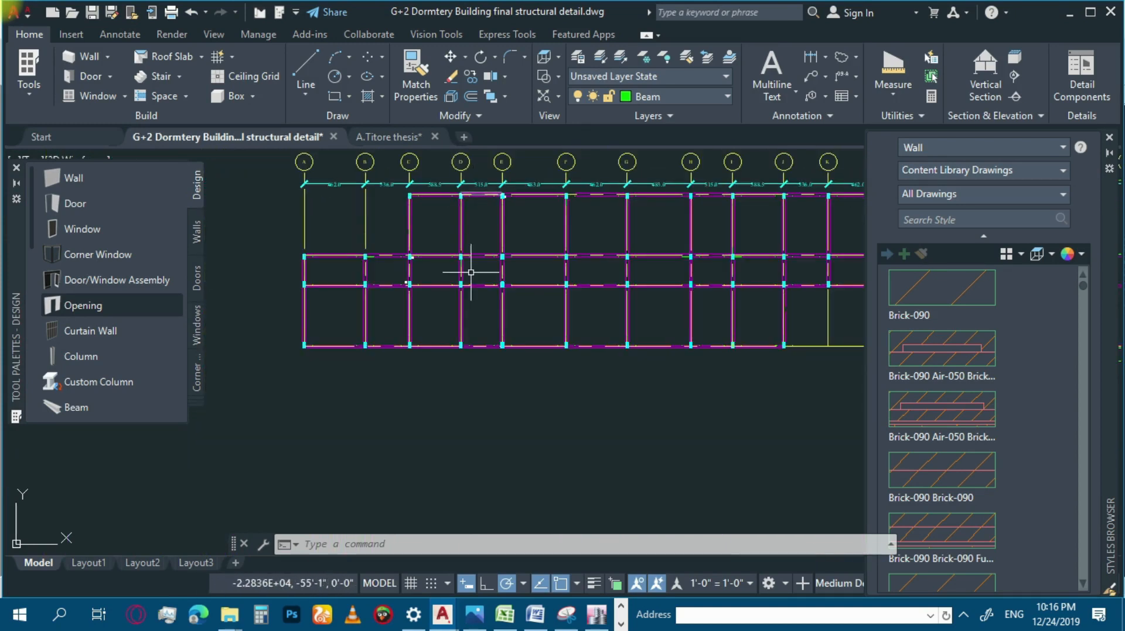
{"action": "scroll", "coordinate": [453, 303], "scroll_direction": "down", "scroll_amount": 2}
{"action": "scroll", "coordinate": [610, 276], "scroll_direction": "up", "scroll_amount": 8}
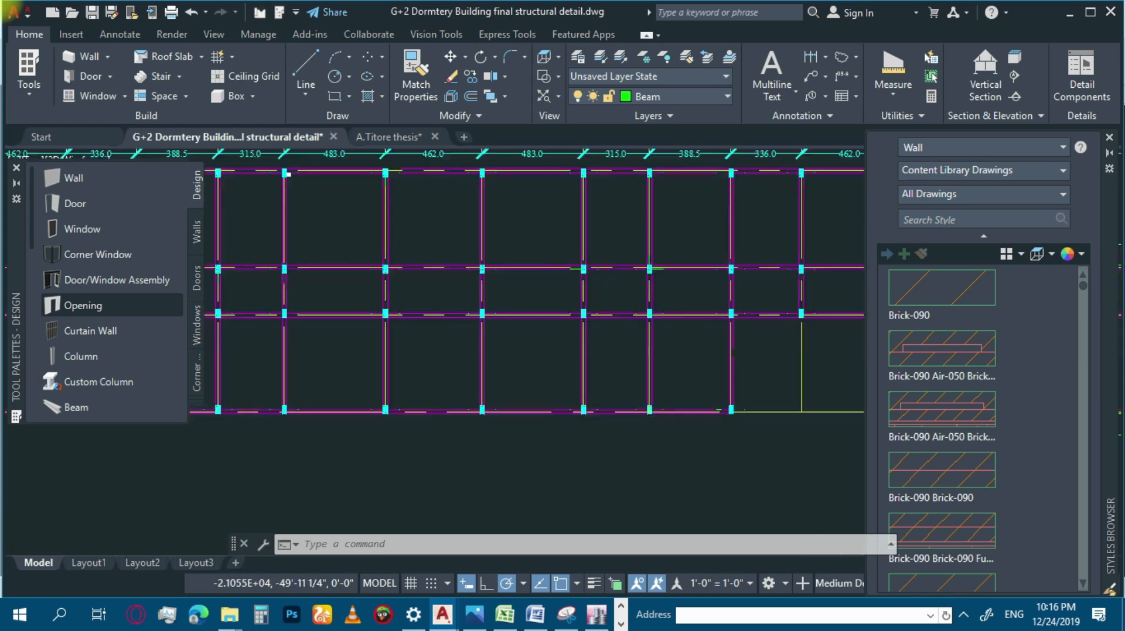
{"action": "scroll", "coordinate": [554, 255], "scroll_direction": "up", "scroll_amount": 3}
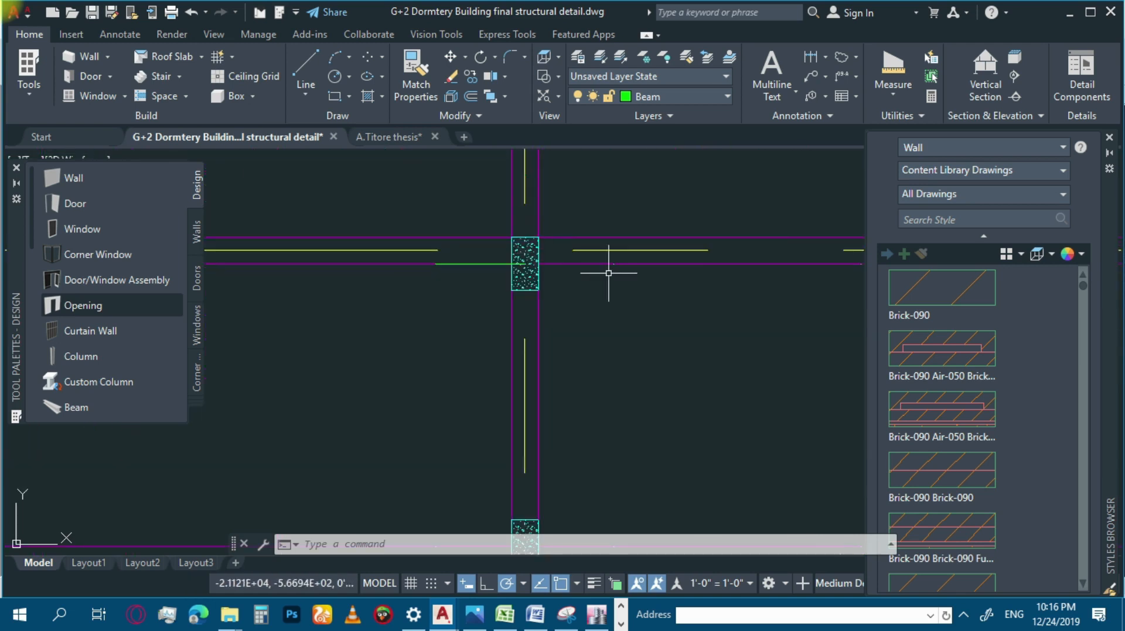
{"action": "scroll", "coordinate": [609, 273], "scroll_direction": "down", "scroll_amount": 4}
{"action": "scroll", "coordinate": [603, 295], "scroll_direction": "down", "scroll_amount": 2}
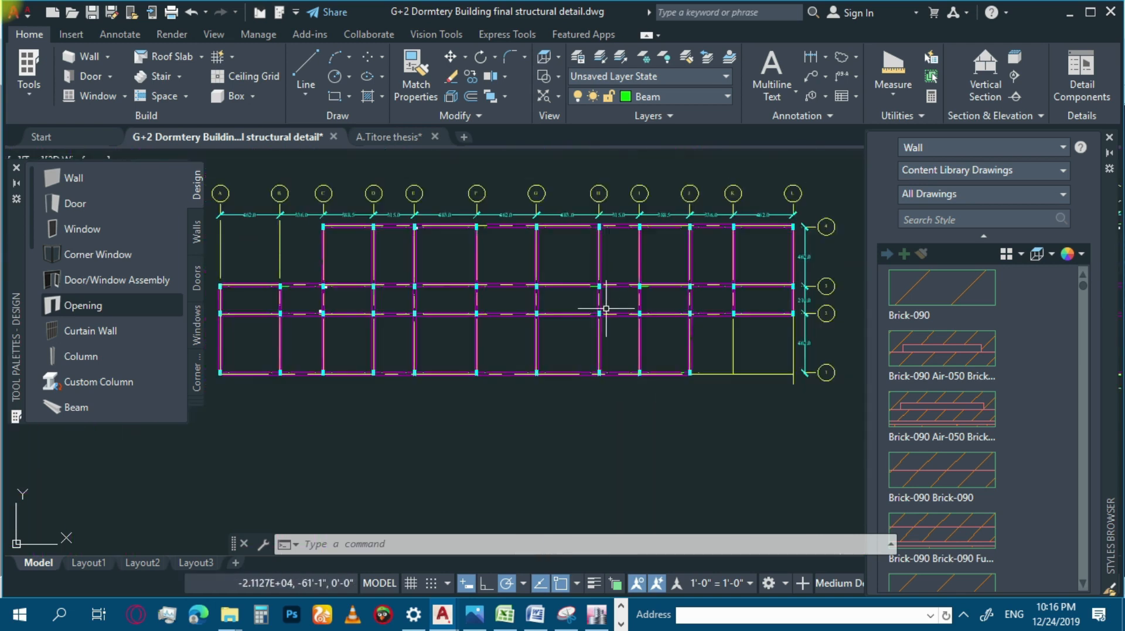
{"action": "scroll", "coordinate": [360, 328], "scroll_direction": "down", "scroll_amount": 3}
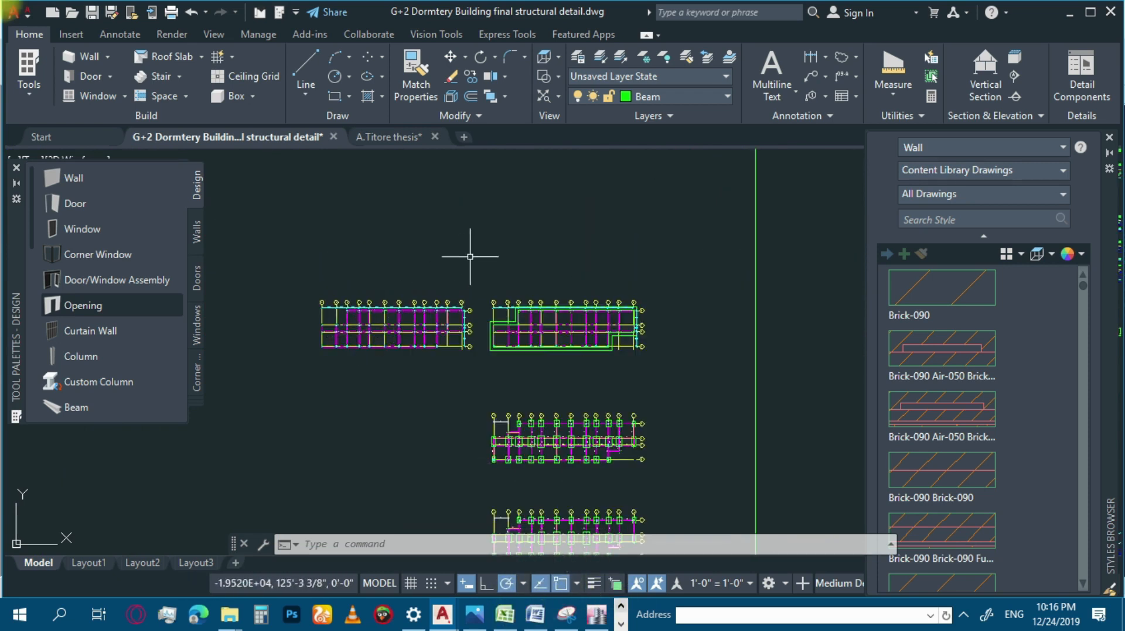
Switch to the Depth determination workbook in Excel, examine its depth tables and typical floor plan photo, and minimize it.
{"action": "left_click", "coordinate": [504, 614]}
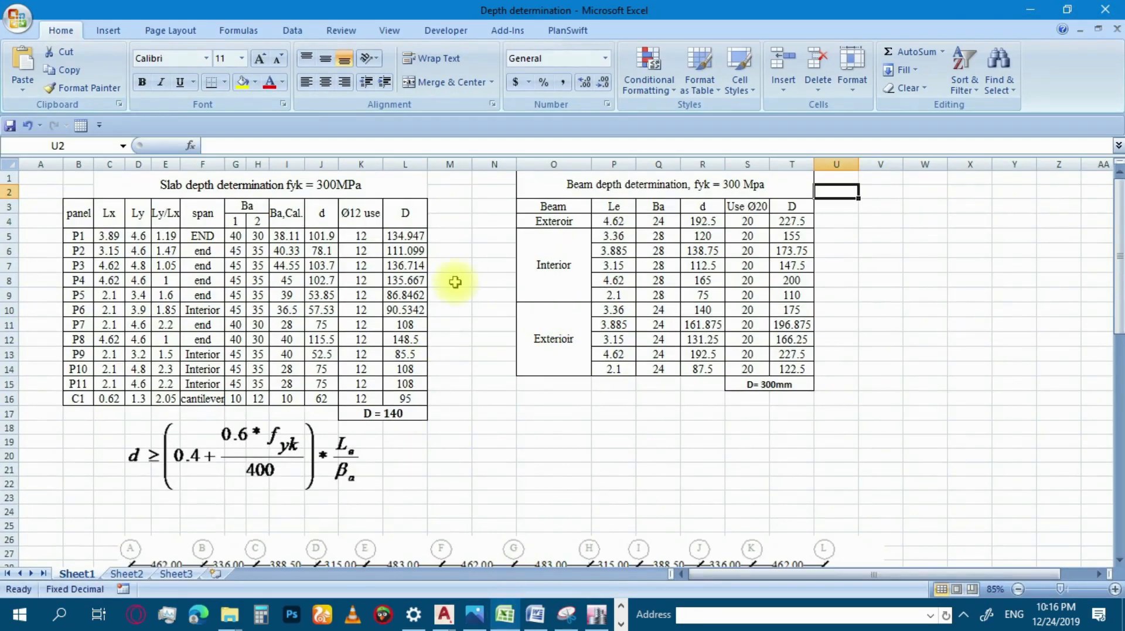
{"action": "scroll", "coordinate": [457, 304], "scroll_direction": "down", "scroll_amount": 5}
{"action": "scroll", "coordinate": [456, 306], "scroll_direction": "down", "scroll_amount": 10}
{"action": "scroll", "coordinate": [445, 307], "scroll_direction": "up", "scroll_amount": 1}
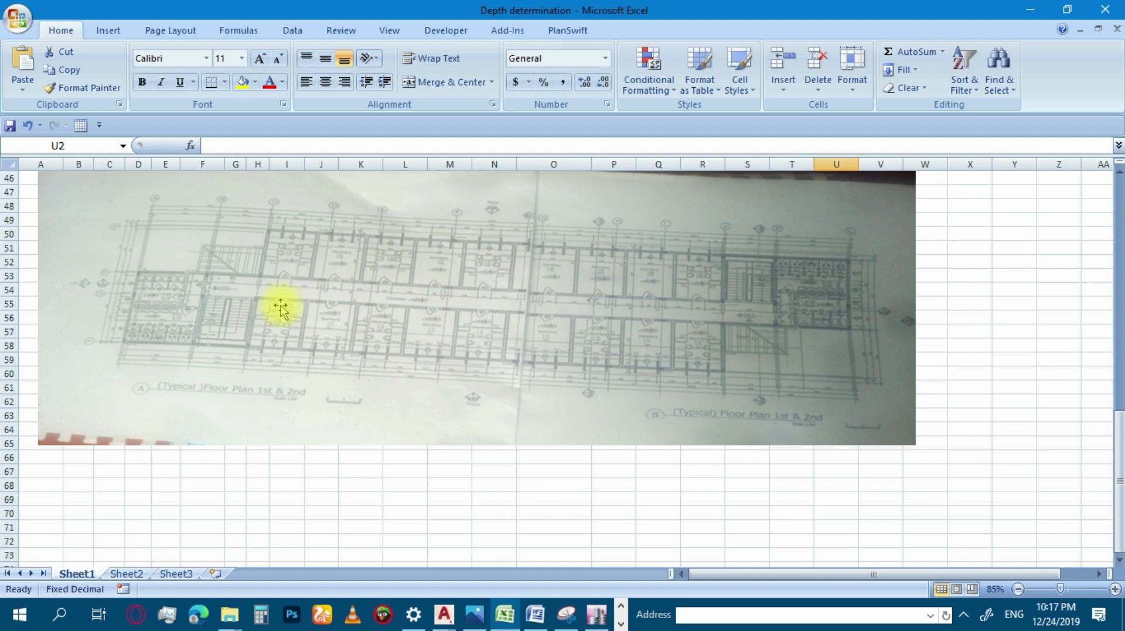
{"action": "scroll", "coordinate": [280, 309], "scroll_direction": "up", "scroll_amount": 1}
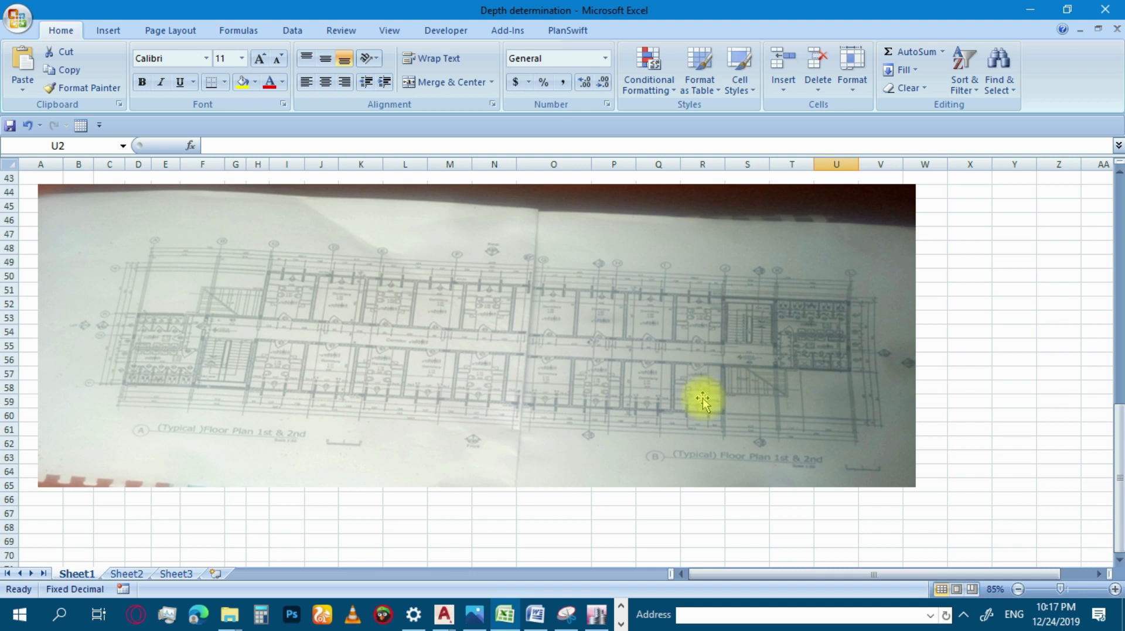
{"action": "left_click", "coordinate": [1029, 8]}
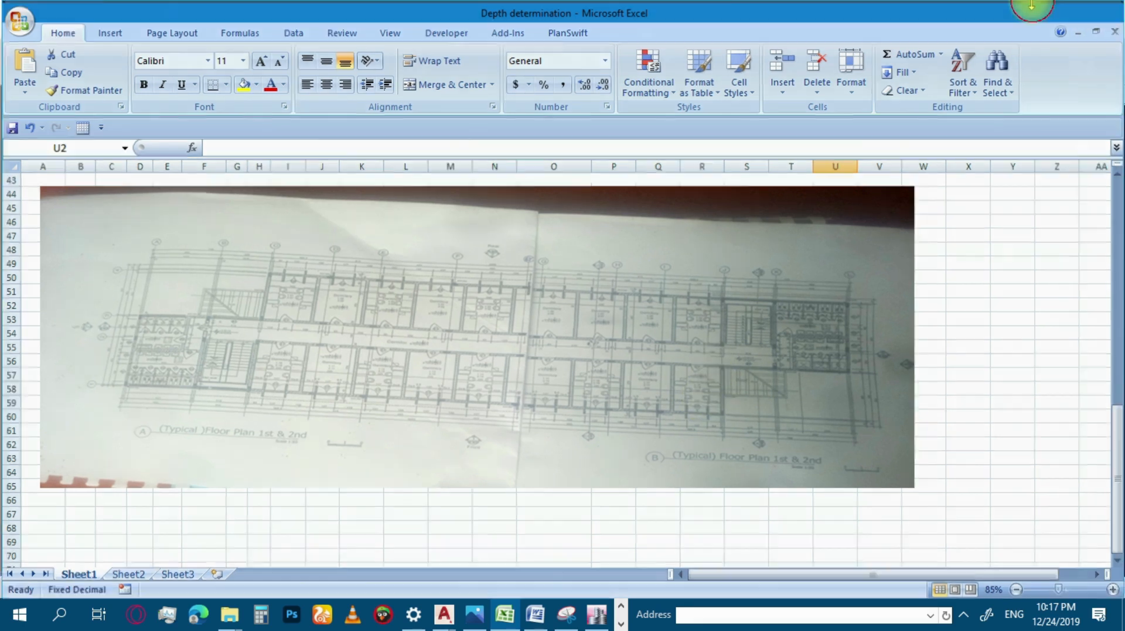
Measure the long side of the column at grid B-3 with a temporary linear dimension and erase that dimension.
{"action": "scroll", "coordinate": [345, 324], "scroll_direction": "up", "scroll_amount": 4}
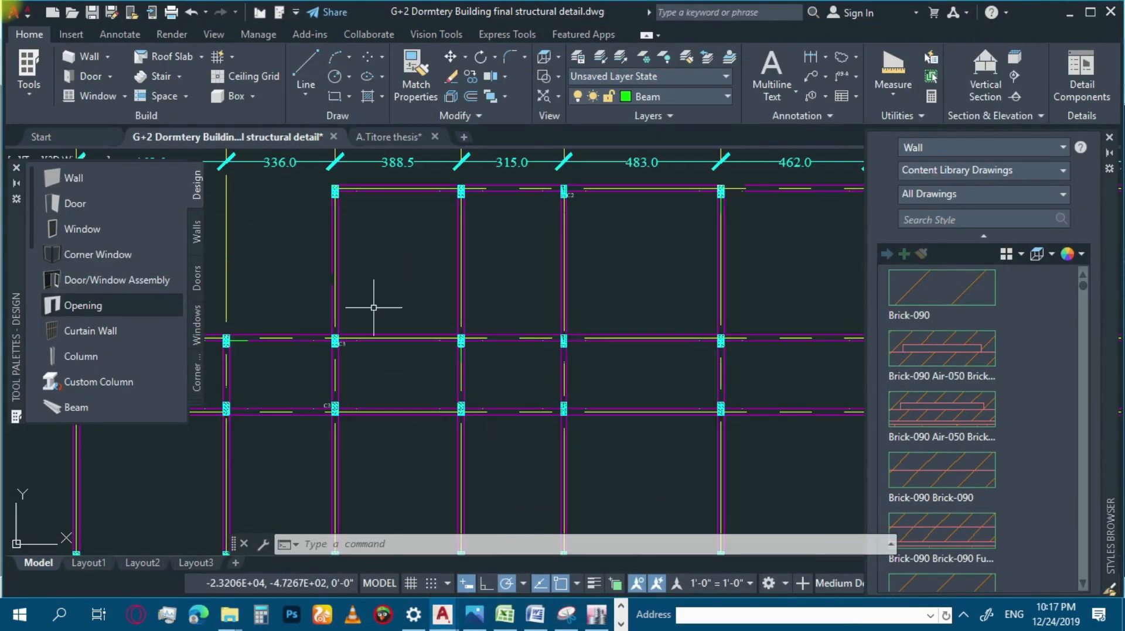
{"action": "scroll", "coordinate": [431, 213], "scroll_direction": "down", "scroll_amount": 3}
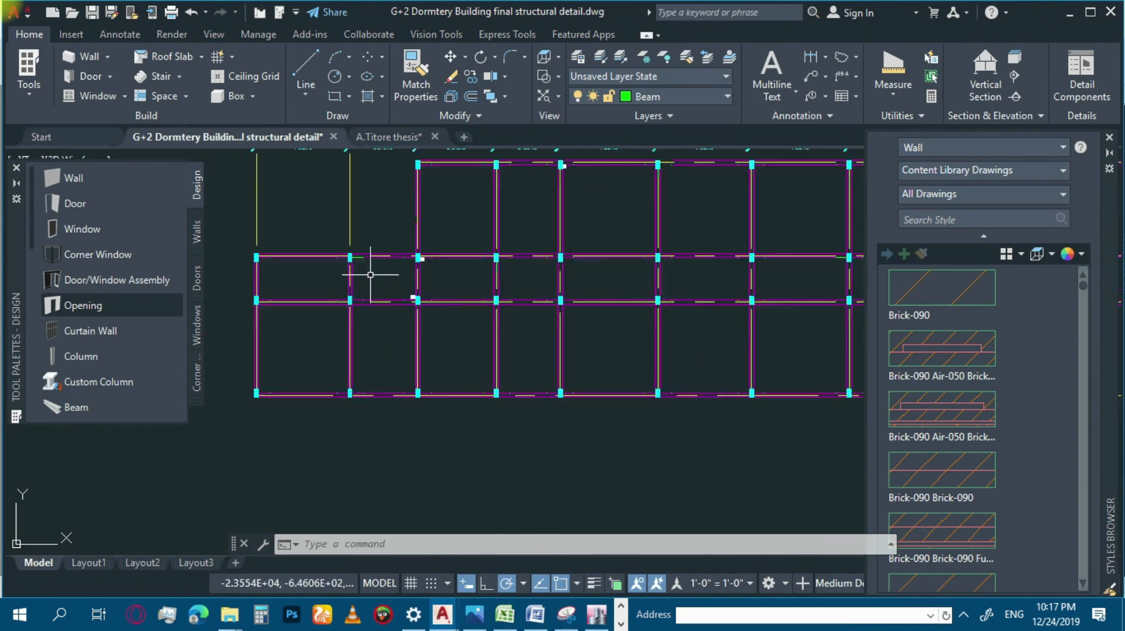
{"action": "scroll", "coordinate": [335, 240], "scroll_direction": "up", "scroll_amount": 5}
{"action": "scroll", "coordinate": [335, 241], "scroll_direction": "up", "scroll_amount": 4}
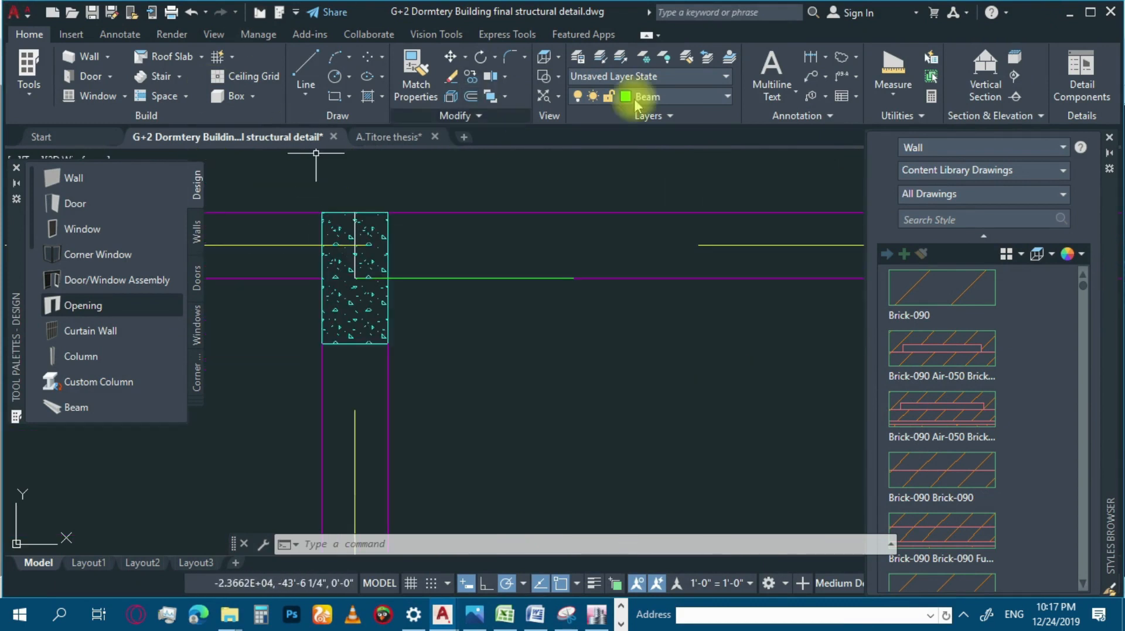
{"action": "left_click", "coordinate": [824, 57]}
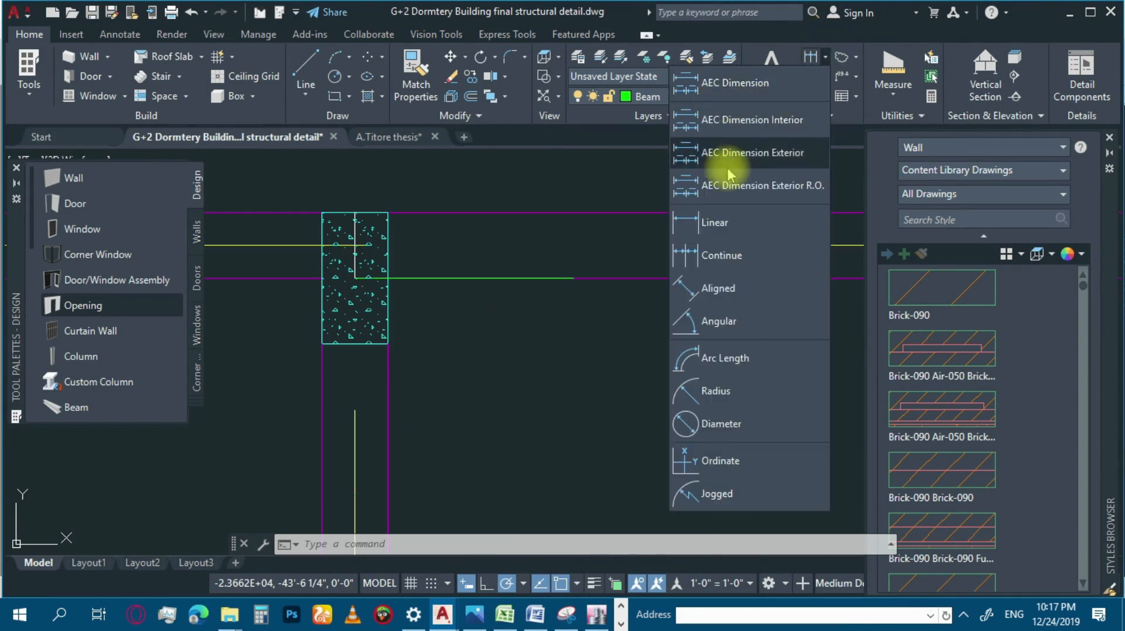
{"action": "left_click", "coordinate": [710, 224]}
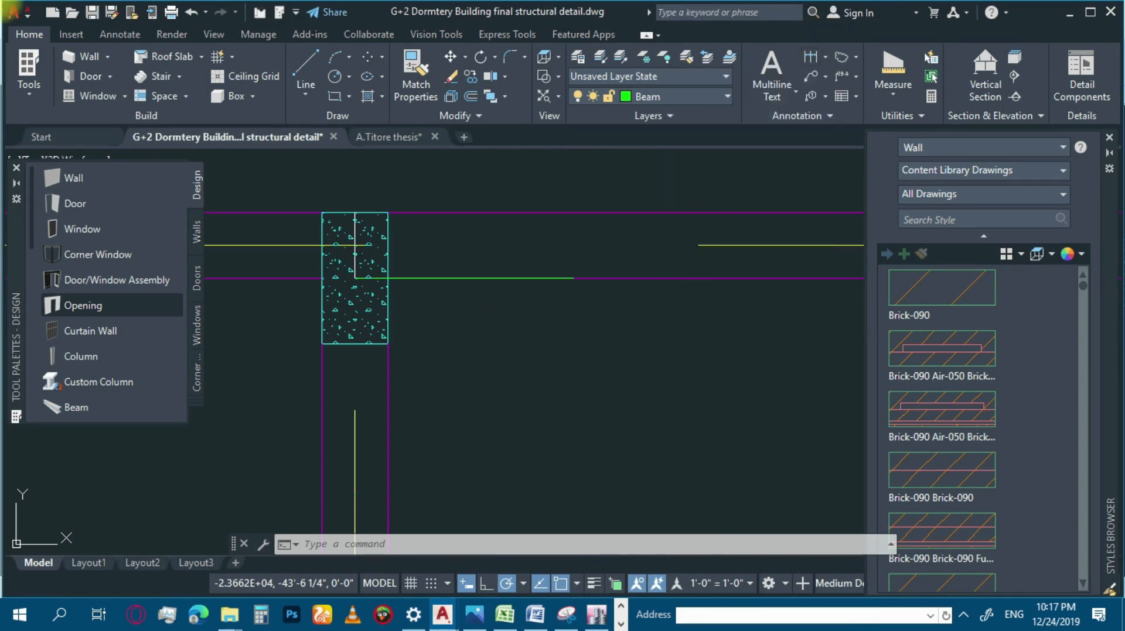
{"action": "left_click", "coordinate": [321, 213]}
{"action": "left_click", "coordinate": [322, 344]}
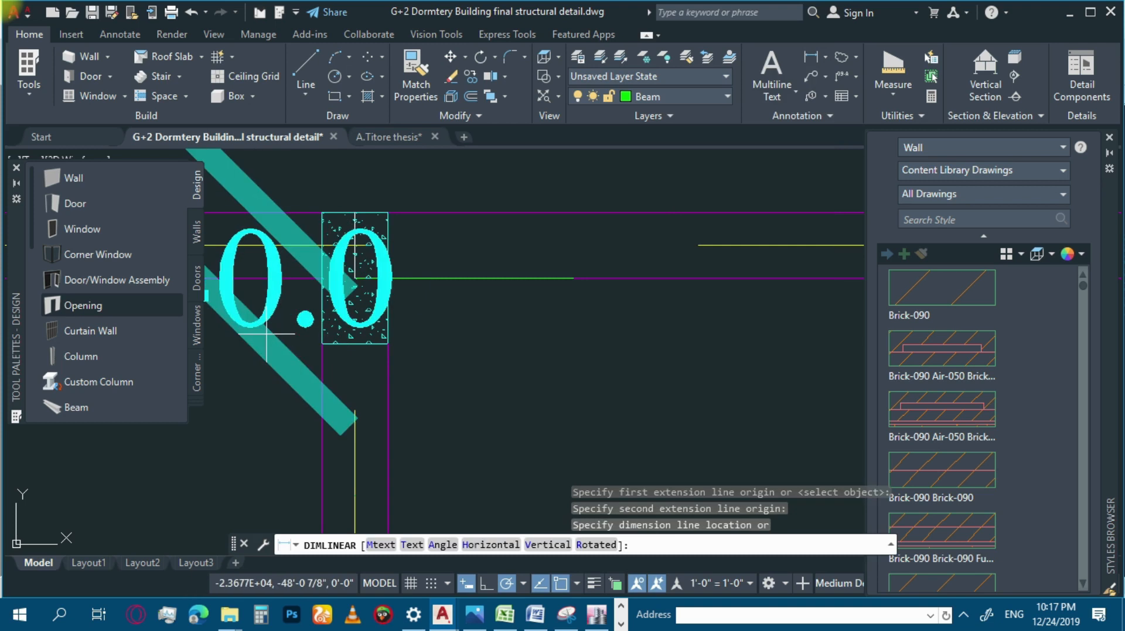
{"action": "left_click", "coordinate": [512, 271]}
{"action": "scroll", "coordinate": [512, 271], "scroll_direction": "down", "scroll_amount": 5}
{"action": "scroll", "coordinate": [463, 285], "scroll_direction": "up", "scroll_amount": 3}
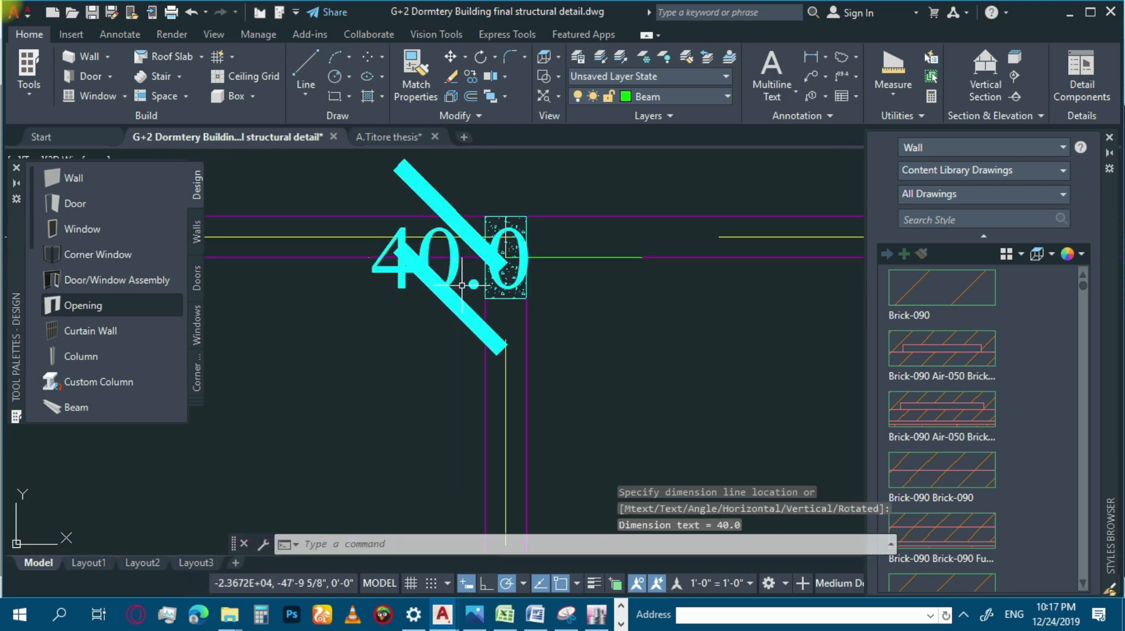
{"action": "left_click", "coordinate": [450, 298]}
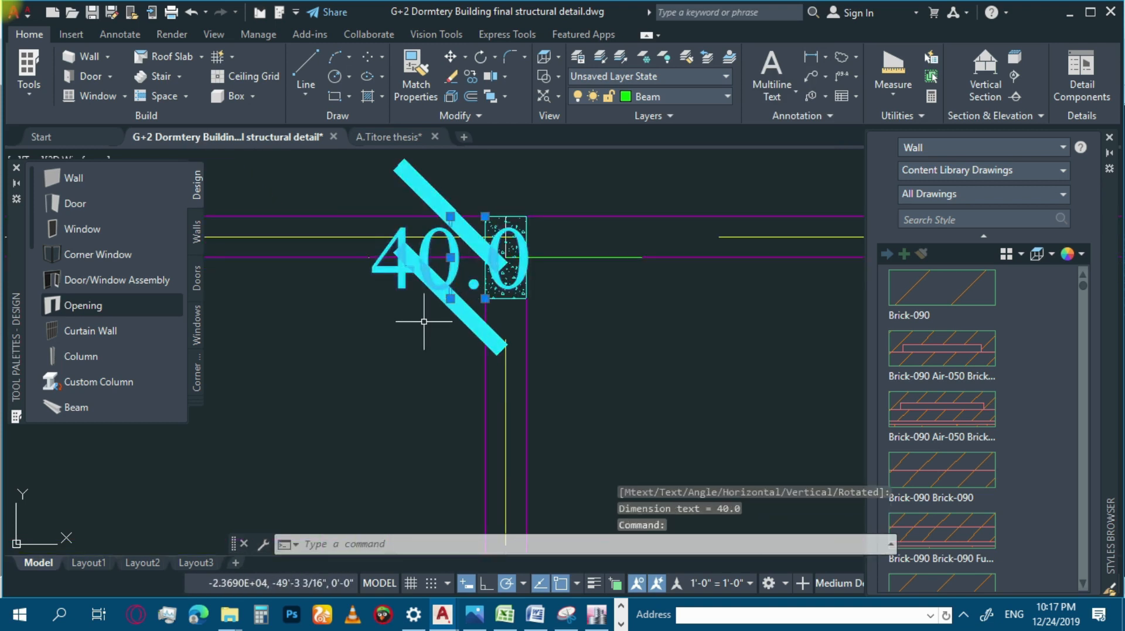
{"action": "key", "text": "Delete"}
Examine the columns along the lower grid lines in AutoCAD and switch back to the floor plan photo in Excel.
{"action": "scroll", "coordinate": [485, 275], "scroll_direction": "up", "scroll_amount": 2}
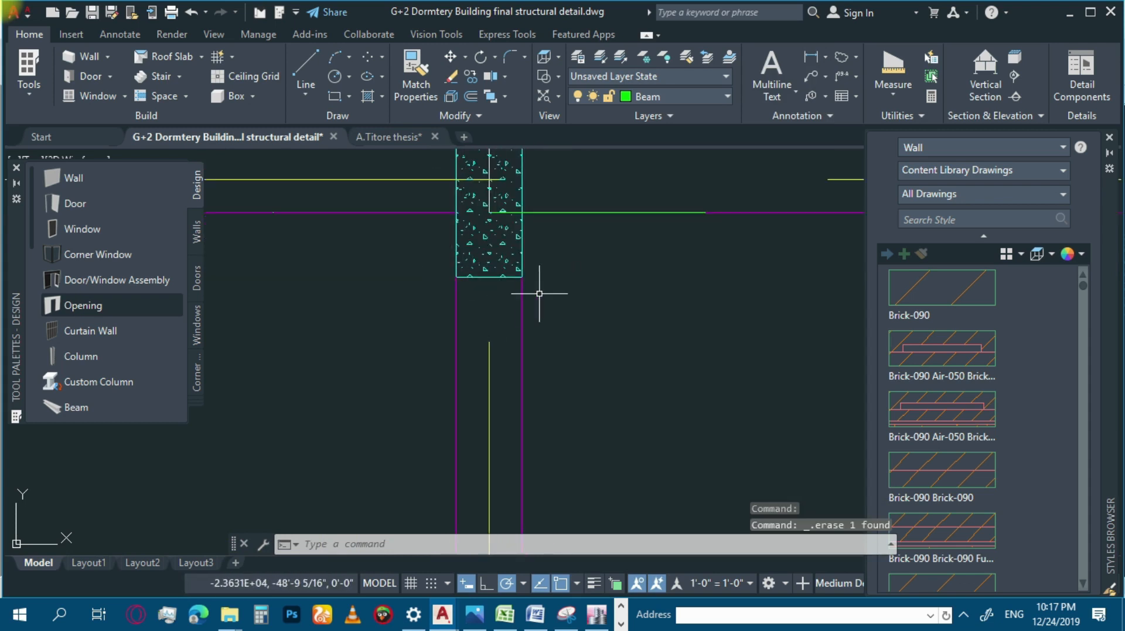
{"action": "scroll", "coordinate": [378, 293], "scroll_direction": "down", "scroll_amount": 5}
{"action": "scroll", "coordinate": [402, 290], "scroll_direction": "down", "scroll_amount": 5}
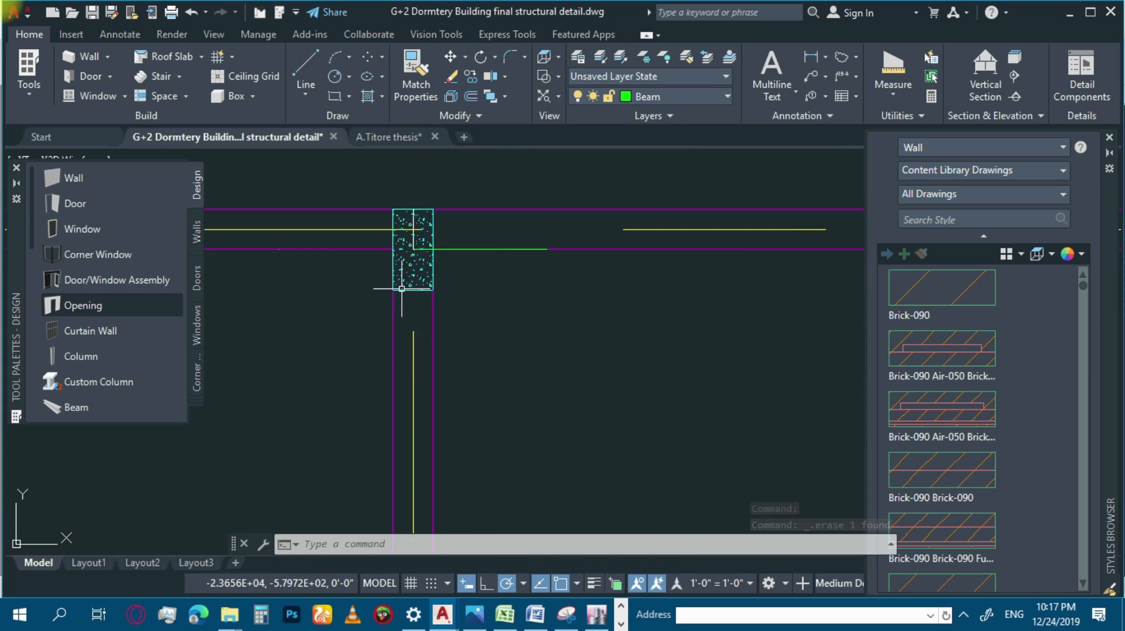
{"action": "scroll", "coordinate": [434, 293], "scroll_direction": "up", "scroll_amount": 2}
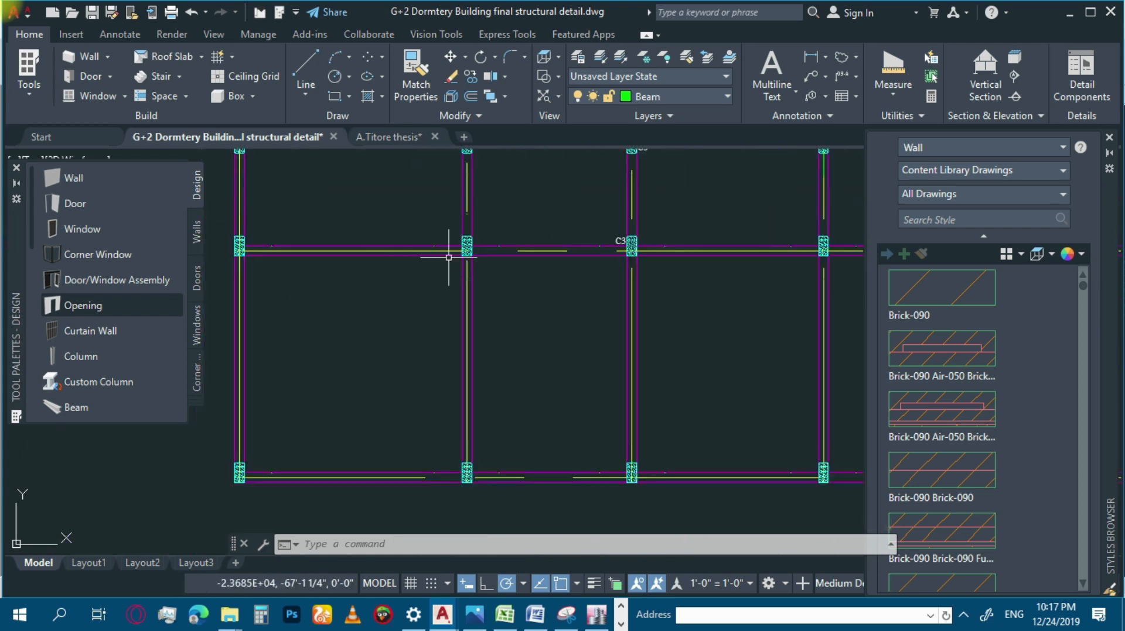
{"action": "scroll", "coordinate": [392, 242], "scroll_direction": "down", "scroll_amount": 2}
{"action": "scroll", "coordinate": [666, 246], "scroll_direction": "up", "scroll_amount": 1}
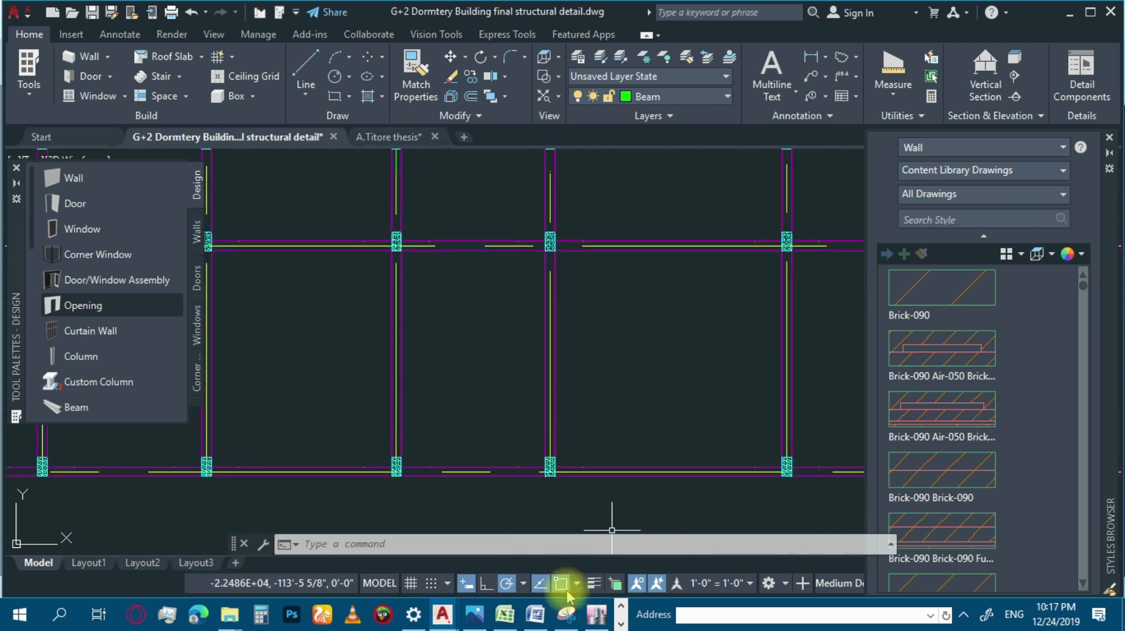
{"action": "mouse_move", "coordinate": [504, 614]}
{"action": "left_click", "coordinate": [502, 524]}
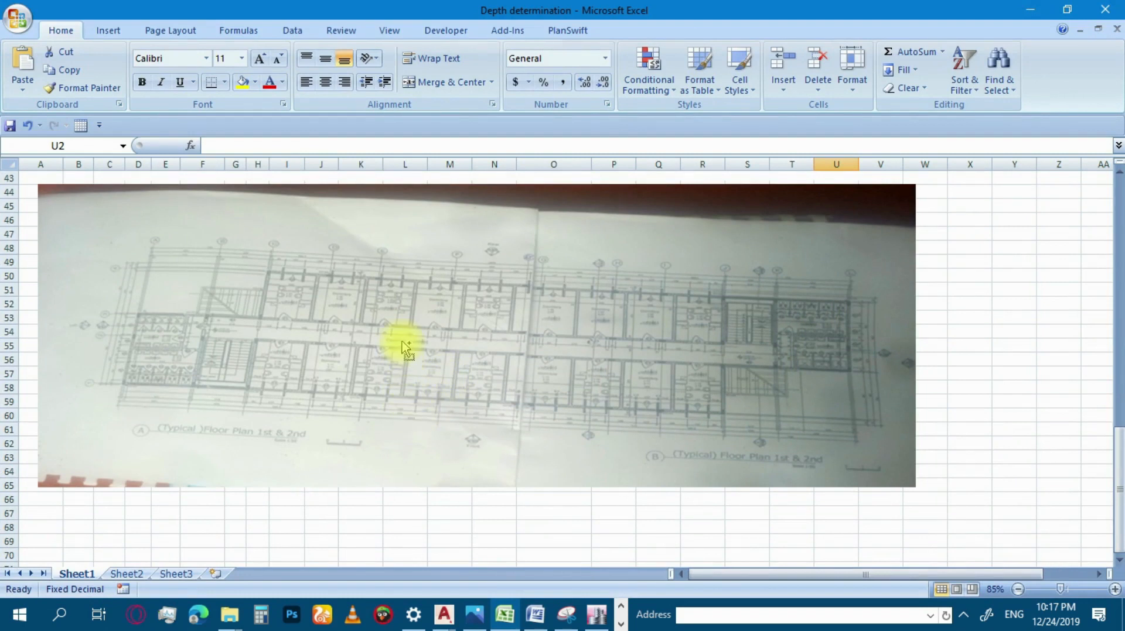
Examine the typical 1st and 2nd floor plan photo in the worksheet at a closer scale.
{"action": "scroll", "coordinate": [405, 349], "scroll_direction": "up", "scroll_amount": 3, "text": "ctrl"}
{"action": "scroll", "coordinate": [410, 360], "scroll_direction": "up", "scroll_amount": 2, "text": "ctrl"}
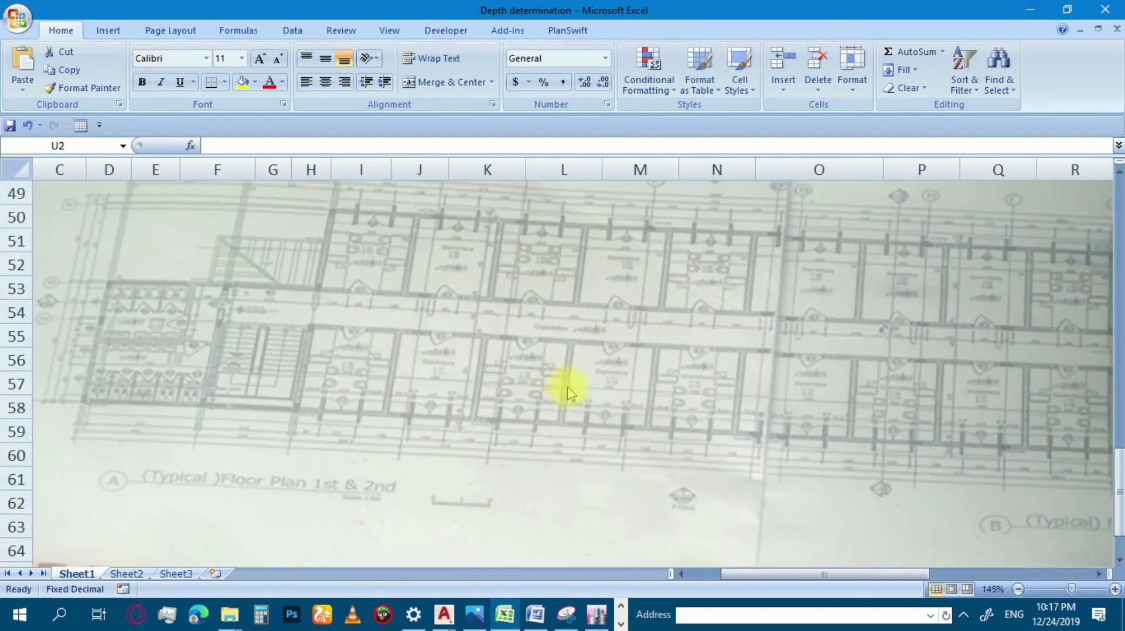
{"action": "scroll", "coordinate": [510, 407], "scroll_direction": "down", "scroll_amount": 1, "text": "ctrl"}
{"action": "scroll", "coordinate": [514, 411], "scroll_direction": "down", "scroll_amount": 4, "text": "ctrl"}
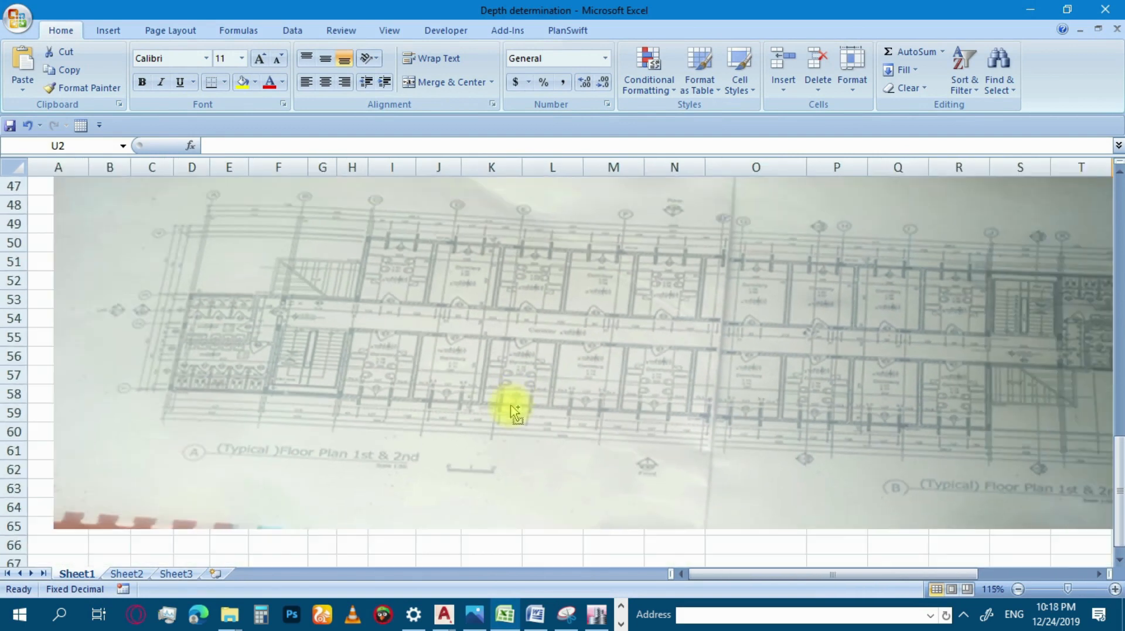
Switch to the Photos app and browse back from the elevation photo to the typical floor plan photo IMG_20210918_021003.jpg.
{"action": "mouse_move", "coordinate": [473, 615]}
{"action": "left_click", "coordinate": [472, 557]}
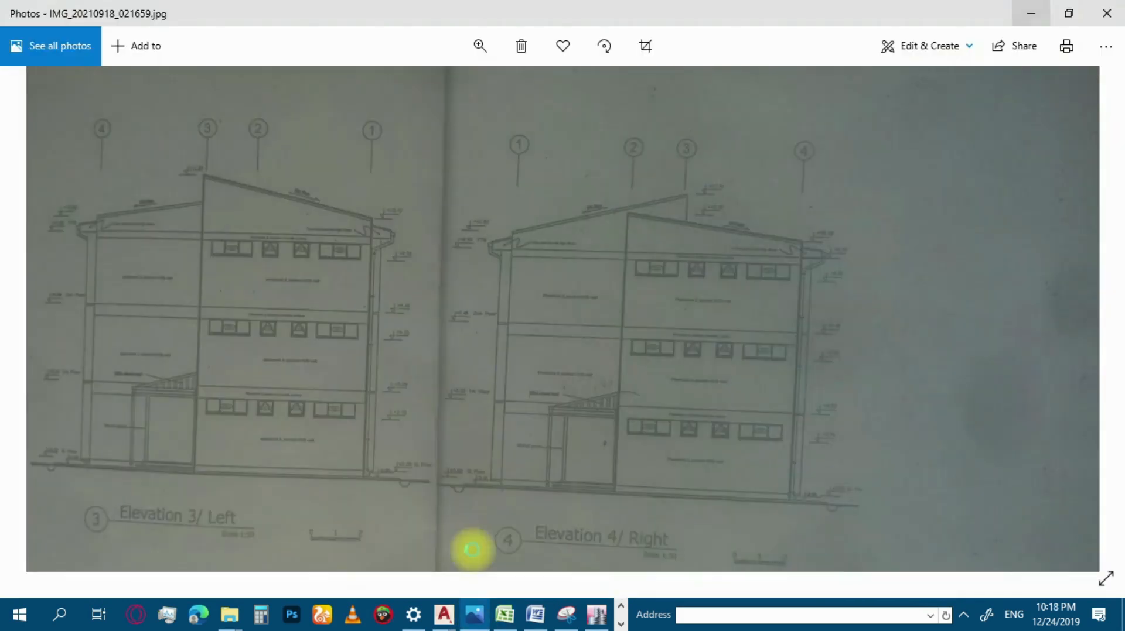
{"action": "scroll", "coordinate": [469, 547], "scroll_direction": "down", "scroll_amount": 2, "text": "ctrl"}
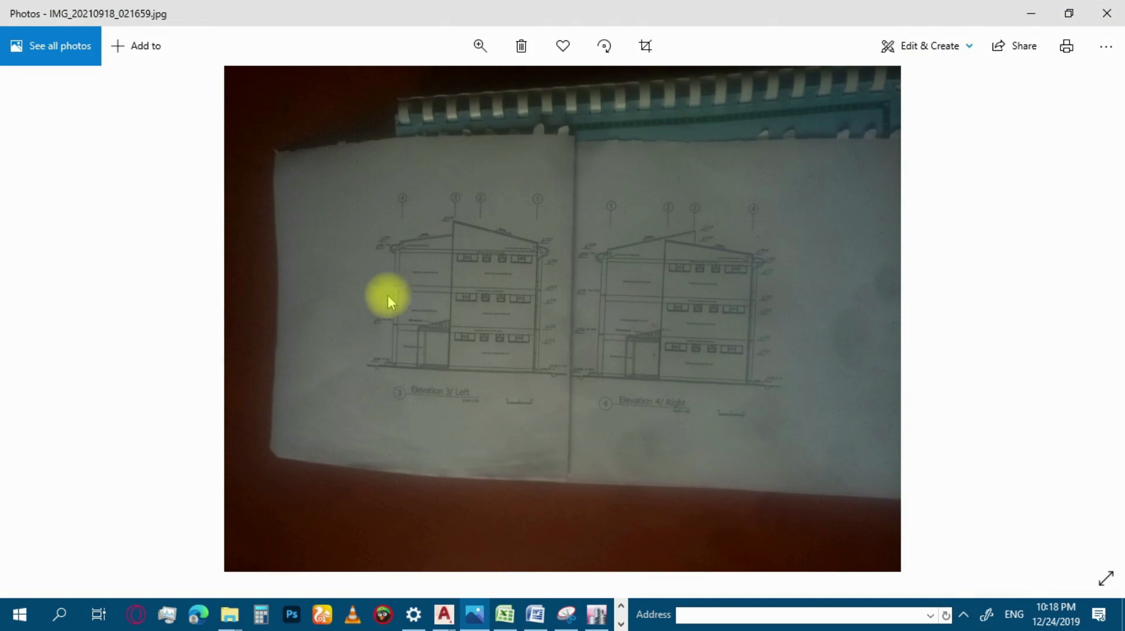
{"action": "left_click", "coordinate": [43, 318]}
{"action": "left_click", "coordinate": [42, 319]}
{"action": "left_click", "coordinate": [42, 318]}
{"action": "left_click", "coordinate": [42, 318]}
{"action": "left_click", "coordinate": [42, 318]}
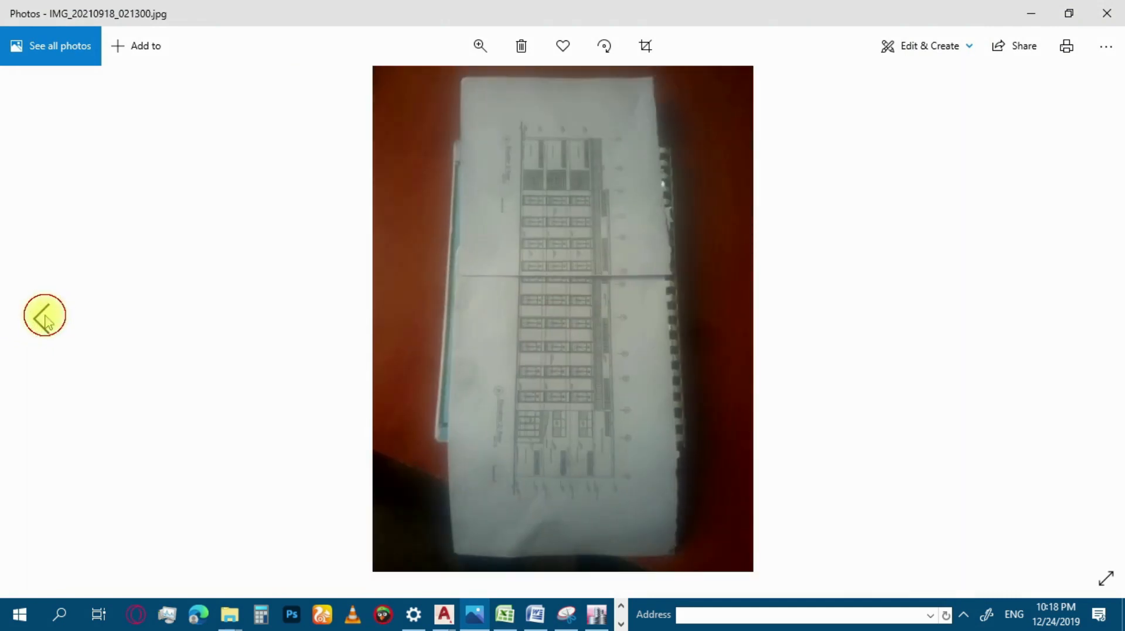
{"action": "left_click", "coordinate": [42, 318]}
{"action": "left_click", "coordinate": [42, 319]}
{"action": "left_click", "coordinate": [43, 319]}
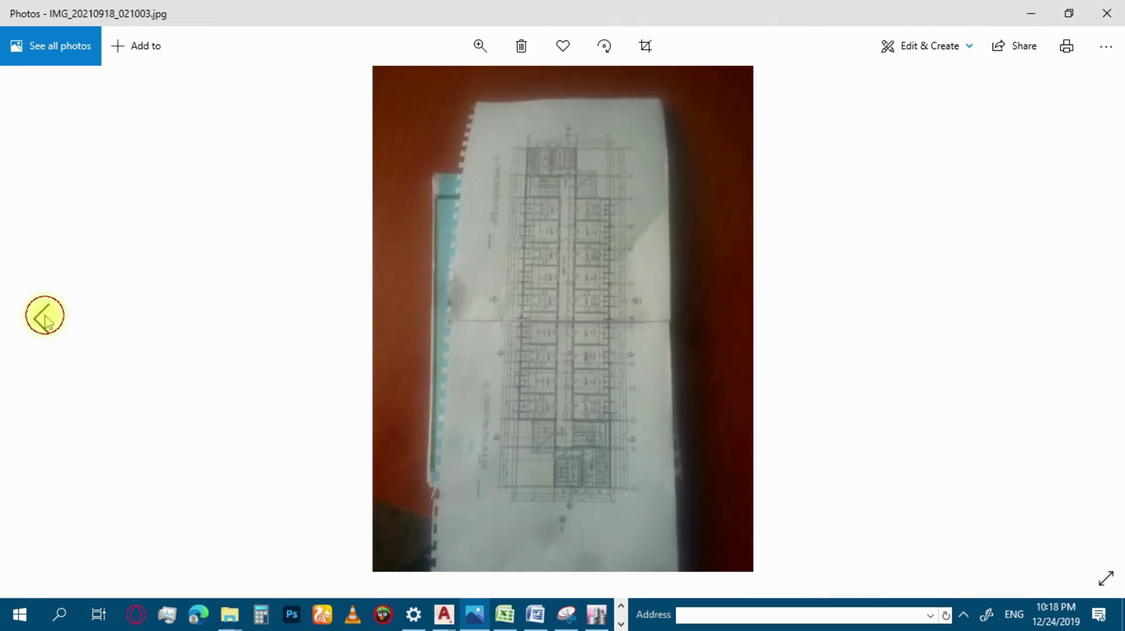
{"action": "left_click", "coordinate": [43, 320]}
{"action": "left_click", "coordinate": [1084, 322]}
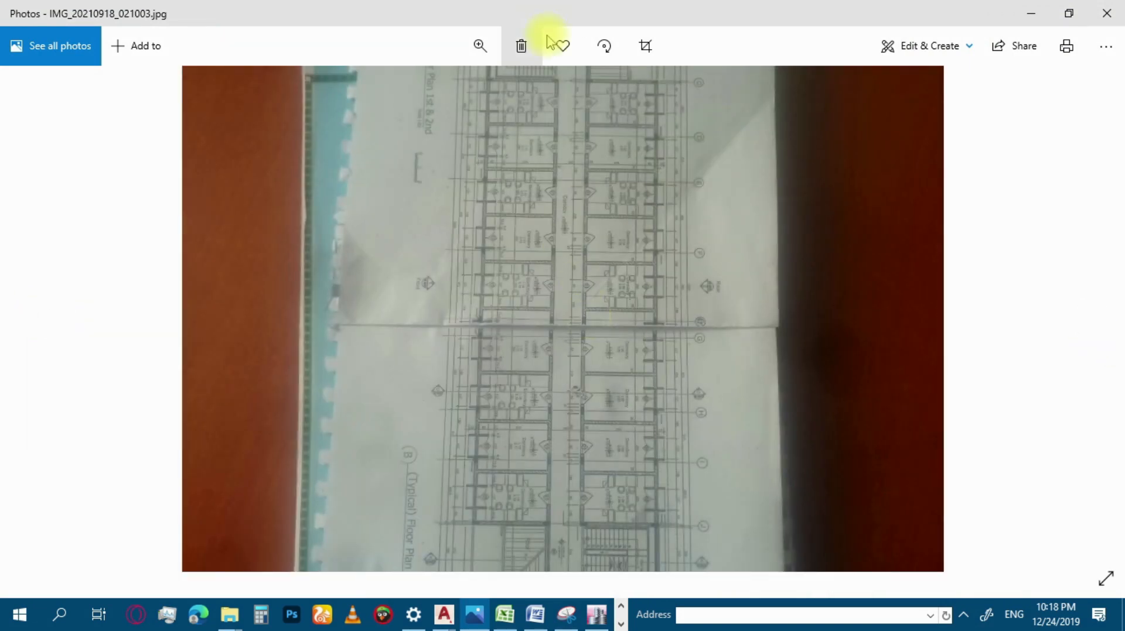
Rotate the typical floor plan photo until the plan reads horizontally and upright.
{"action": "left_click", "coordinate": [604, 46]}
{"action": "left_click", "coordinate": [604, 46]}
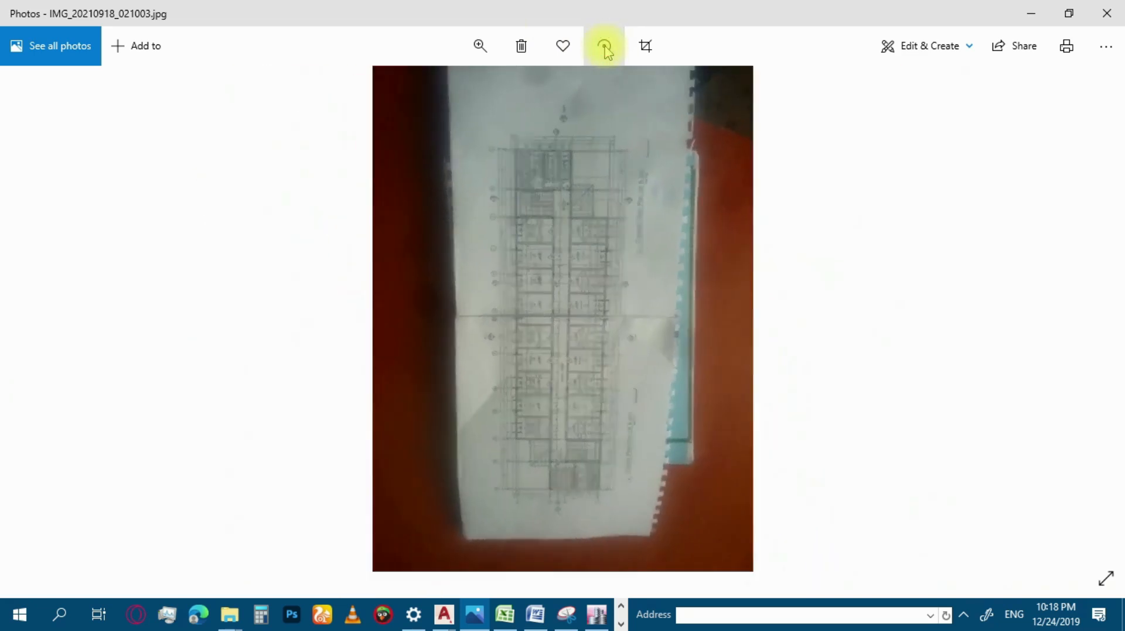
{"action": "left_click", "coordinate": [604, 47]}
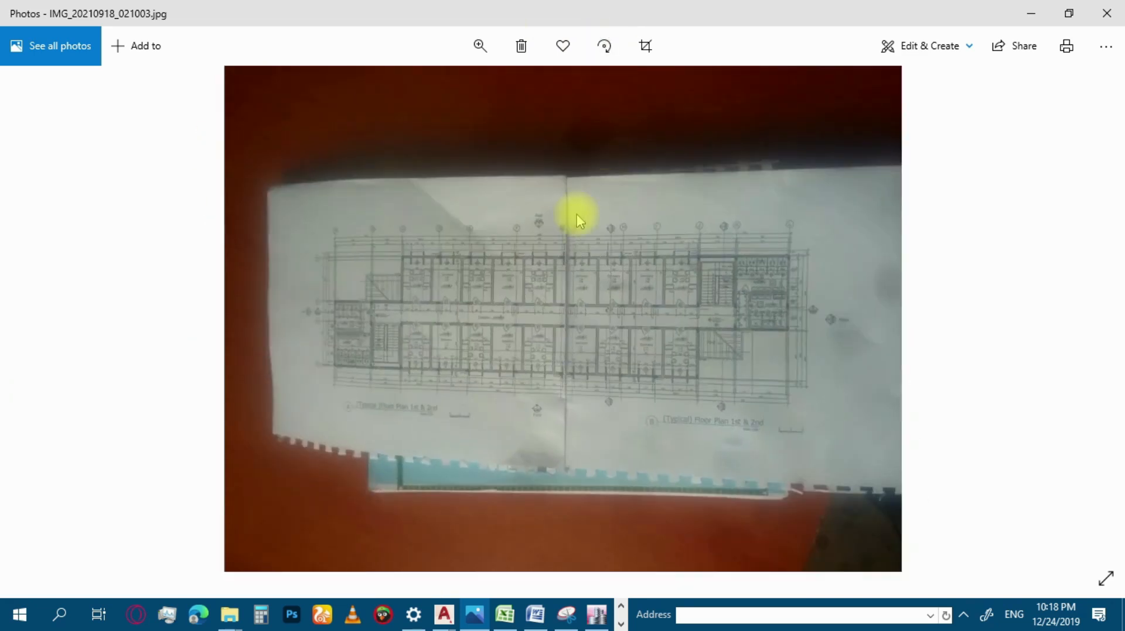
{"action": "double_click", "coordinate": [528, 260]}
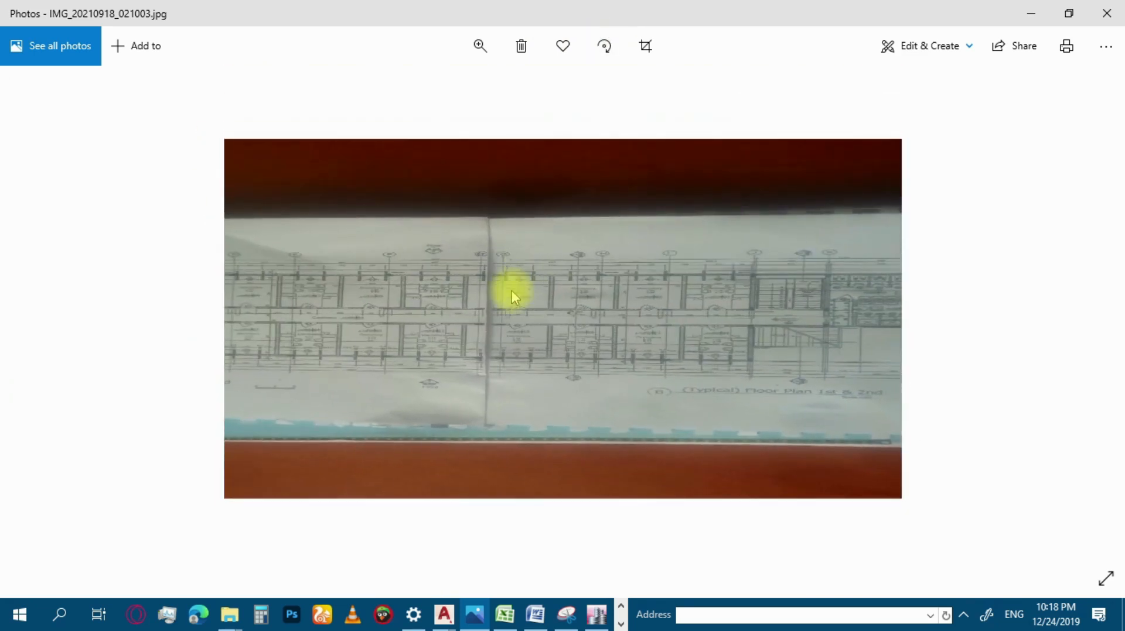
{"action": "double_click", "coordinate": [366, 327]}
{"action": "double_click", "coordinate": [365, 326]}
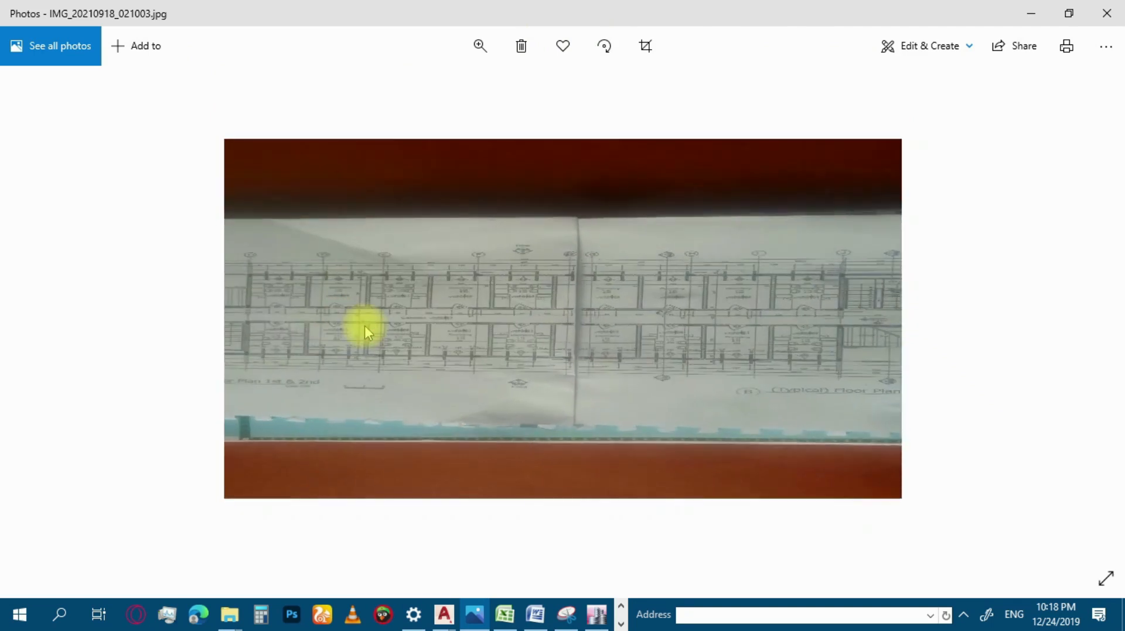
{"action": "scroll", "coordinate": [330, 318], "scroll_direction": "up", "scroll_amount": 2}
{"action": "scroll", "coordinate": [329, 319], "scroll_direction": "up", "scroll_amount": 1}
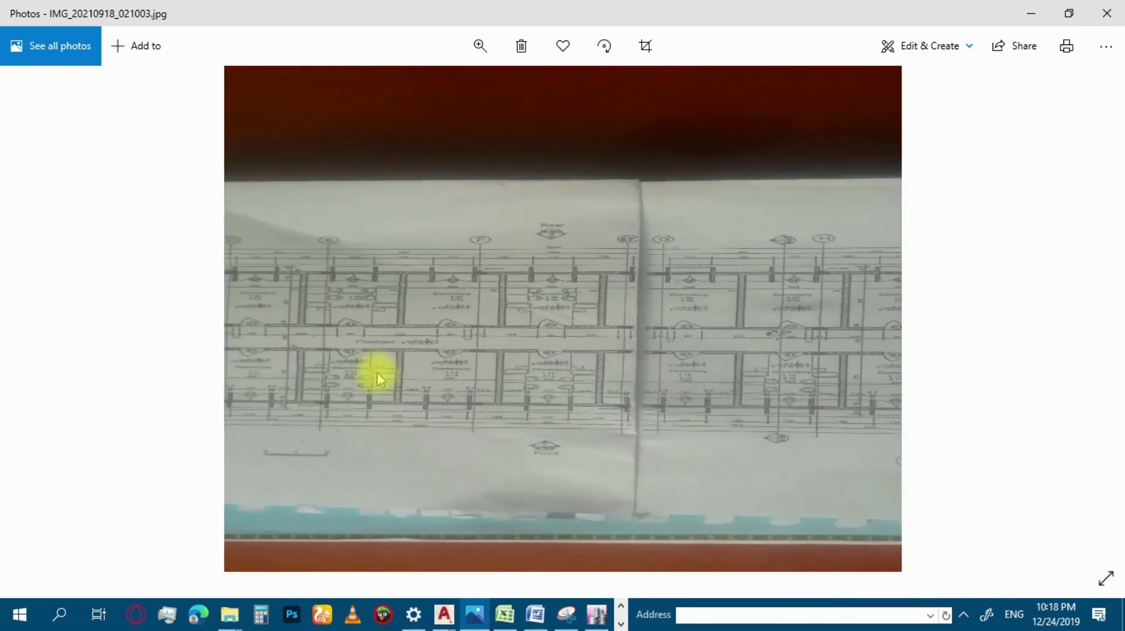
{"action": "scroll", "coordinate": [378, 375], "scroll_direction": "up", "scroll_amount": 2}
{"action": "scroll", "coordinate": [686, 240], "scroll_direction": "down", "scroll_amount": 4}
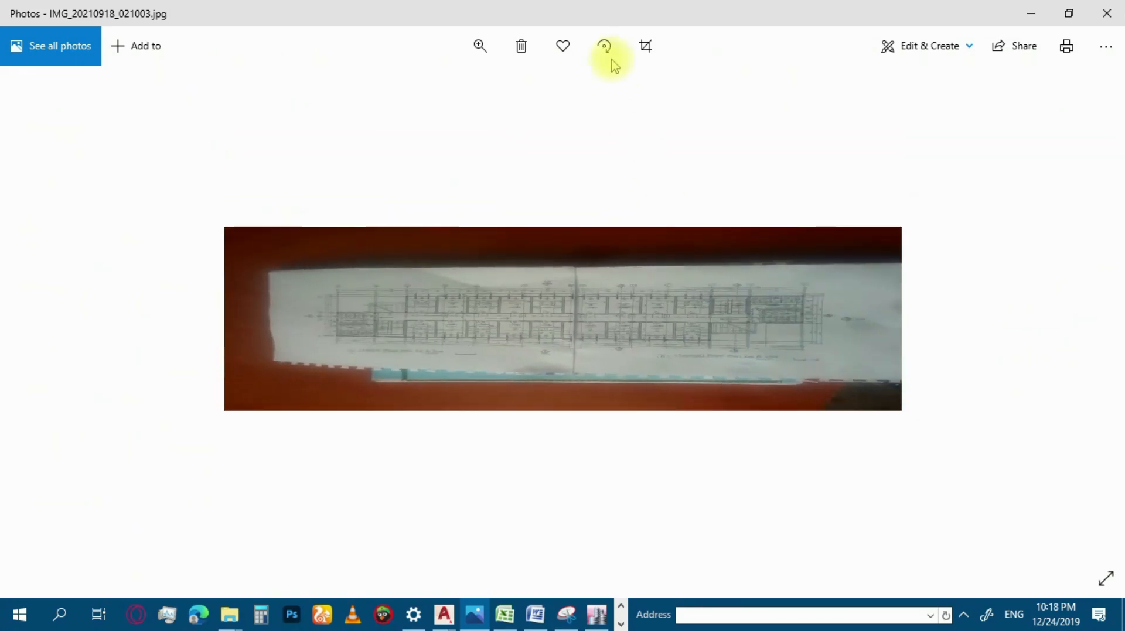
{"action": "left_click", "coordinate": [604, 47]}
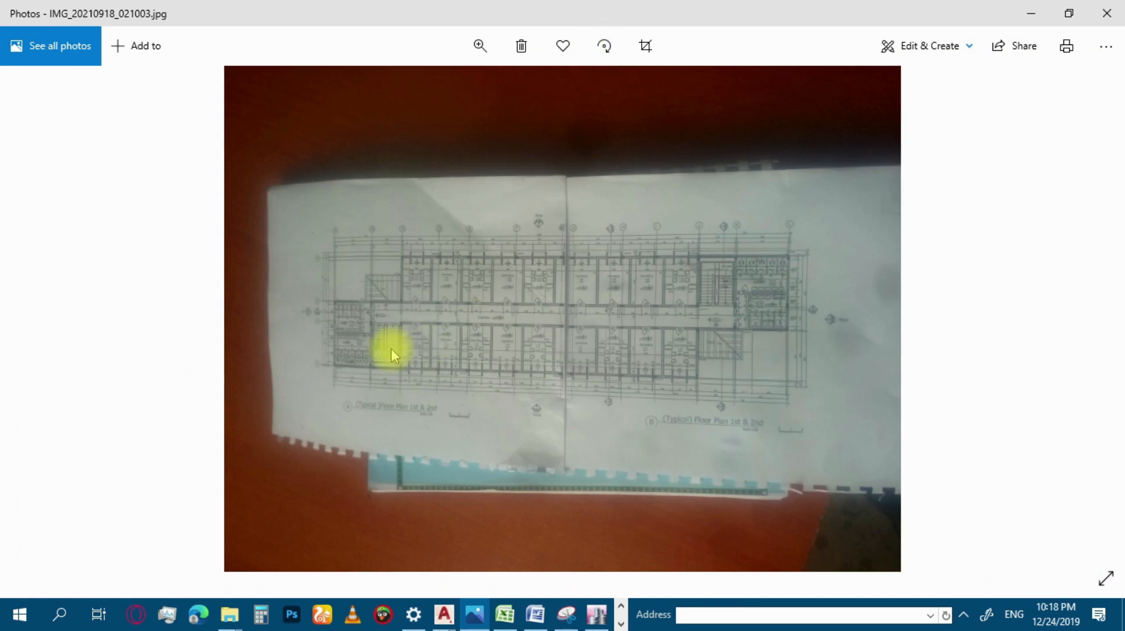
Examine the stairs, toilet block and column positions around grid lines A to C on the floor plan photo.
{"action": "scroll", "coordinate": [391, 349], "scroll_direction": "up", "scroll_amount": 3}
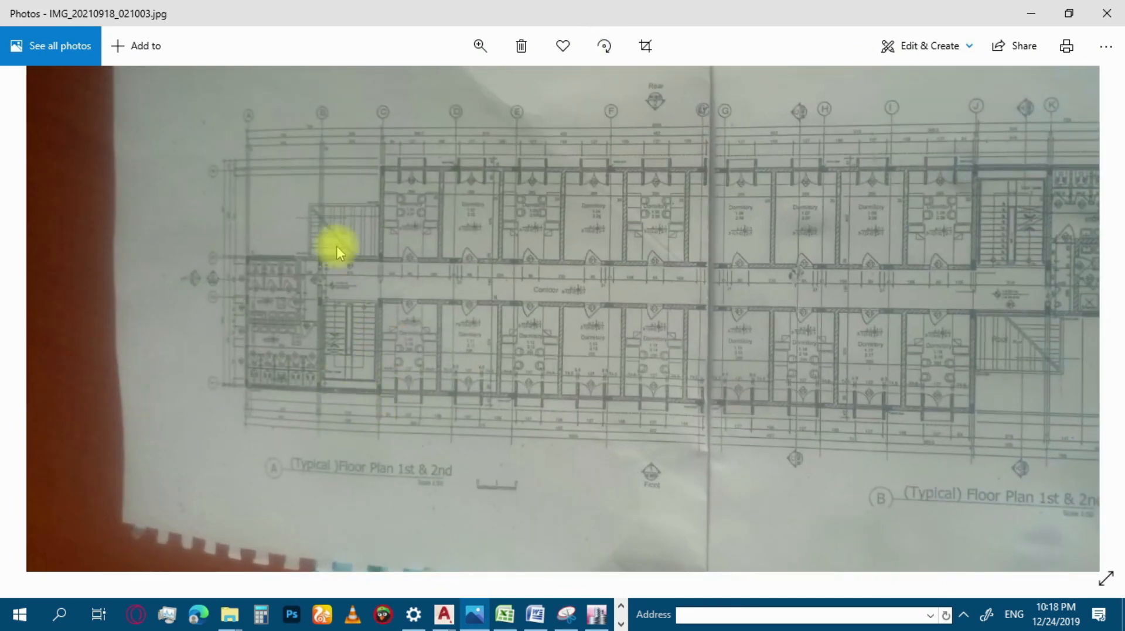
{"action": "scroll", "coordinate": [361, 336], "scroll_direction": "up", "scroll_amount": 3}
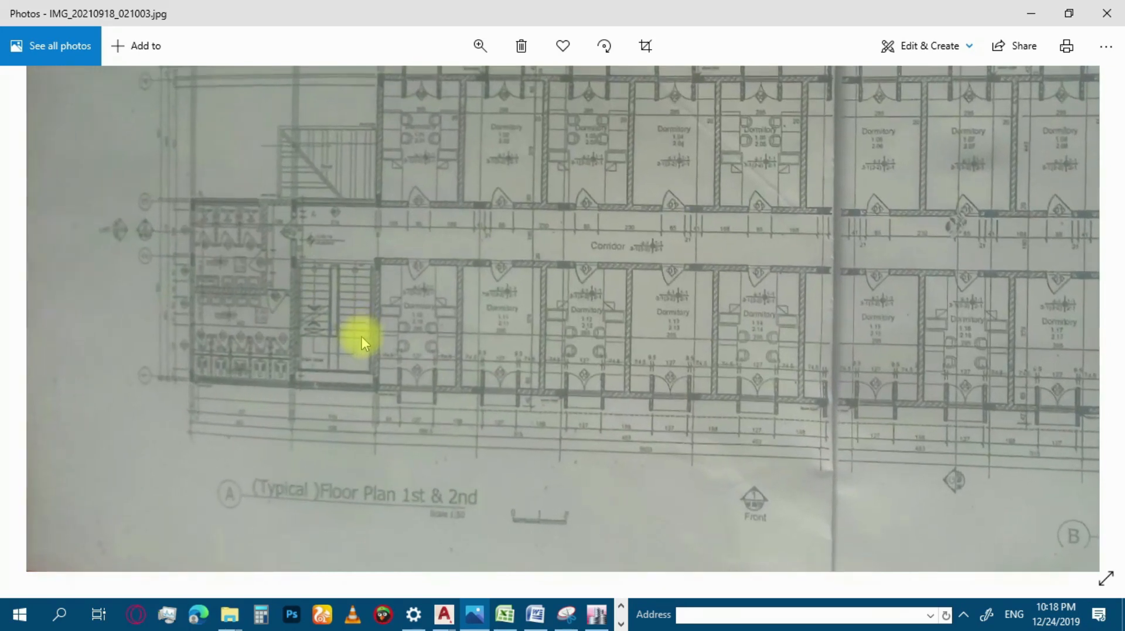
{"action": "scroll", "coordinate": [317, 387], "scroll_direction": "up", "scroll_amount": 1}
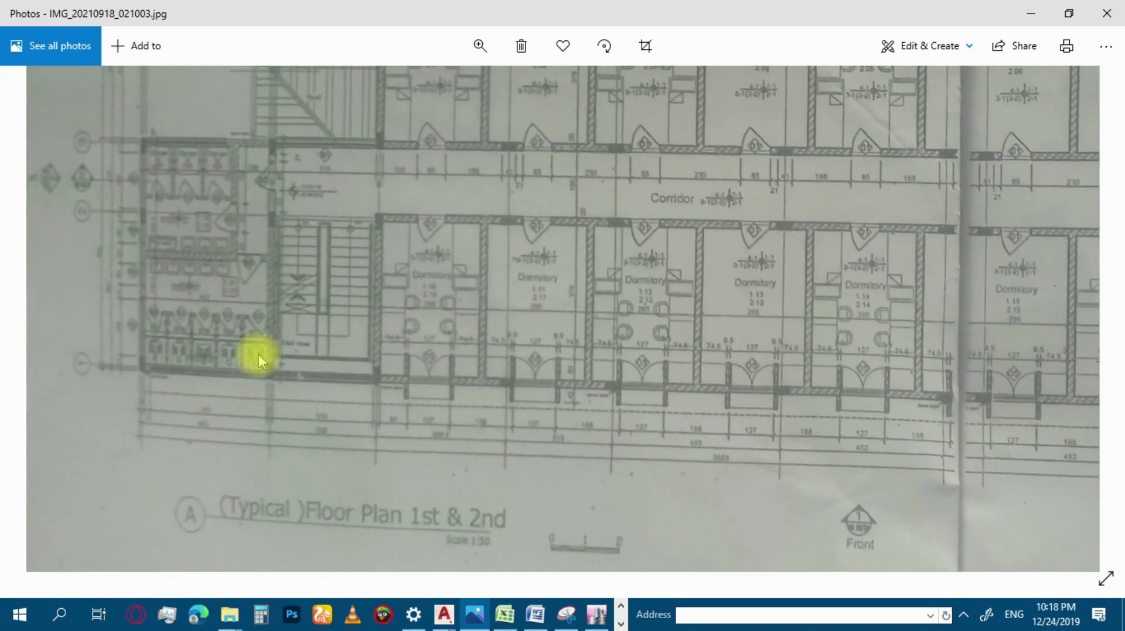
{"action": "scroll", "coordinate": [255, 356], "scroll_direction": "down", "scroll_amount": 4}
{"action": "scroll", "coordinate": [237, 159], "scroll_direction": "up", "scroll_amount": 3}
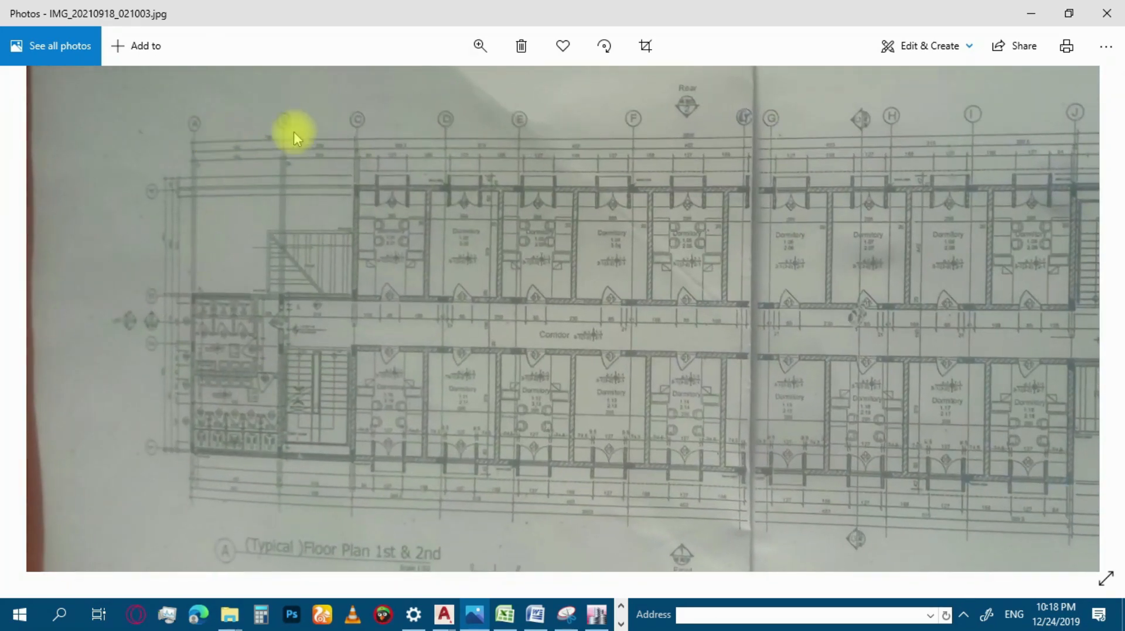
{"action": "scroll", "coordinate": [357, 213], "scroll_direction": "up", "scroll_amount": 1}
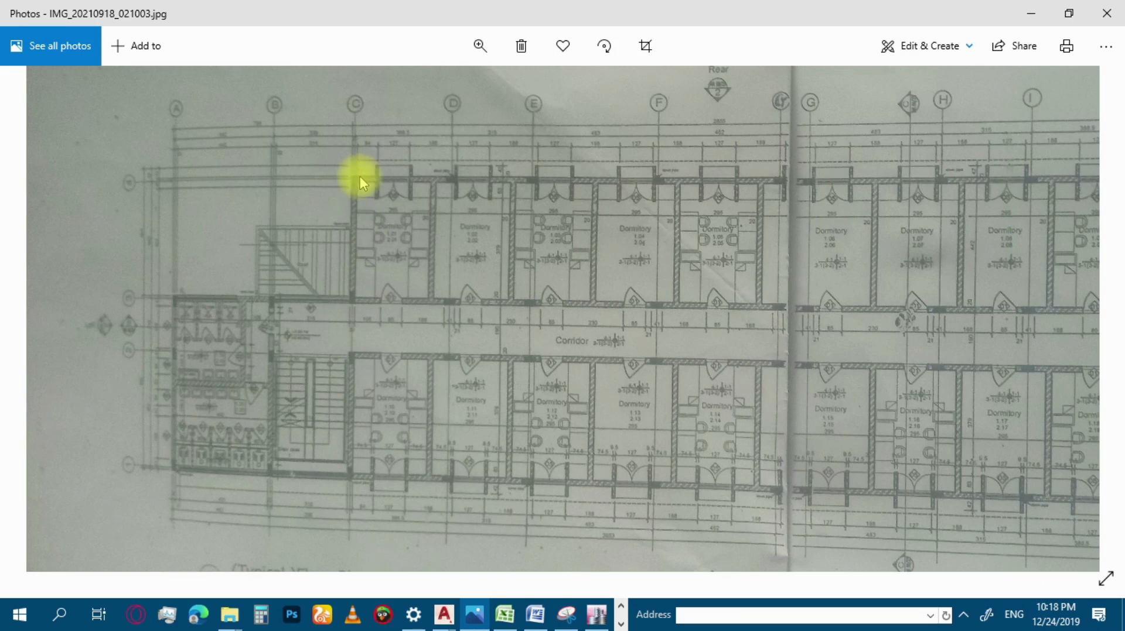
Examine the columns along the corridor and dormitory walls up to the stairs and toilets at the plan's opposite end.
{"action": "left_click_drag", "start_coordinate": [611, 320], "coordinate": [494, 266]}
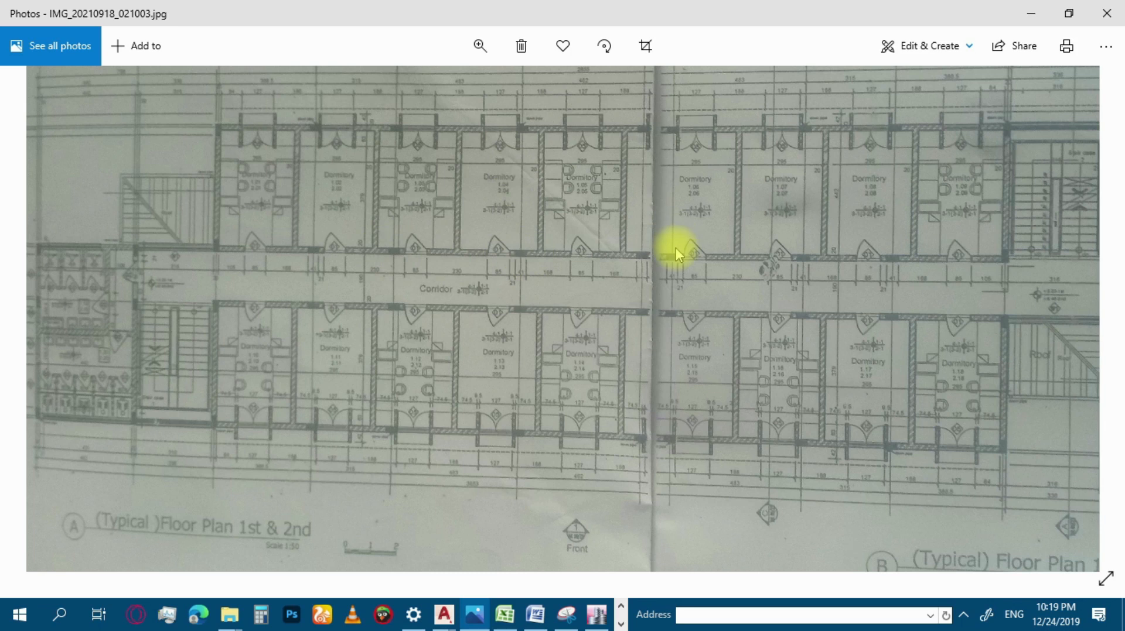
{"action": "left_click_drag", "start_coordinate": [677, 267], "coordinate": [572, 243]}
{"action": "left_click_drag", "start_coordinate": [867, 298], "coordinate": [734, 257]}
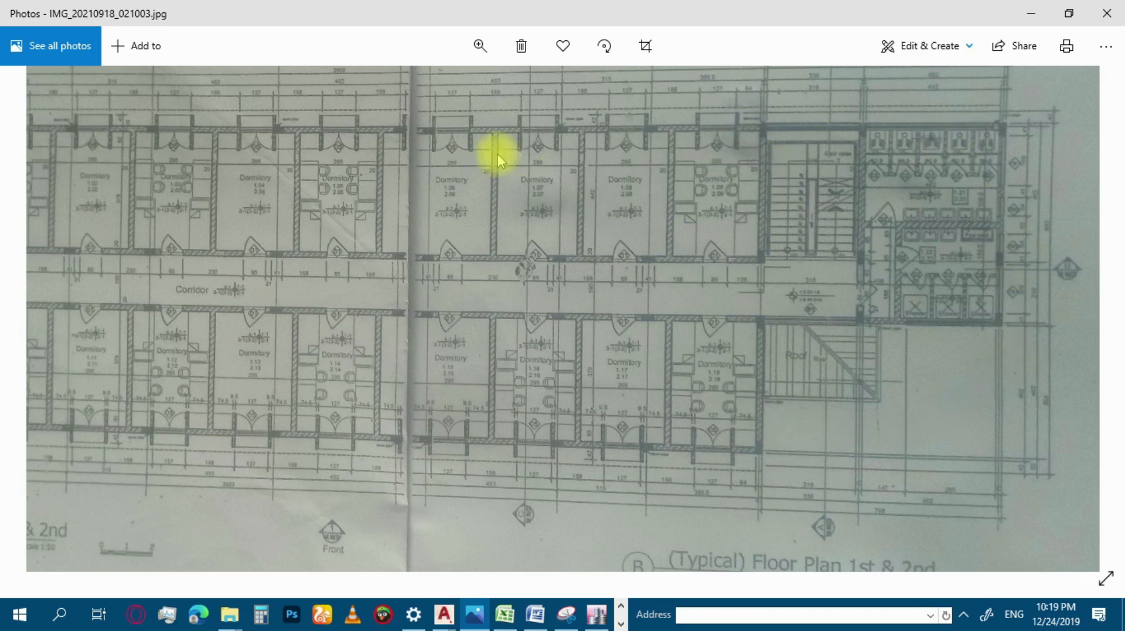
{"action": "left_click_drag", "start_coordinate": [548, 230], "coordinate": [691, 256]}
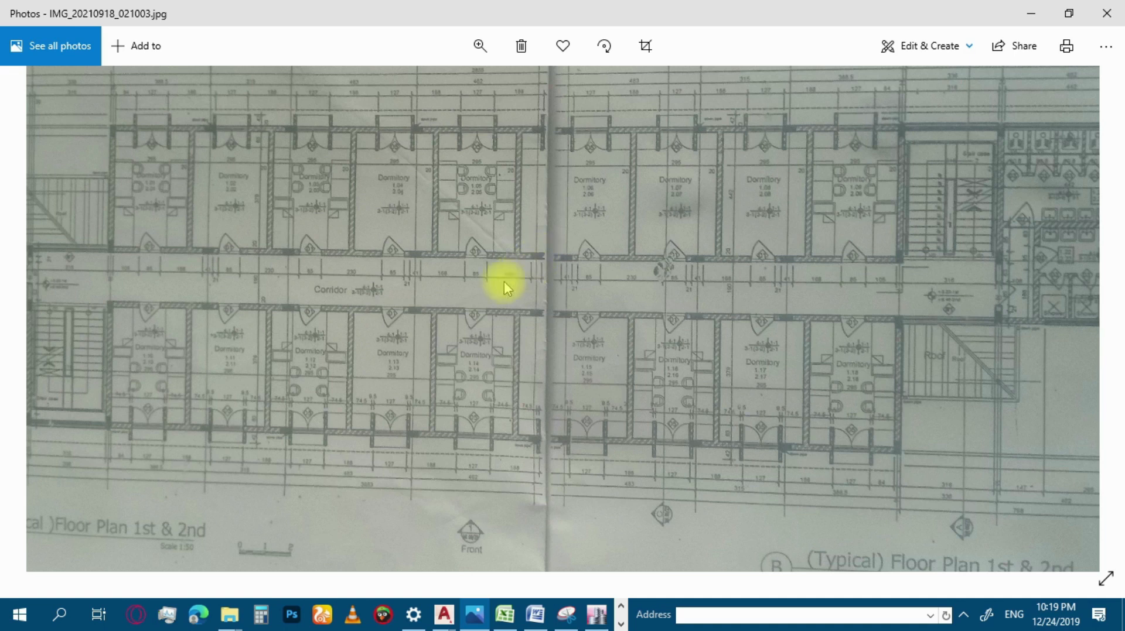
{"action": "left_click_drag", "start_coordinate": [355, 280], "coordinate": [278, 213]}
{"action": "left_click_drag", "start_coordinate": [278, 213], "coordinate": [415, 238]}
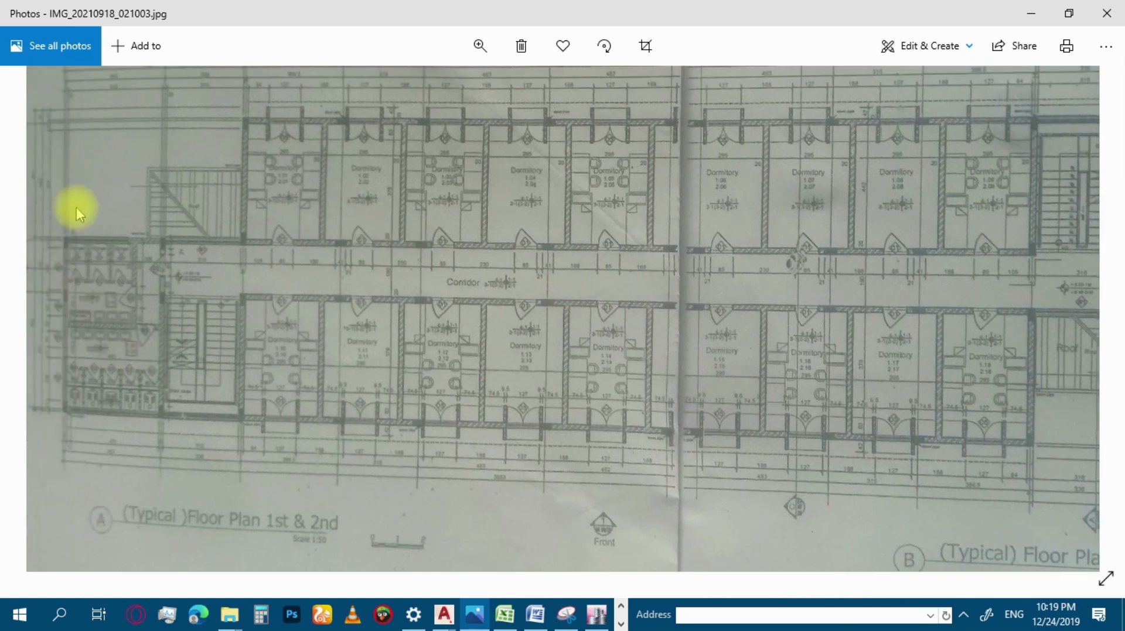
Examine the grid lines from A to L with their spacings and the columns aligned to them on the floor plan photo.
{"action": "left_click_drag", "start_coordinate": [76, 207], "coordinate": [79, 234]}
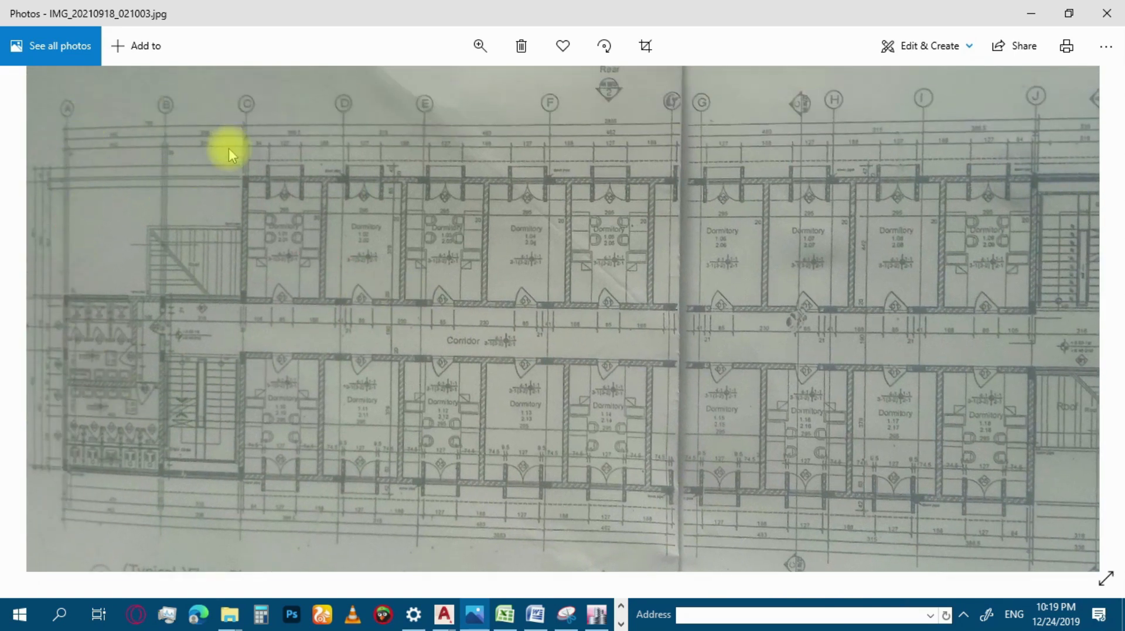
{"action": "left_click_drag", "start_coordinate": [244, 211], "coordinate": [245, 186]}
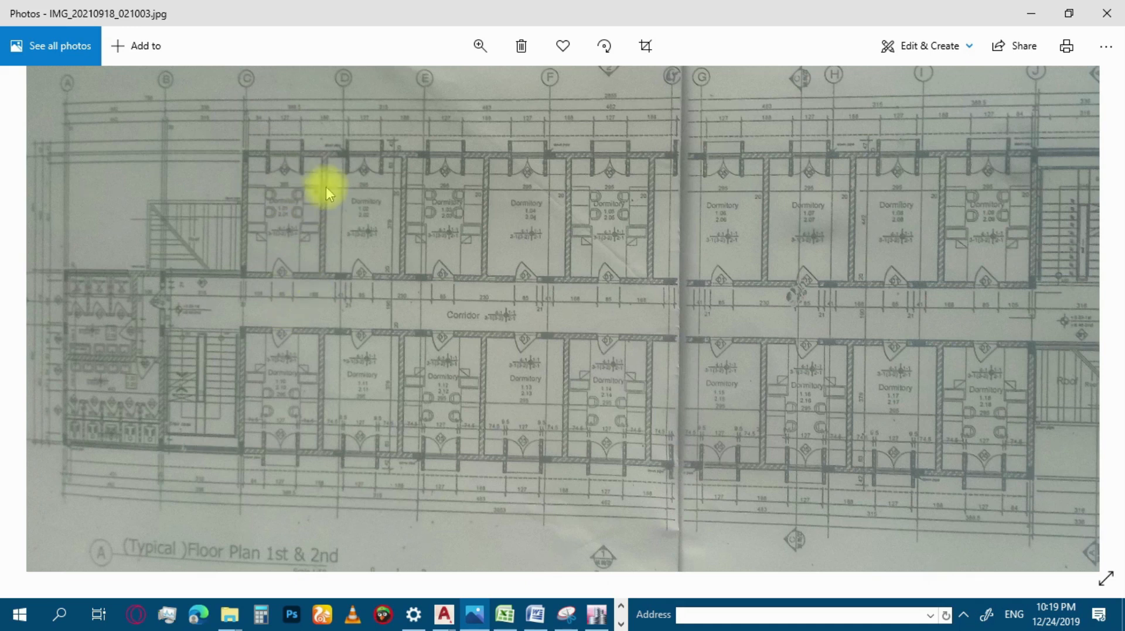
{"action": "left_click_drag", "start_coordinate": [401, 231], "coordinate": [279, 167]}
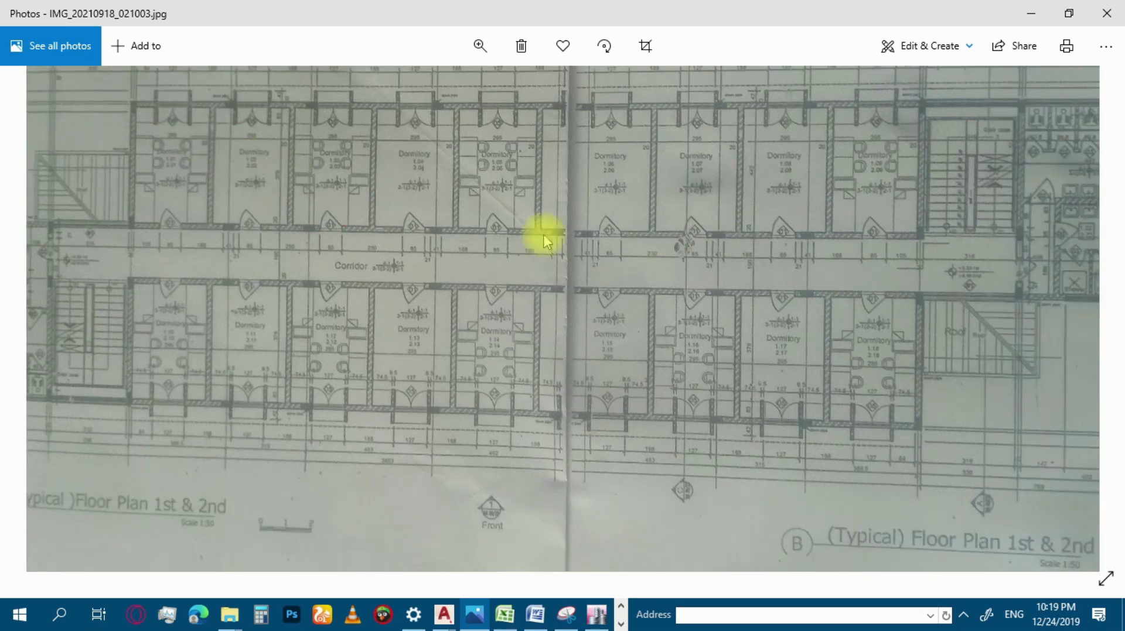
{"action": "left_click_drag", "start_coordinate": [692, 261], "coordinate": [585, 304]}
{"action": "left_click_drag", "start_coordinate": [354, 245], "coordinate": [451, 296]}
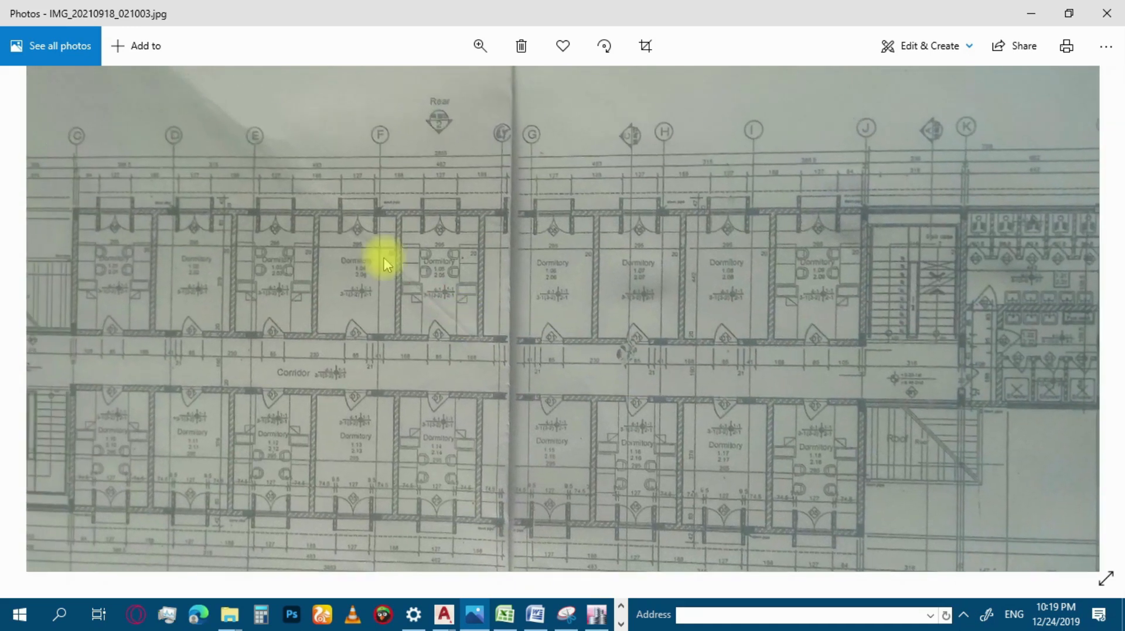
{"action": "left_click_drag", "start_coordinate": [275, 199], "coordinate": [315, 182]}
{"action": "left_click_drag", "start_coordinate": [489, 202], "coordinate": [300, 190]}
{"action": "mouse_move", "coordinate": [676, 171]}
{"action": "left_mouse_down"}
{"action": "mouse_move", "coordinate": [673, 190]}
{"action": "mouse_move", "coordinate": [675, 173]}
{"action": "left_mouse_up"}
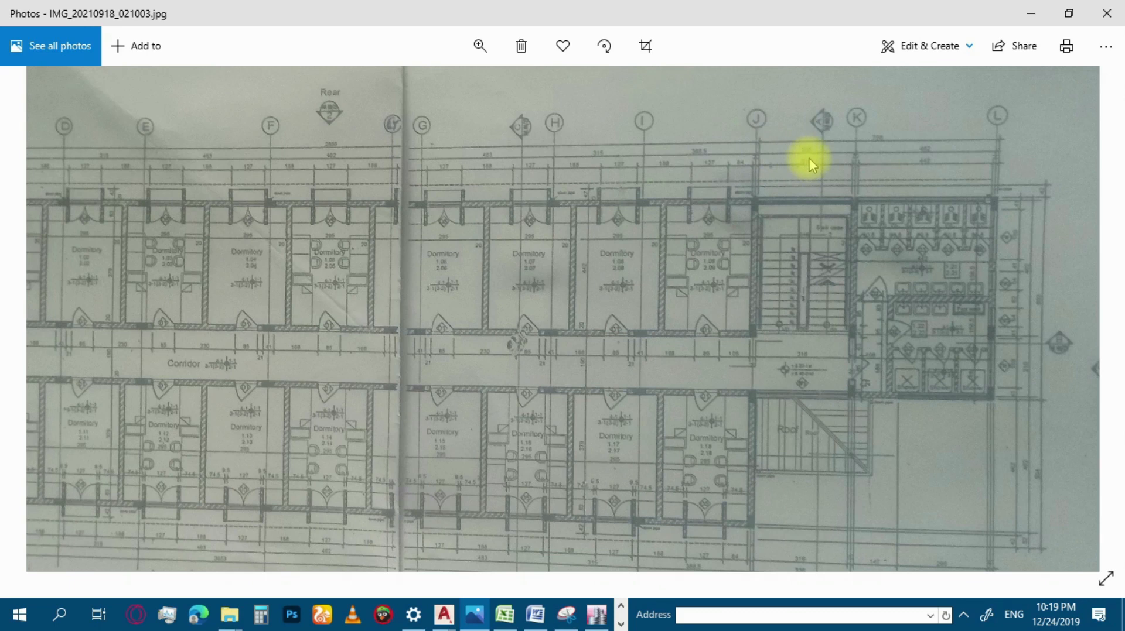
{"action": "left_click_drag", "start_coordinate": [601, 206], "coordinate": [875, 184]}
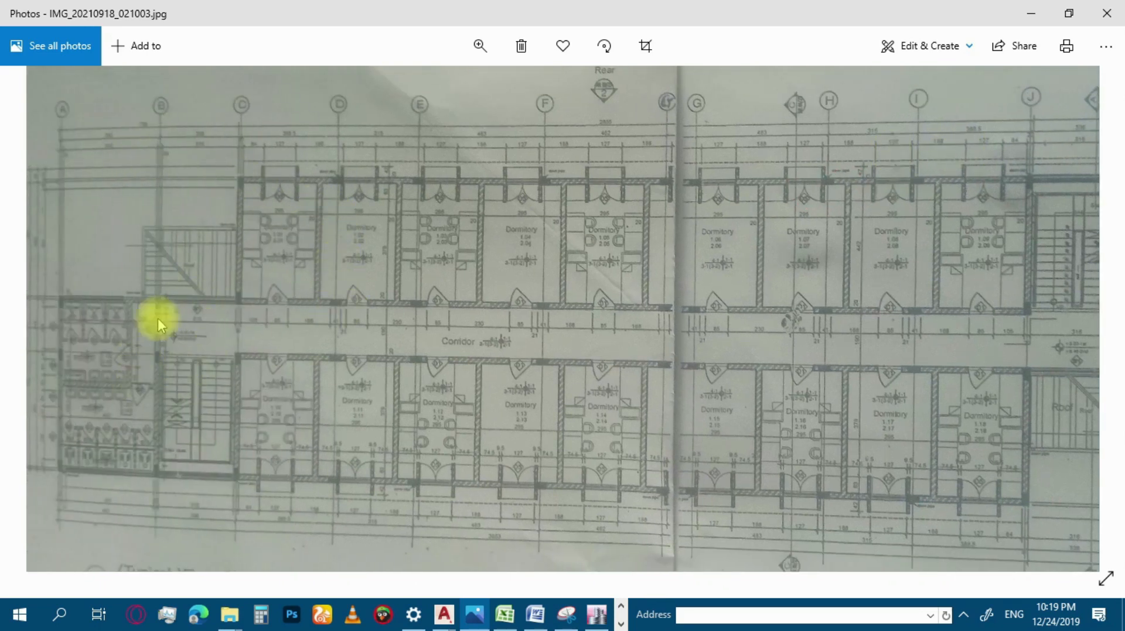
Switch back to ETABS and start a new concrete rectangular frame section named C400*200.
{"action": "left_click", "coordinate": [586, 593]}
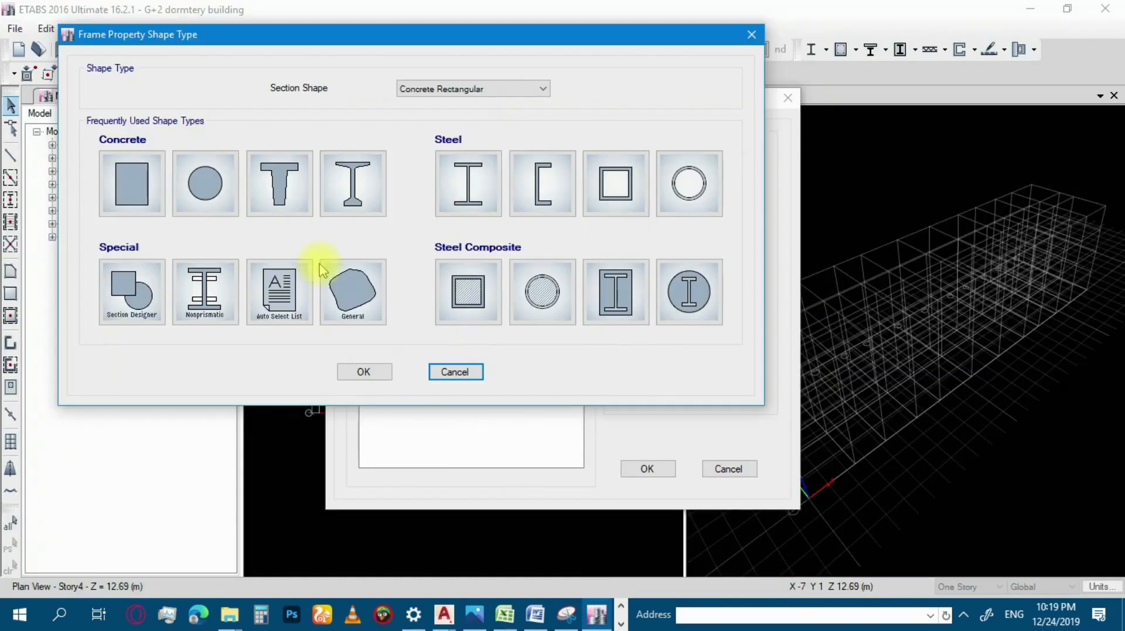
{"action": "key", "text": "Escape"}
{"action": "left_click", "coordinate": [363, 187]}
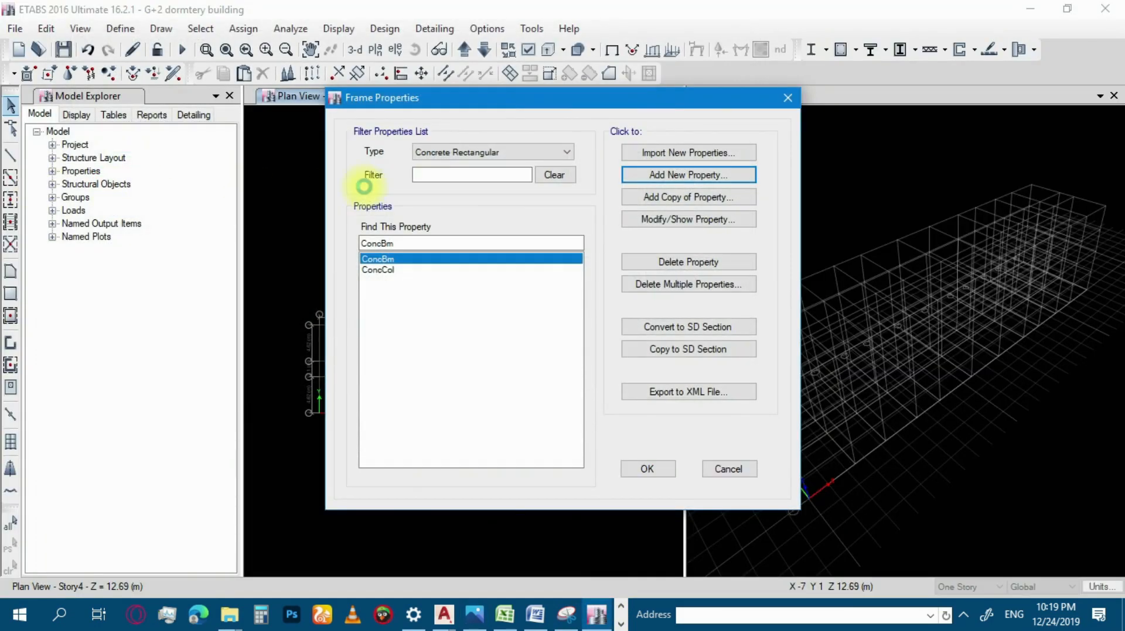
{"action": "key", "text": "Return"}
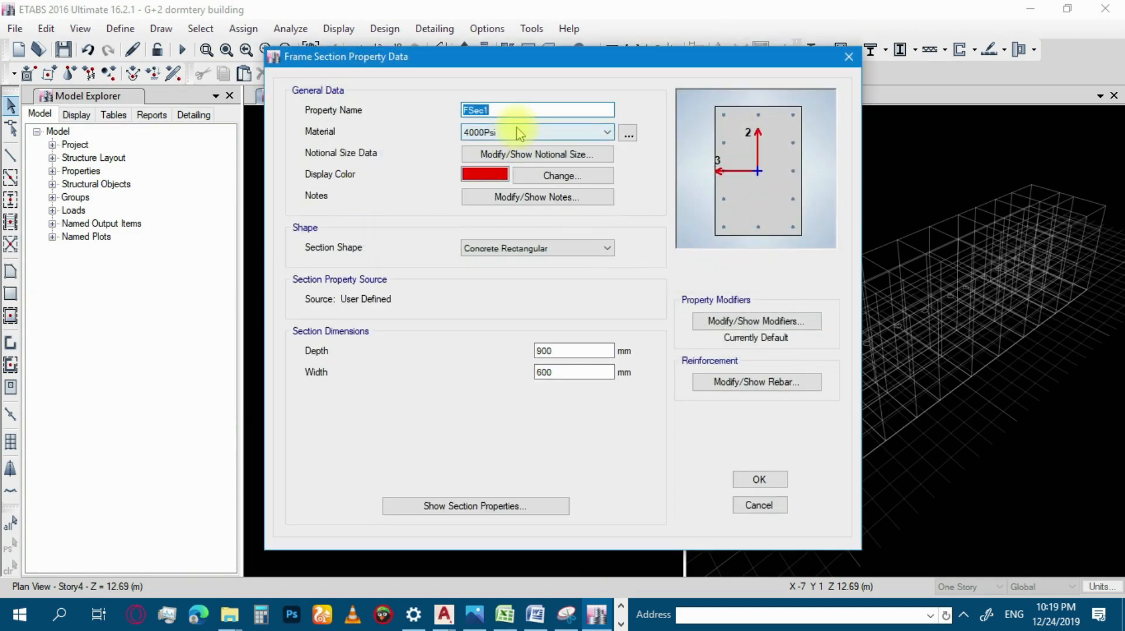
{"action": "type", "text": "C400*200"}
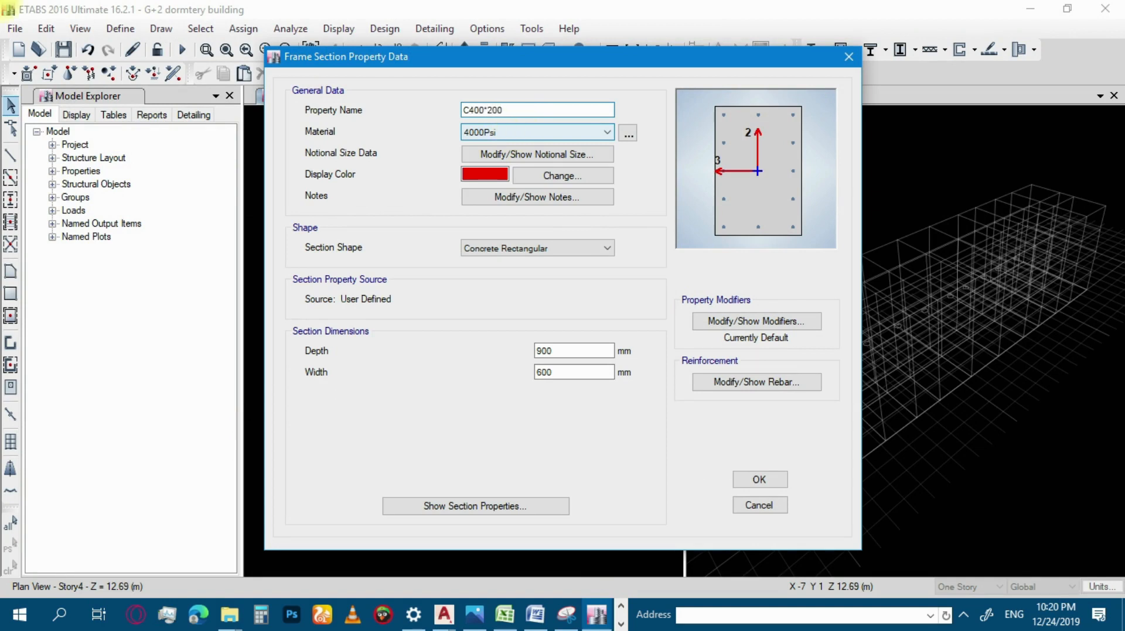
Assign material C20/25 to the C400*200 section and set its depth to 400 mm and width to 200 mm.
{"action": "left_click", "coordinate": [530, 132]}
{"action": "left_click", "coordinate": [495, 190]}
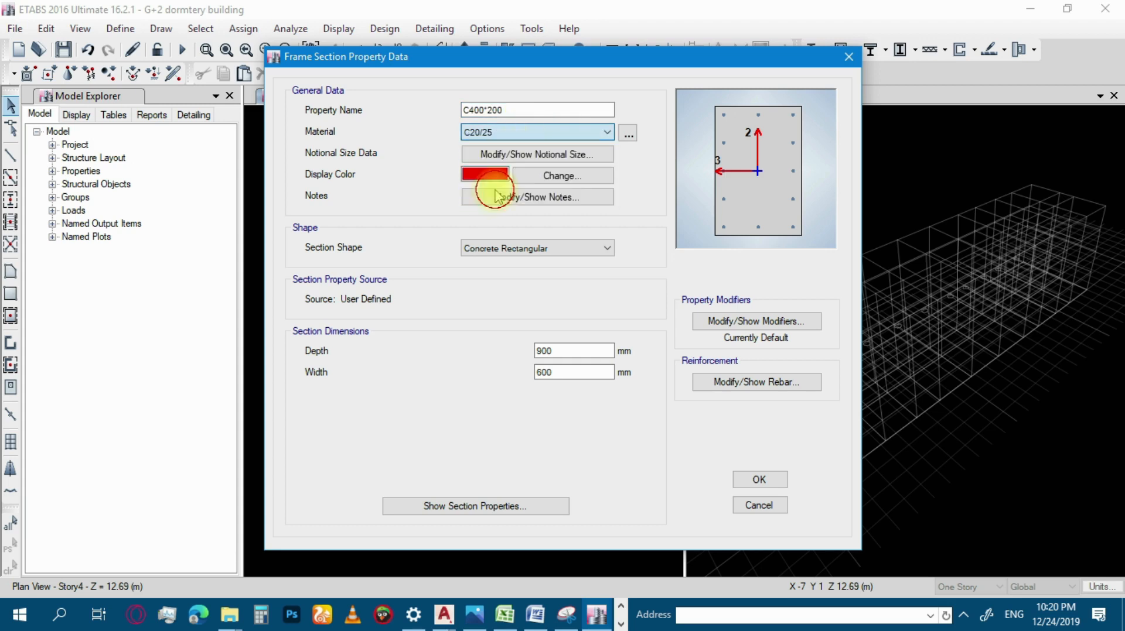
{"action": "double_click", "coordinate": [571, 351]}
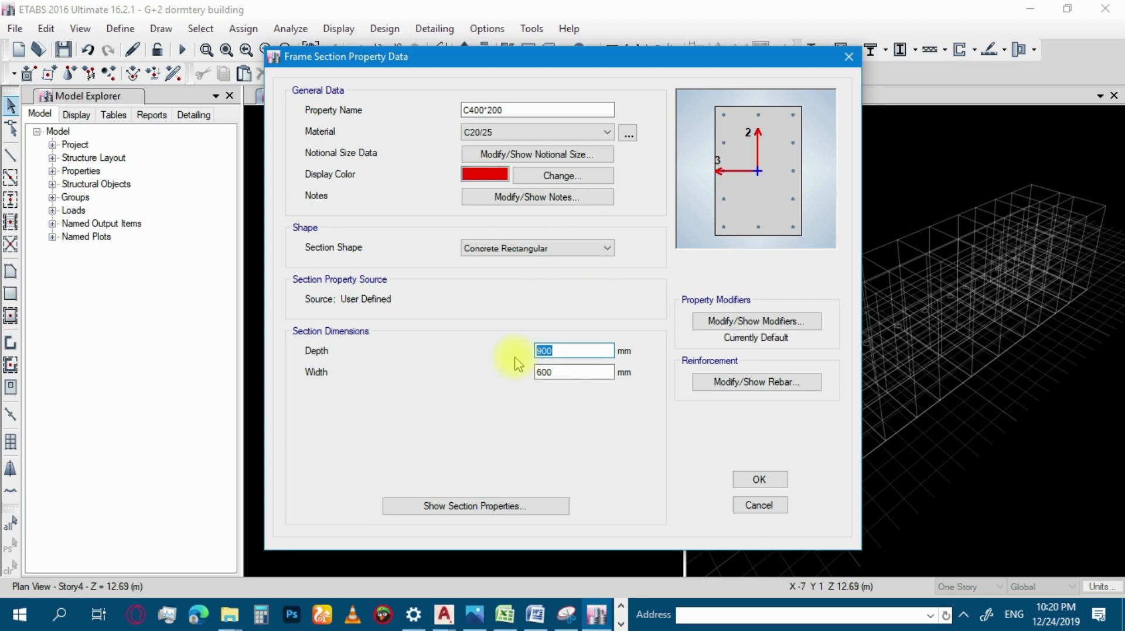
{"action": "type", "text": "400"}
{"action": "left_click", "coordinate": [571, 374]}
{"action": "double_click", "coordinate": [559, 373]}
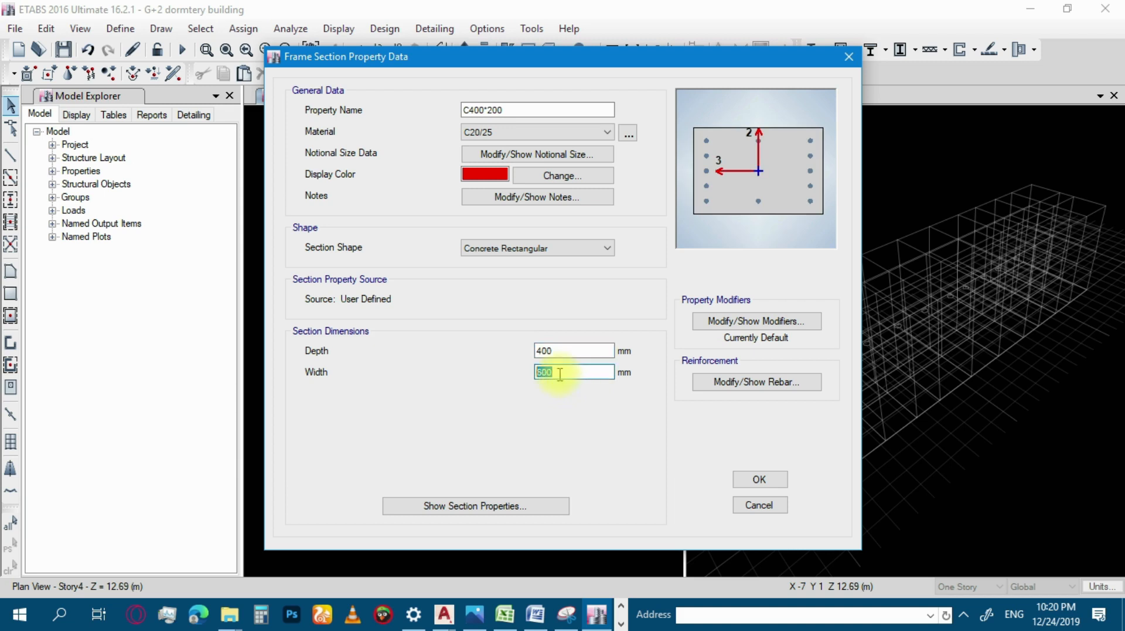
{"action": "type", "text": "200"}
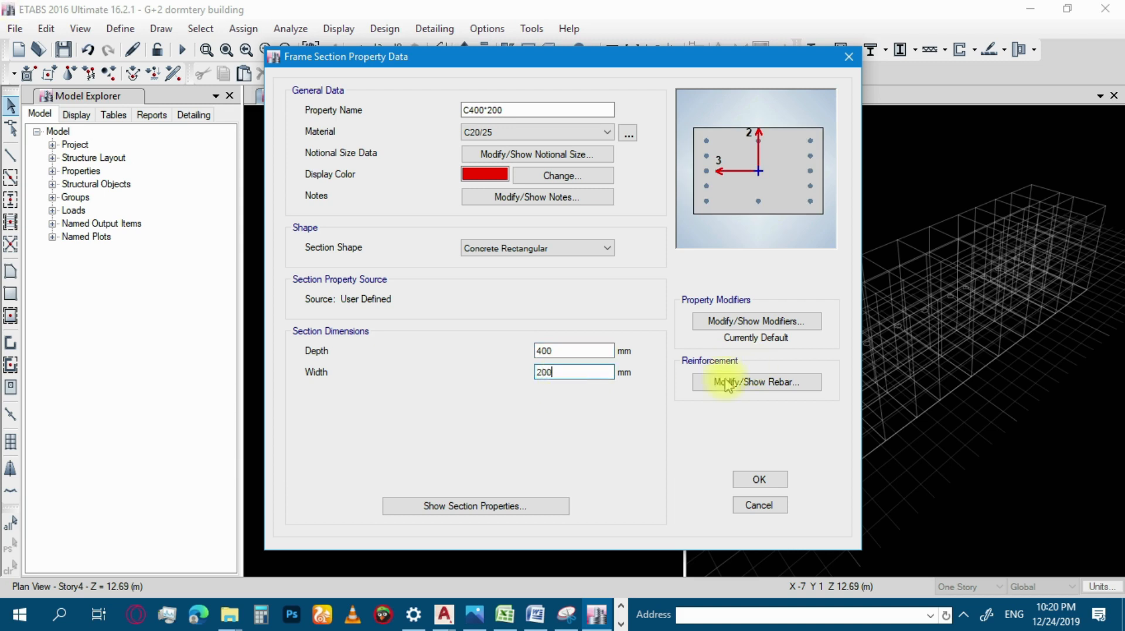
Open the section's reinforcement data and set both the longitudinal bar and confinement tie materials to S300.
{"action": "left_click", "coordinate": [757, 383]}
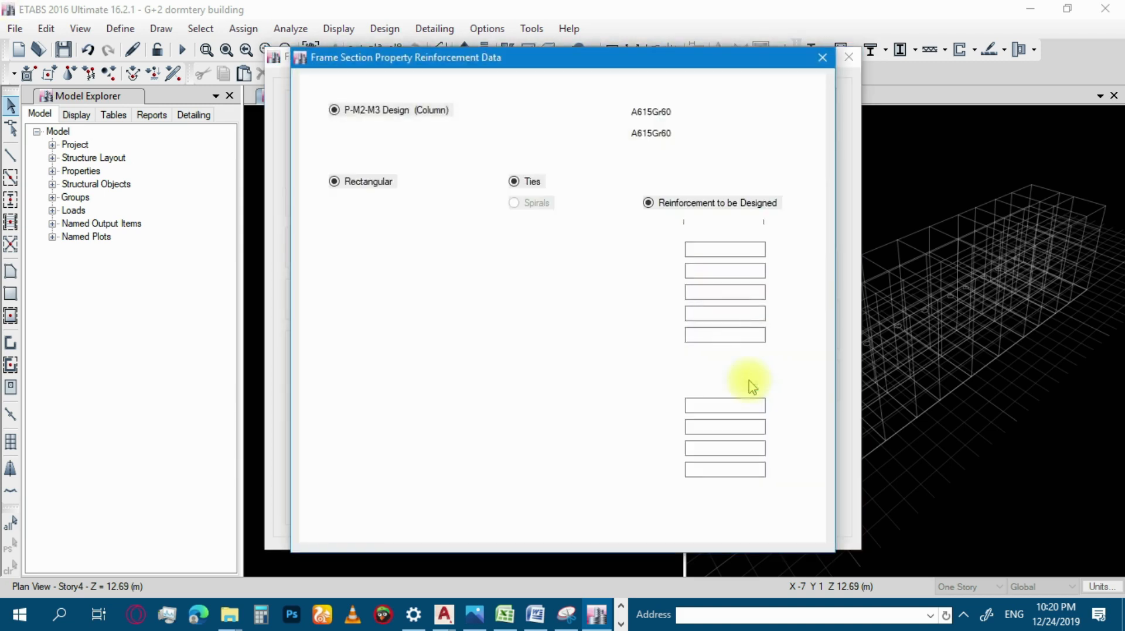
{"action": "left_click", "coordinate": [711, 112]}
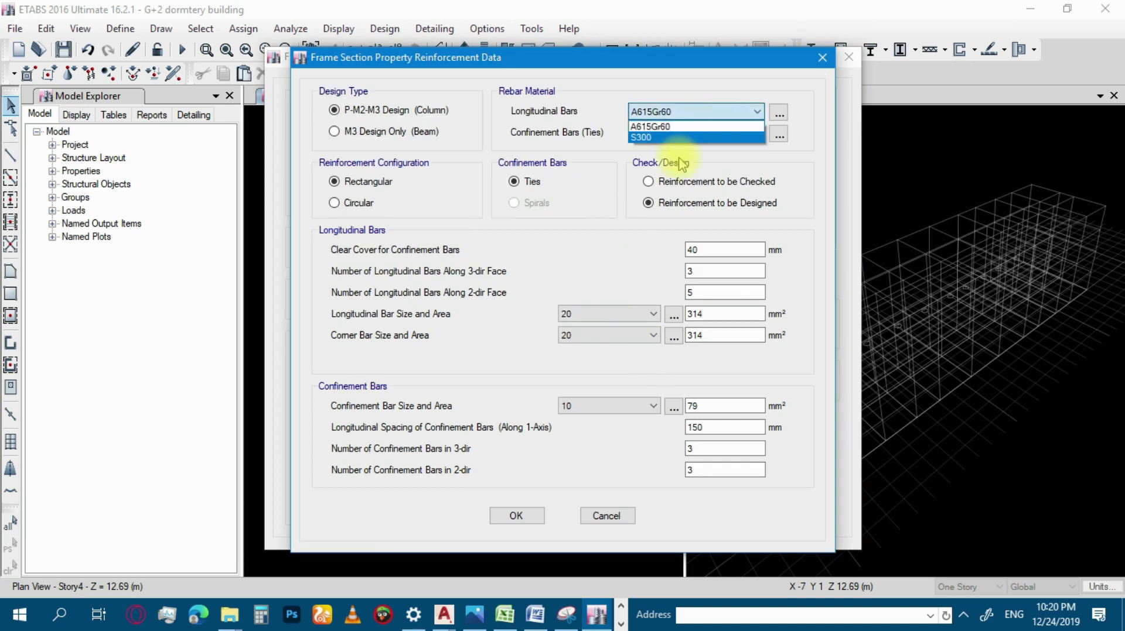
{"action": "left_click", "coordinate": [664, 138]}
{"action": "left_click", "coordinate": [674, 133]}
{"action": "left_click", "coordinate": [653, 158]}
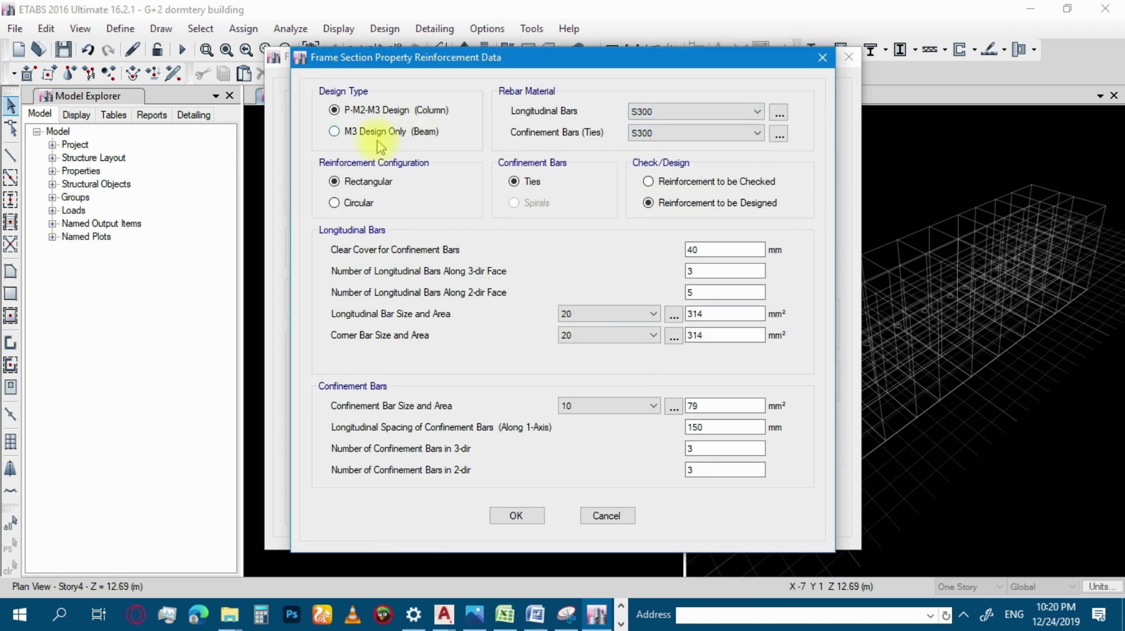
Set the clear cover for the confinement bars to 43 mm.
{"action": "left_click", "coordinate": [724, 250]}
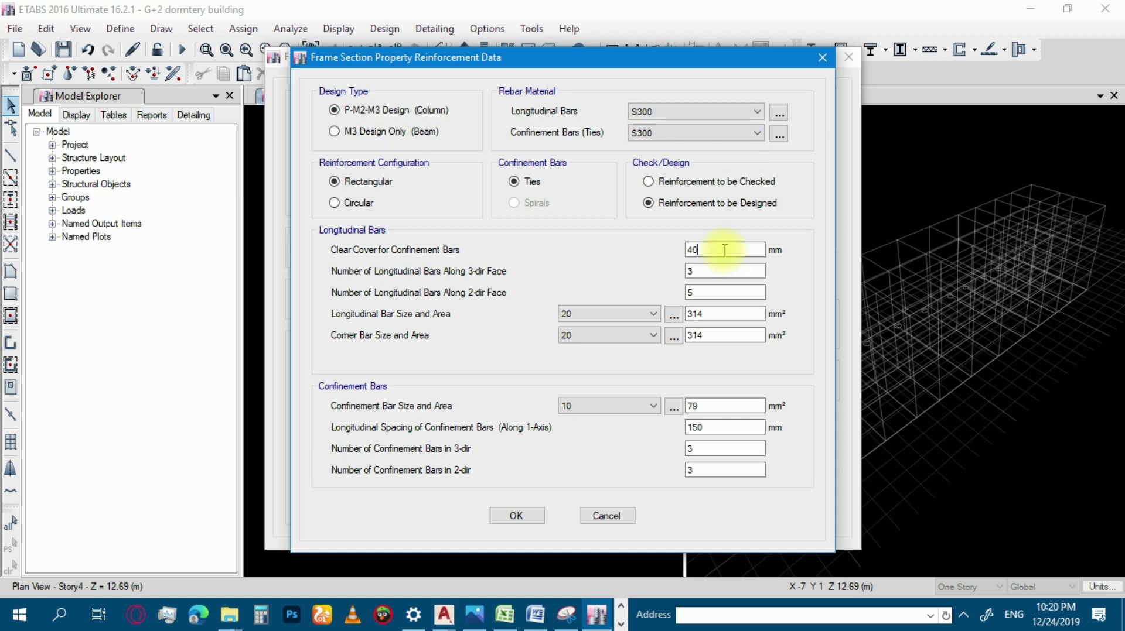
{"action": "left_click_drag", "start_coordinate": [720, 249], "coordinate": [666, 251]}
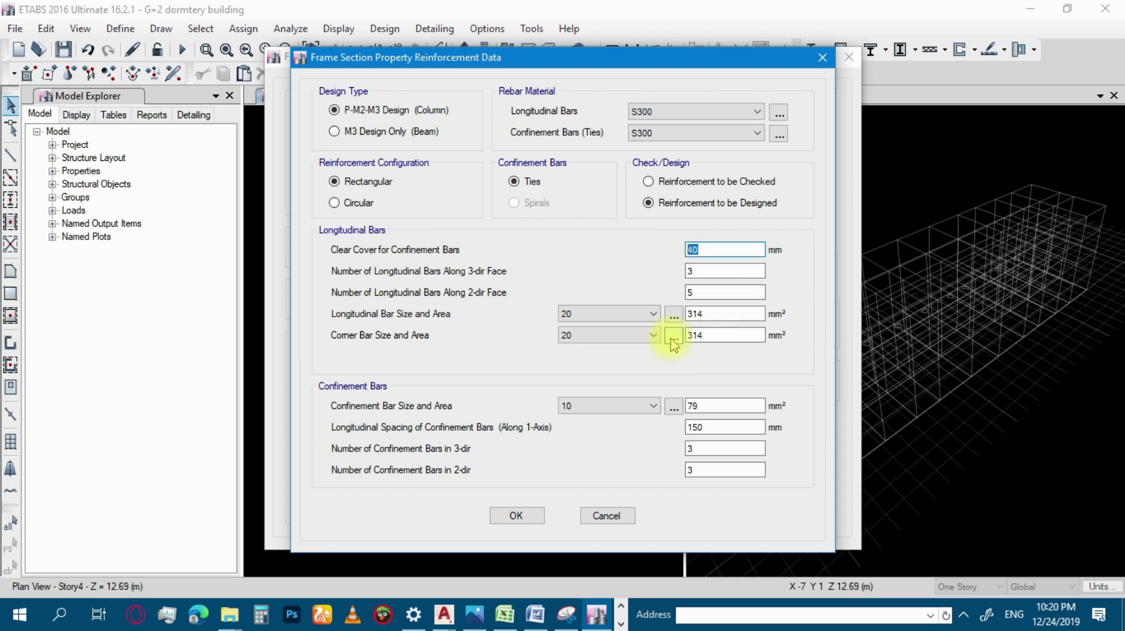
{"action": "left_click", "coordinate": [714, 272]}
{"action": "left_click", "coordinate": [715, 251]}
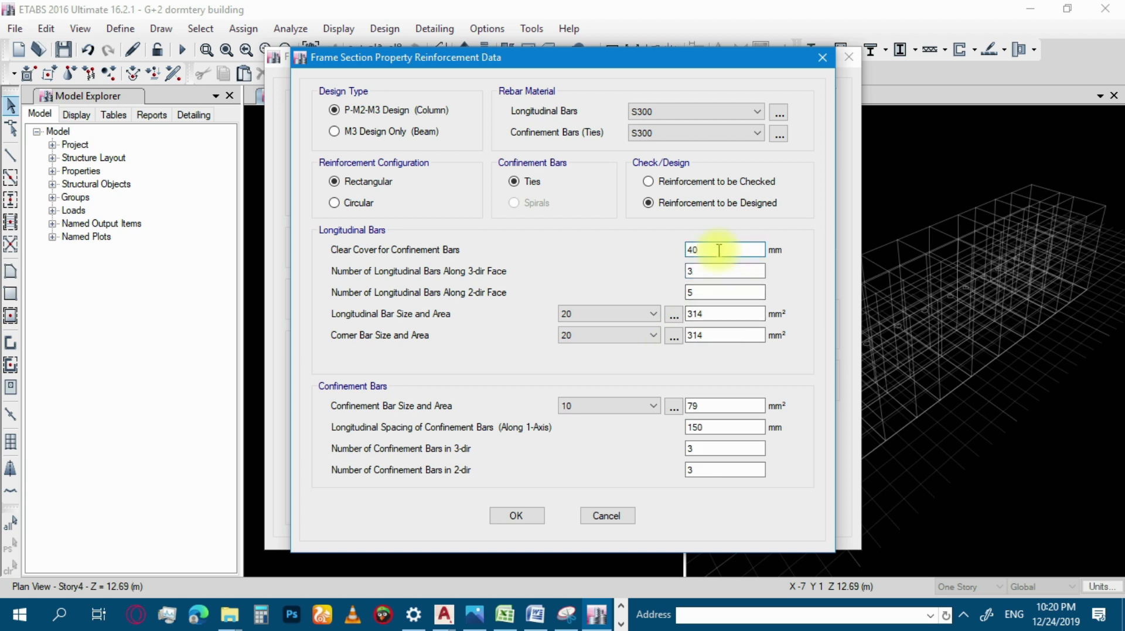
{"action": "key", "text": "BackSpace"}
{"action": "type", "text": "3"}
{"action": "left_click", "coordinate": [709, 271]}
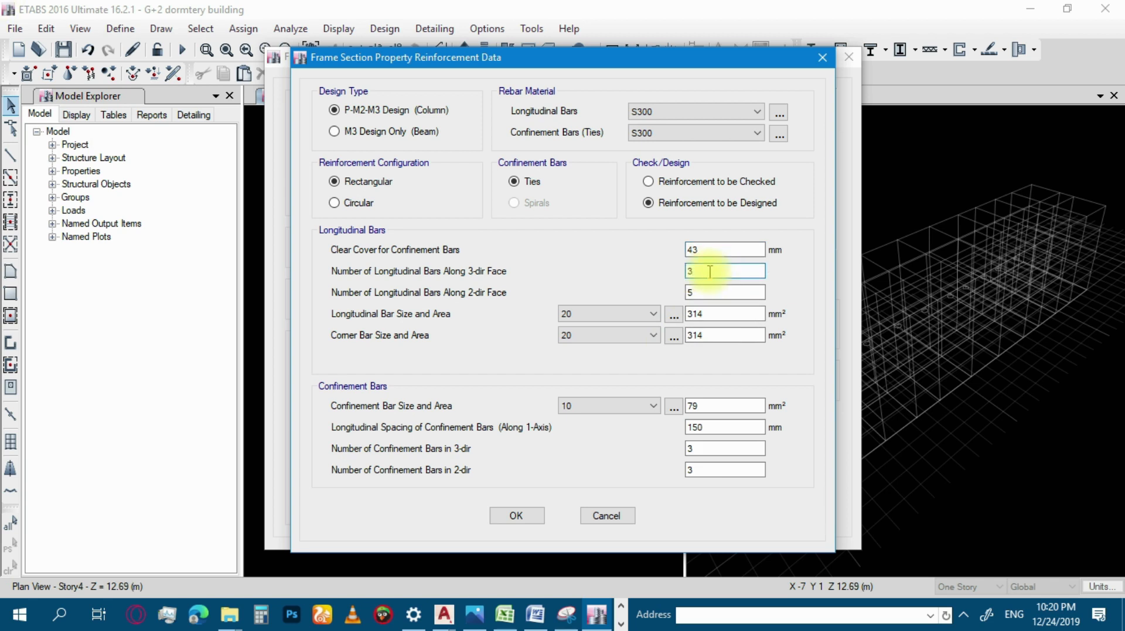
{"action": "left_click_drag", "start_coordinate": [707, 249], "coordinate": [657, 259]}
{"action": "type", "text": "25+8+10"}
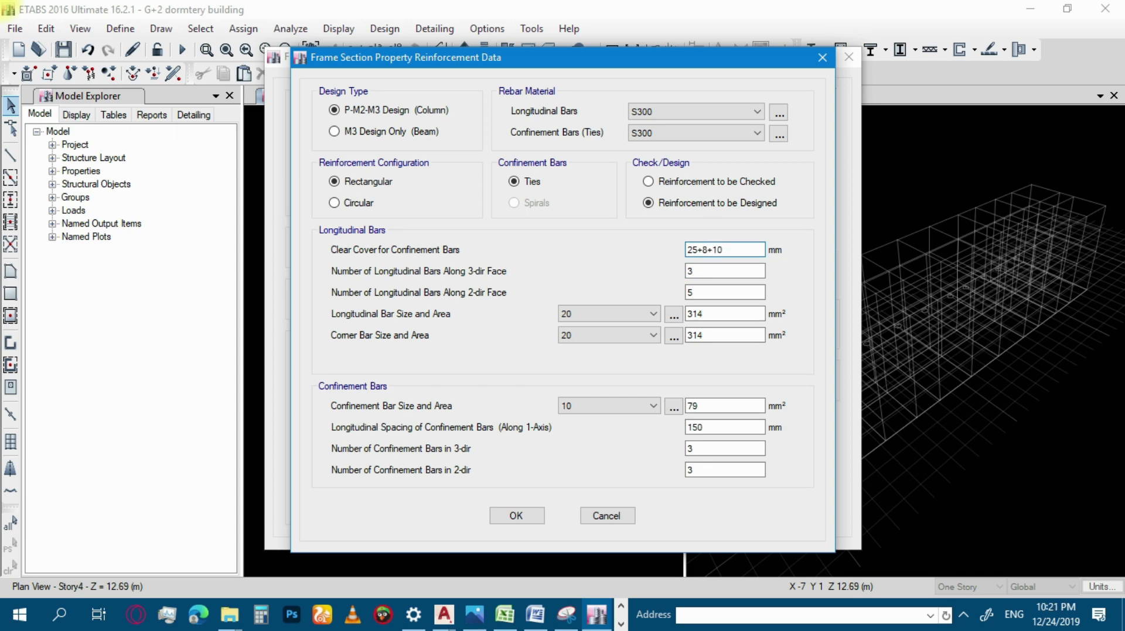
{"action": "key", "text": "Tab"}
{"action": "left_click", "coordinate": [716, 273]}
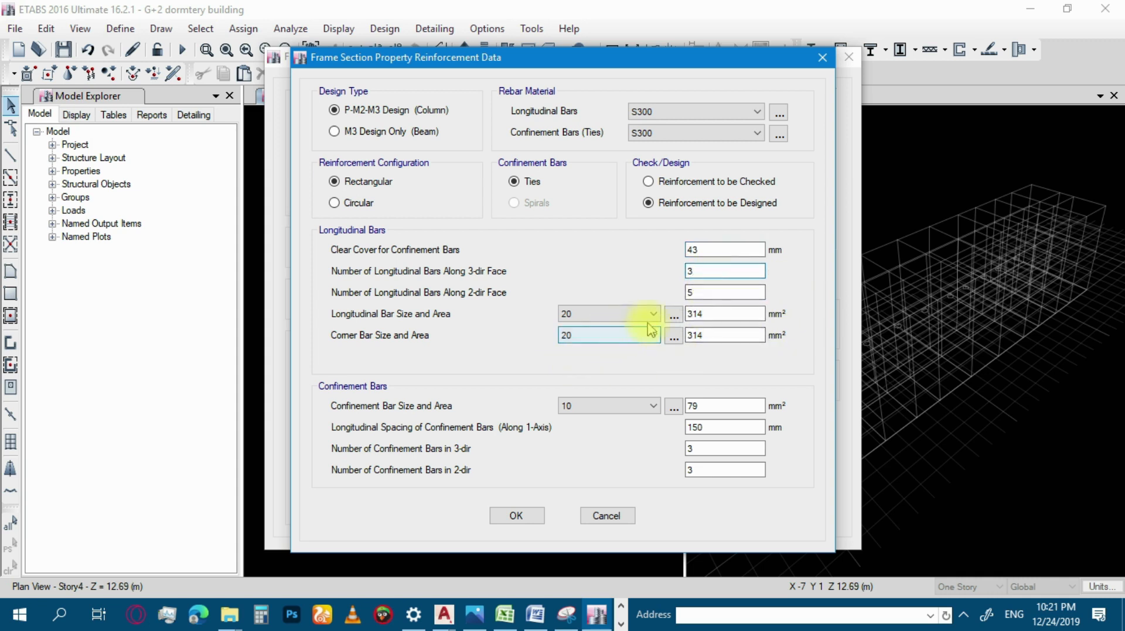
Set 3 longitudinal bars along the 2-dir face and confinement bar size 6, and accept the reinforcement data.
{"action": "double_click", "coordinate": [711, 292]}
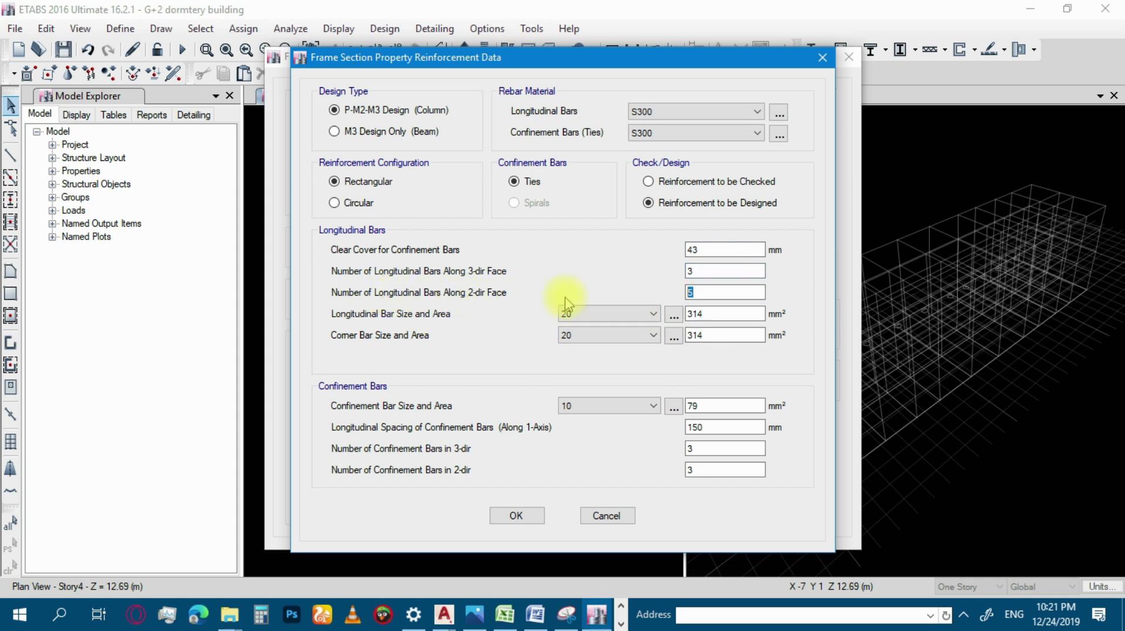
{"action": "type", "text": "3"}
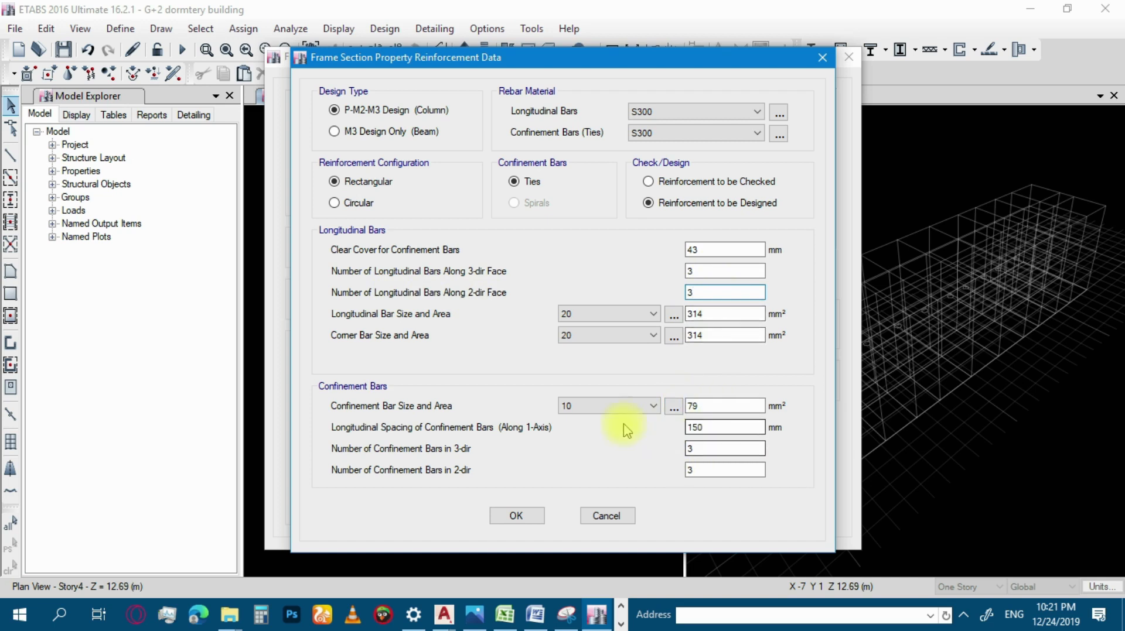
{"action": "left_click", "coordinate": [611, 405]}
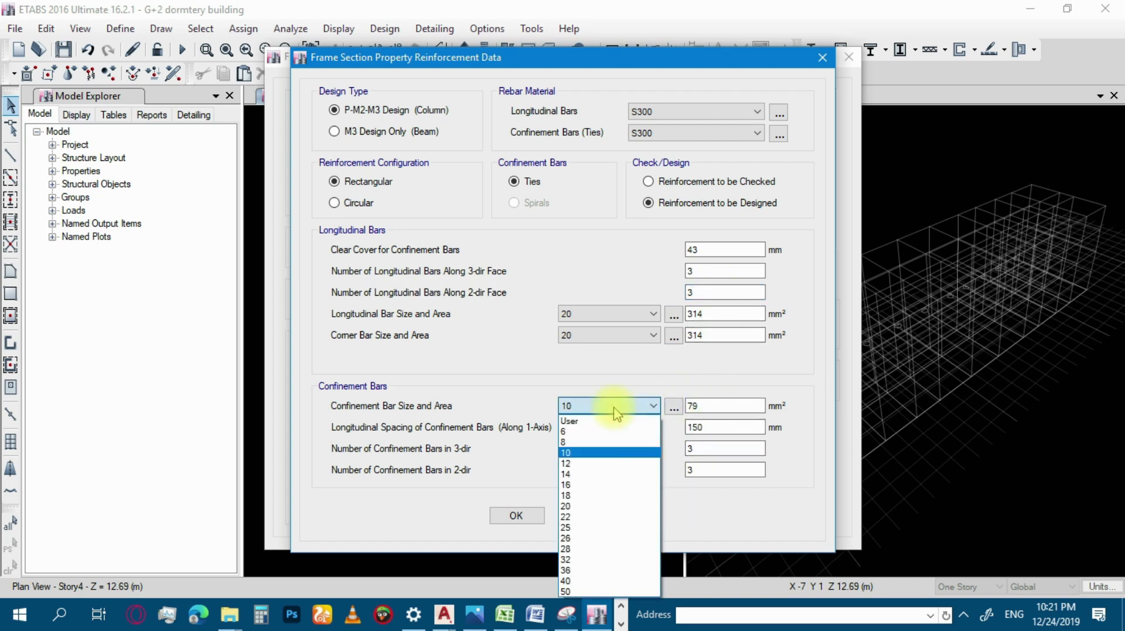
{"action": "left_click", "coordinate": [579, 442]}
{"action": "left_click", "coordinate": [630, 406]}
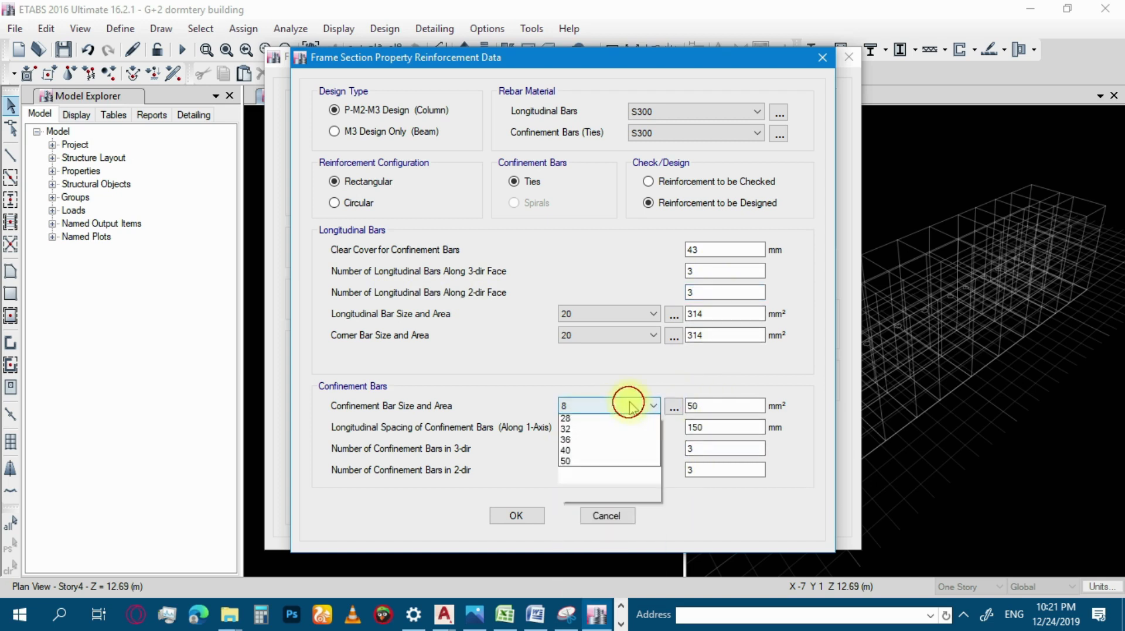
{"action": "left_click", "coordinate": [584, 438]}
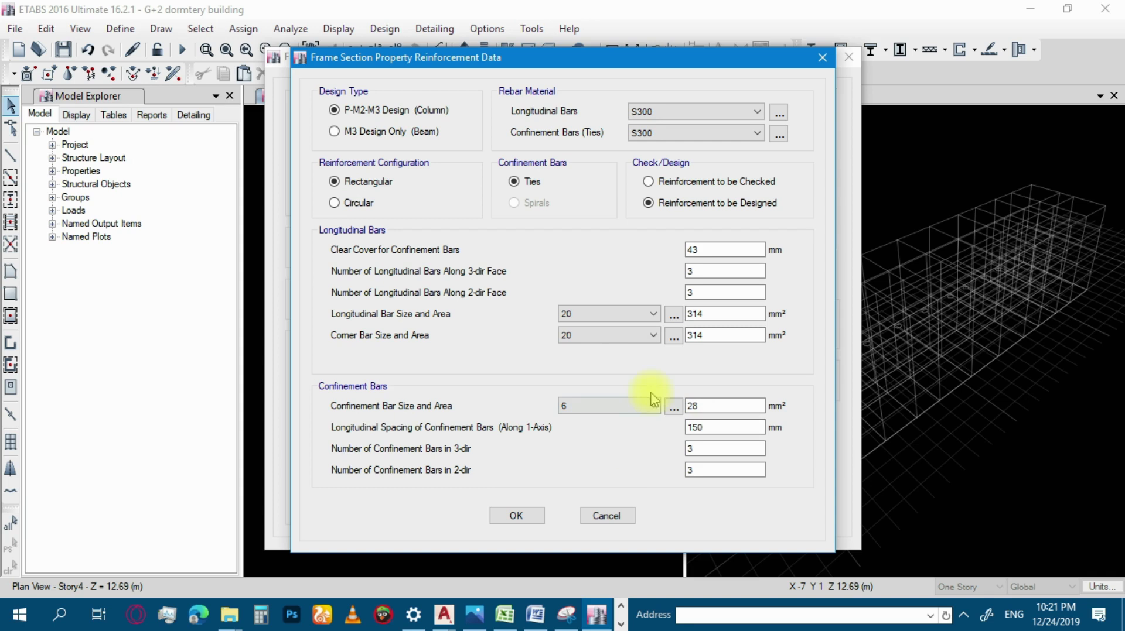
{"action": "left_click", "coordinate": [517, 518]}
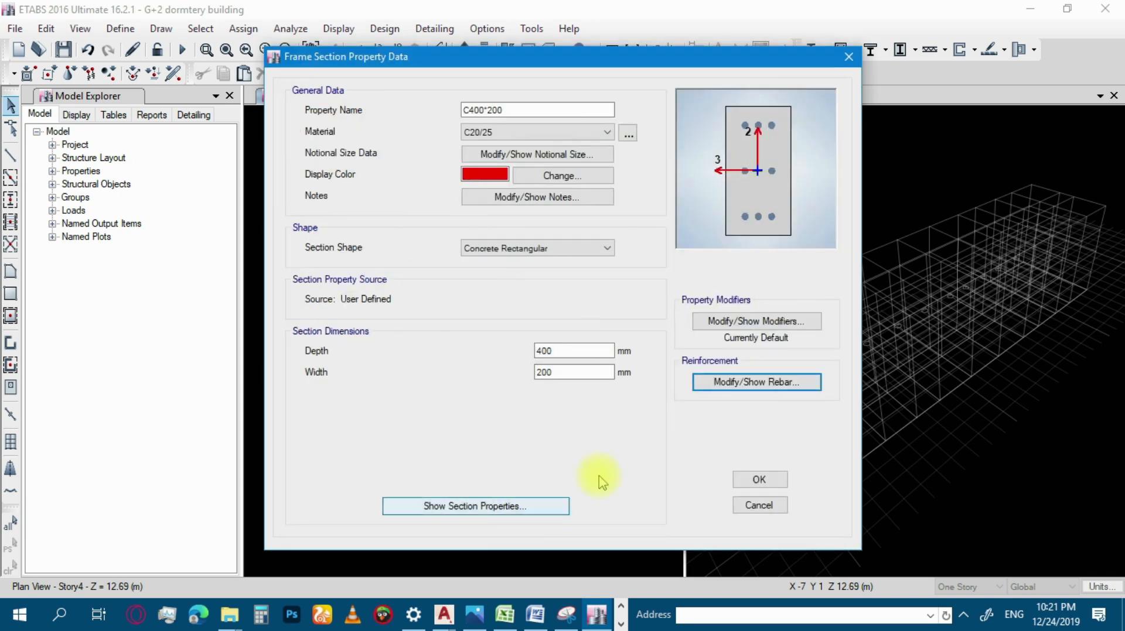
Examine the section's property/stiffness modification factors for shear area, torsion, moment of inertia and mass, and close them.
{"action": "left_click", "coordinate": [782, 321]}
{"action": "left_click", "coordinate": [623, 205]}
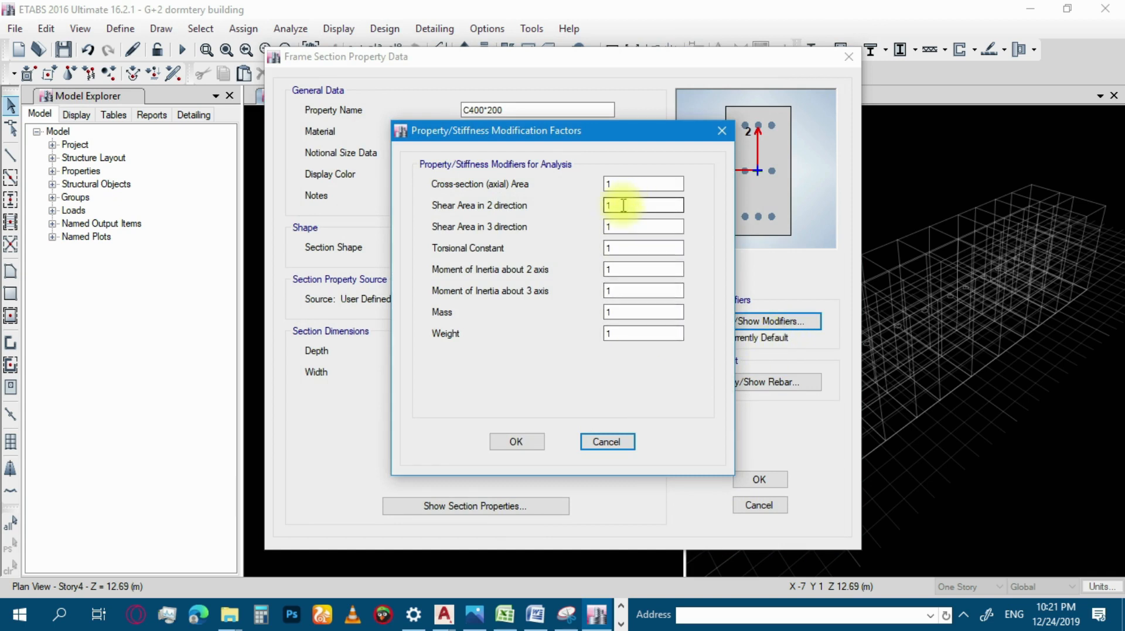
{"action": "left_click_drag", "start_coordinate": [627, 130], "coordinate": [548, 78]}
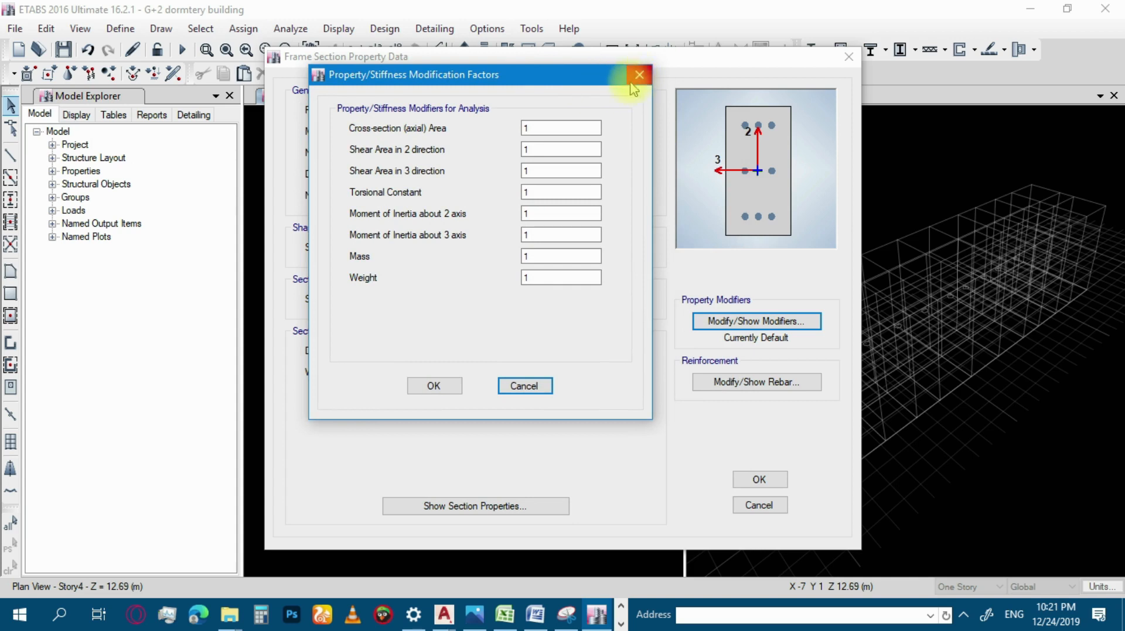
{"action": "double_click", "coordinate": [540, 149]}
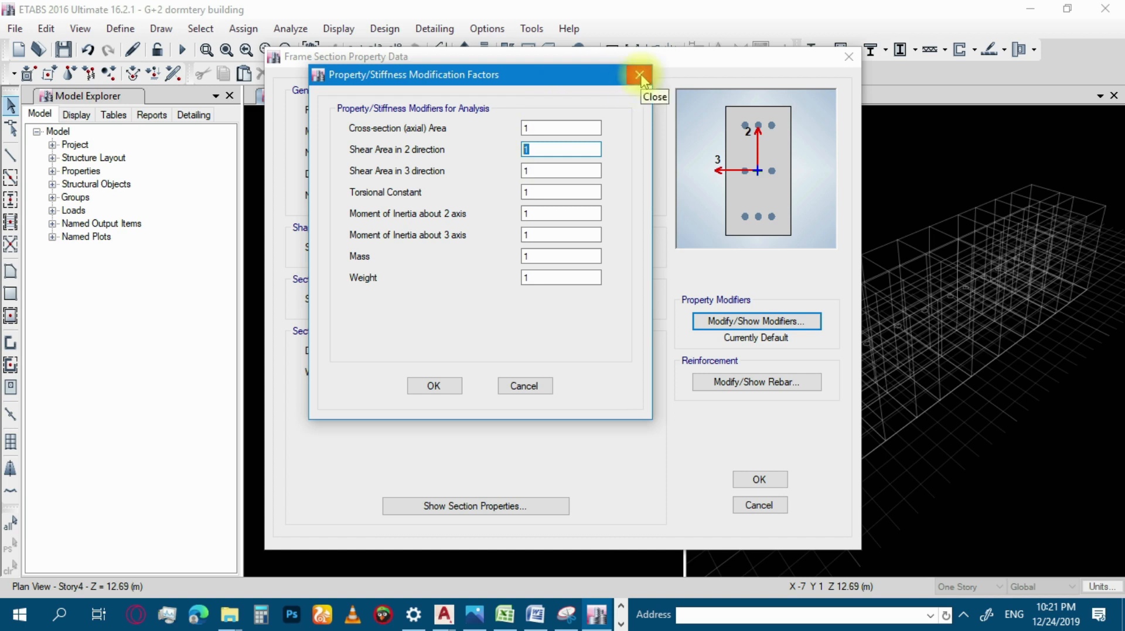
{"action": "left_click", "coordinate": [535, 170]}
{"action": "key", "text": "Tab"}
{"action": "key", "text": "Tab"}
{"action": "key", "text": "Tab"}
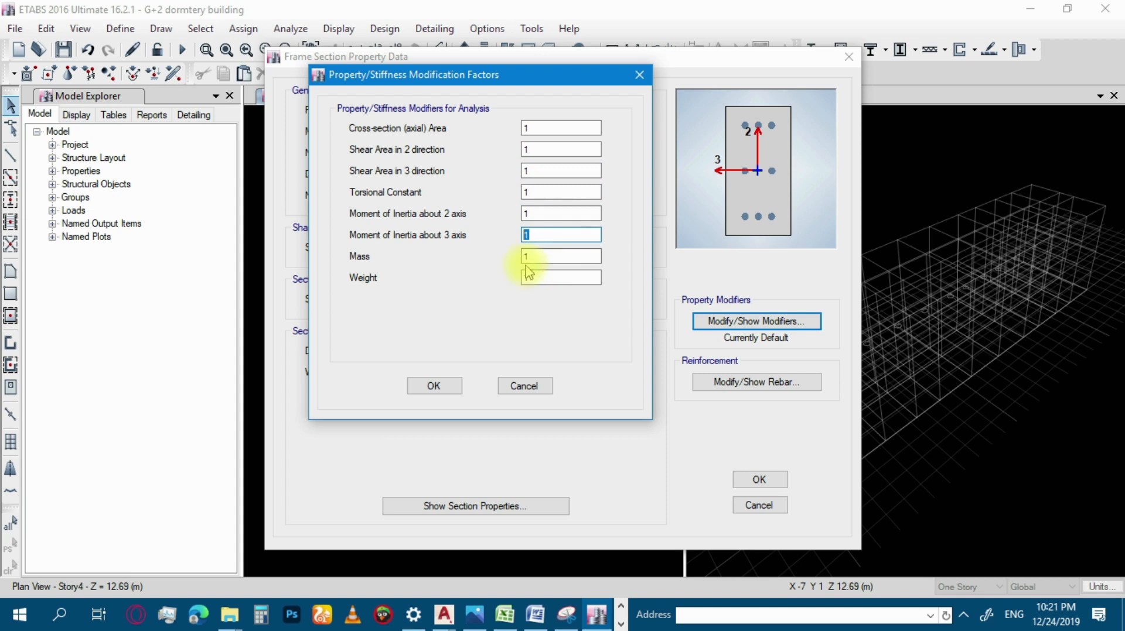
{"action": "key", "text": "Tab"}
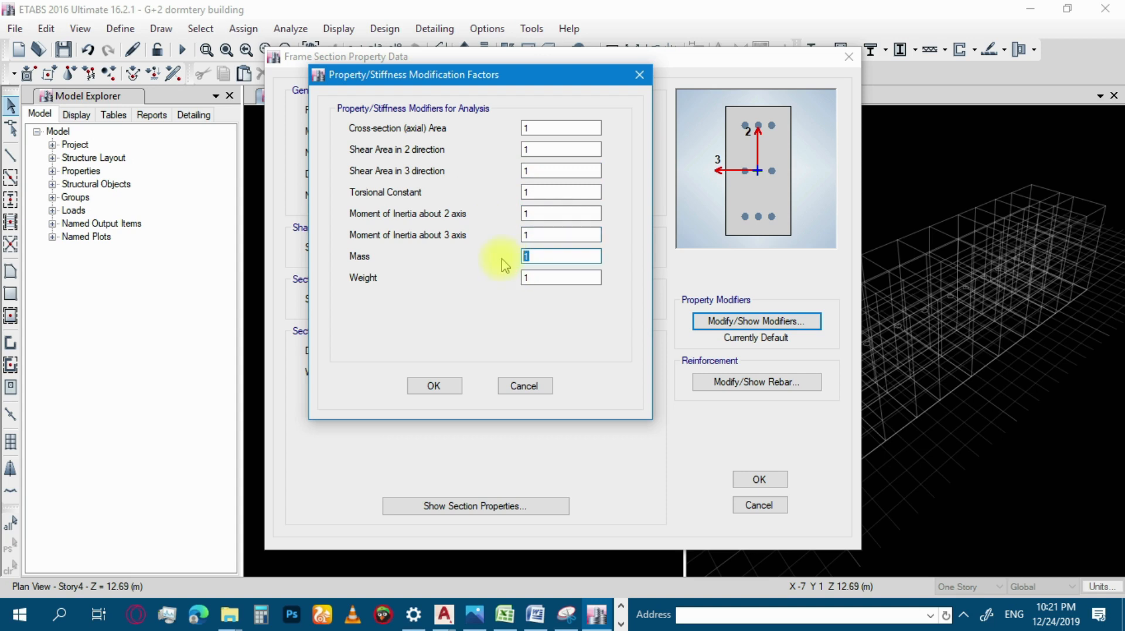
{"action": "double_click", "coordinate": [533, 214]}
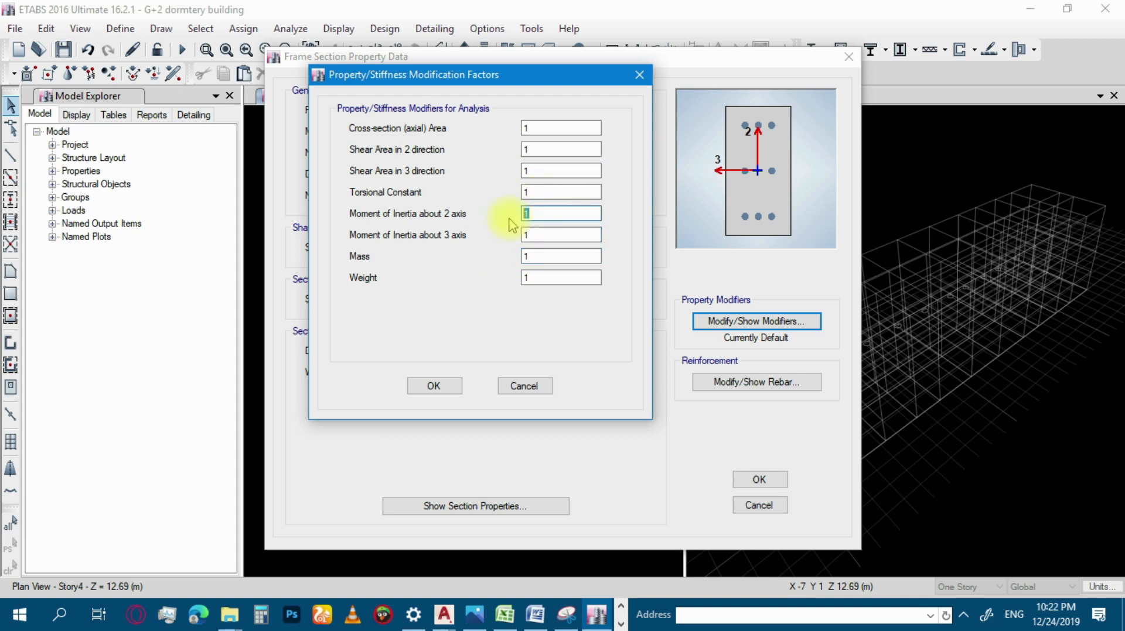
{"action": "left_click", "coordinate": [638, 76]}
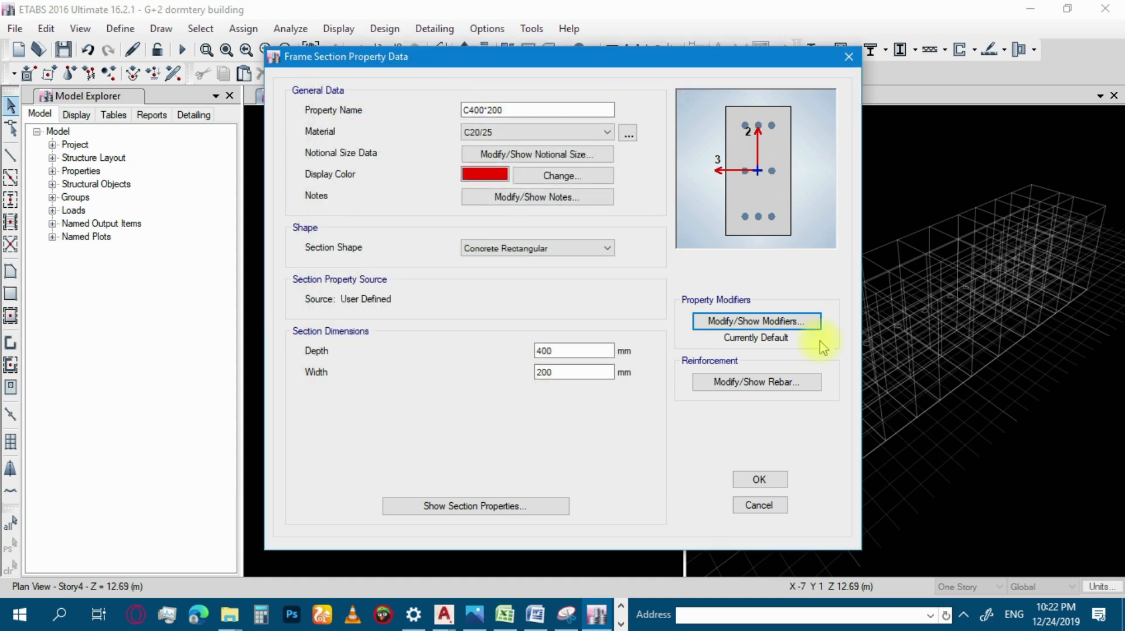
Save the C400*200 section and add a copy of it with depth 200 mm and width 400 mm.
{"action": "left_click", "coordinate": [759, 481]}
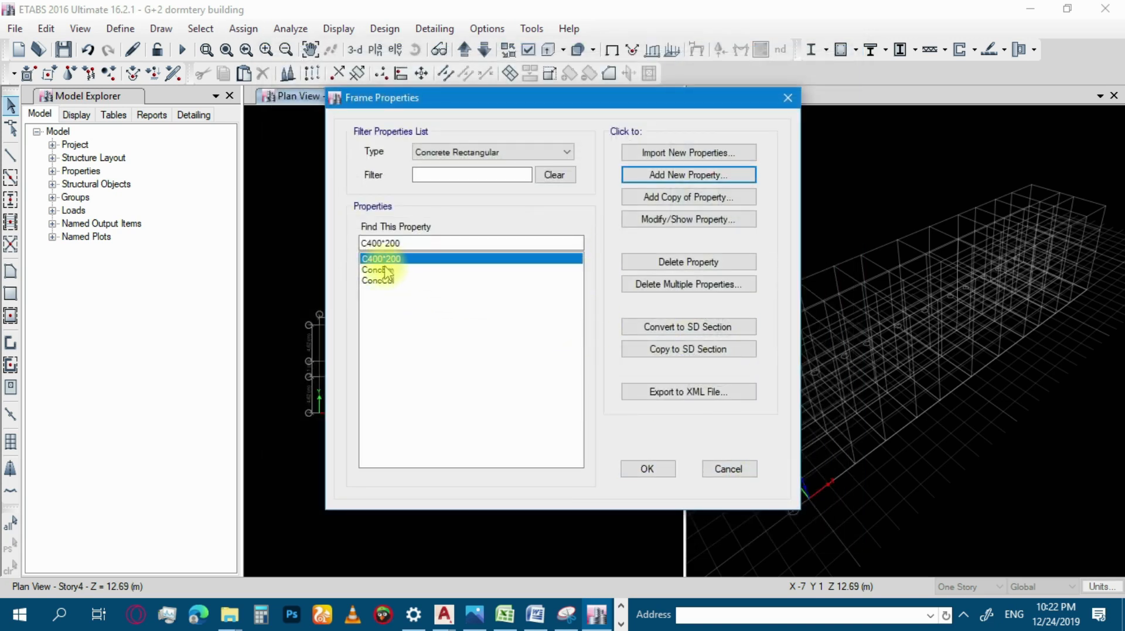
{"action": "left_click", "coordinate": [666, 202]}
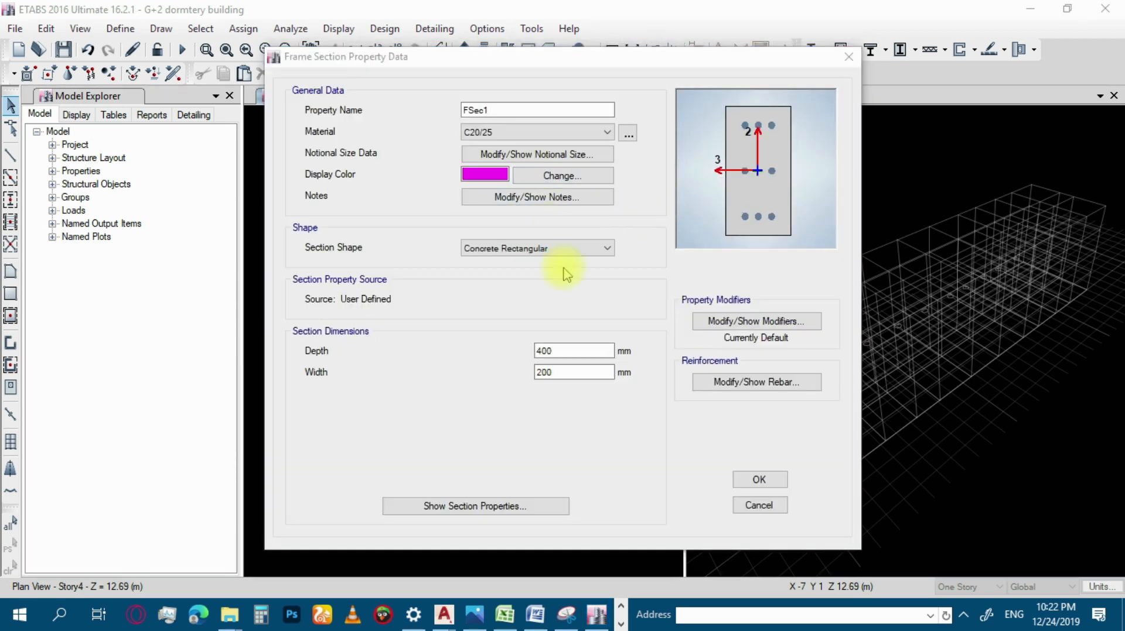
{"action": "double_click", "coordinate": [557, 351]}
{"action": "type", "text": "200"}
{"action": "double_click", "coordinate": [545, 373]}
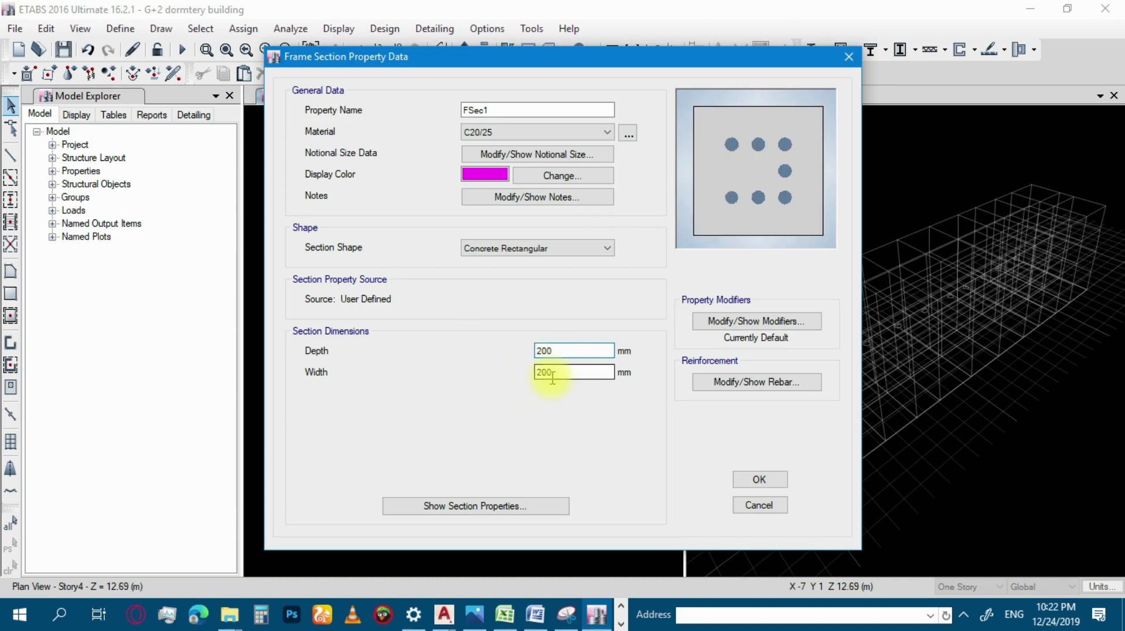
{"action": "type", "text": "4"}
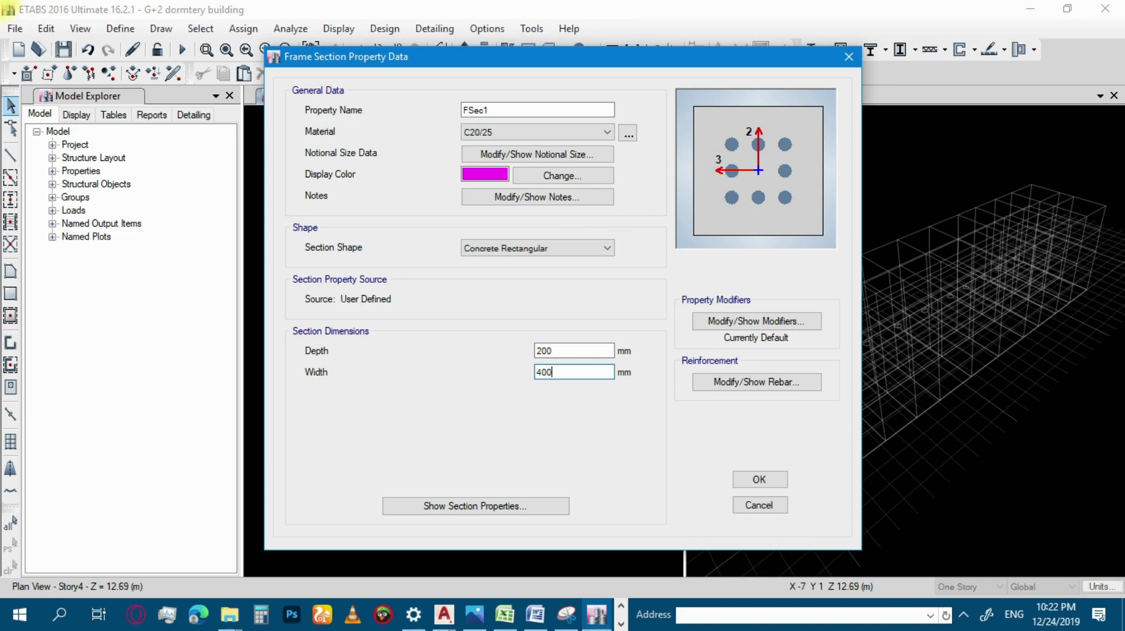
{"action": "left_click", "coordinate": [764, 480]}
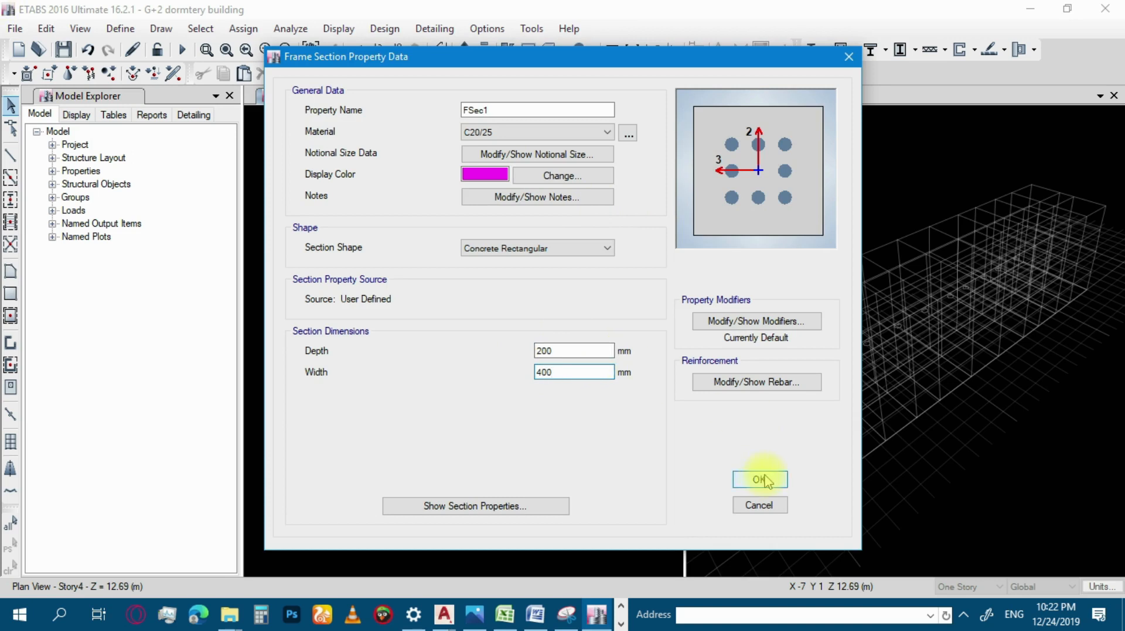
{"action": "left_click", "coordinate": [765, 481]}
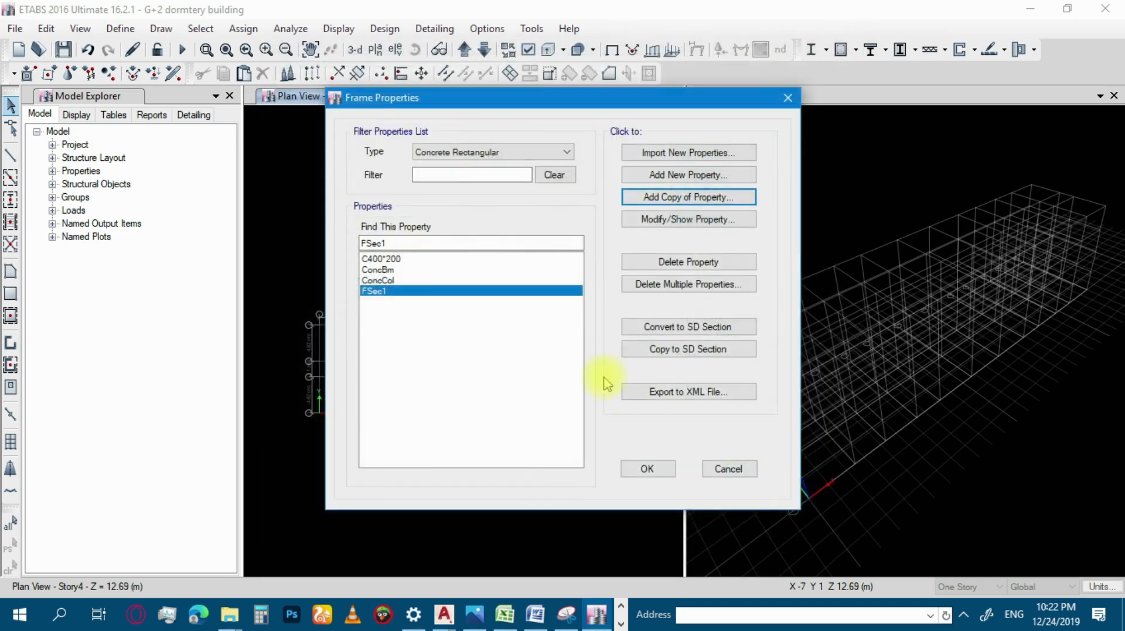
Rename the copied section FSec1 as C200*400.
{"action": "left_click", "coordinate": [680, 218]}
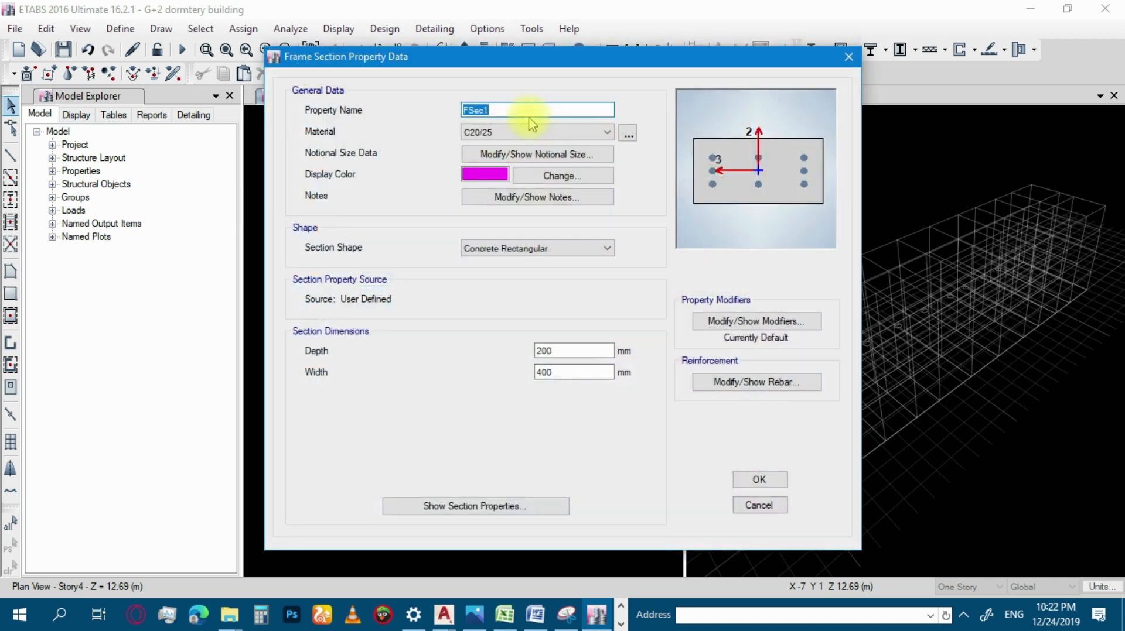
{"action": "type", "text": "C200*400"}
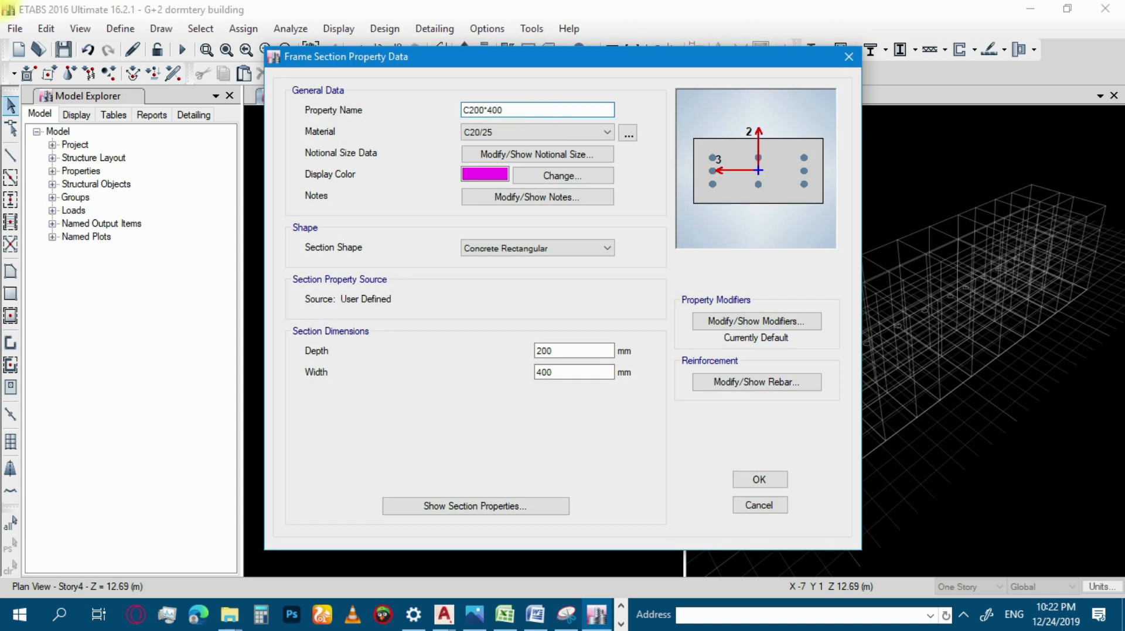
{"action": "left_click", "coordinate": [760, 480]}
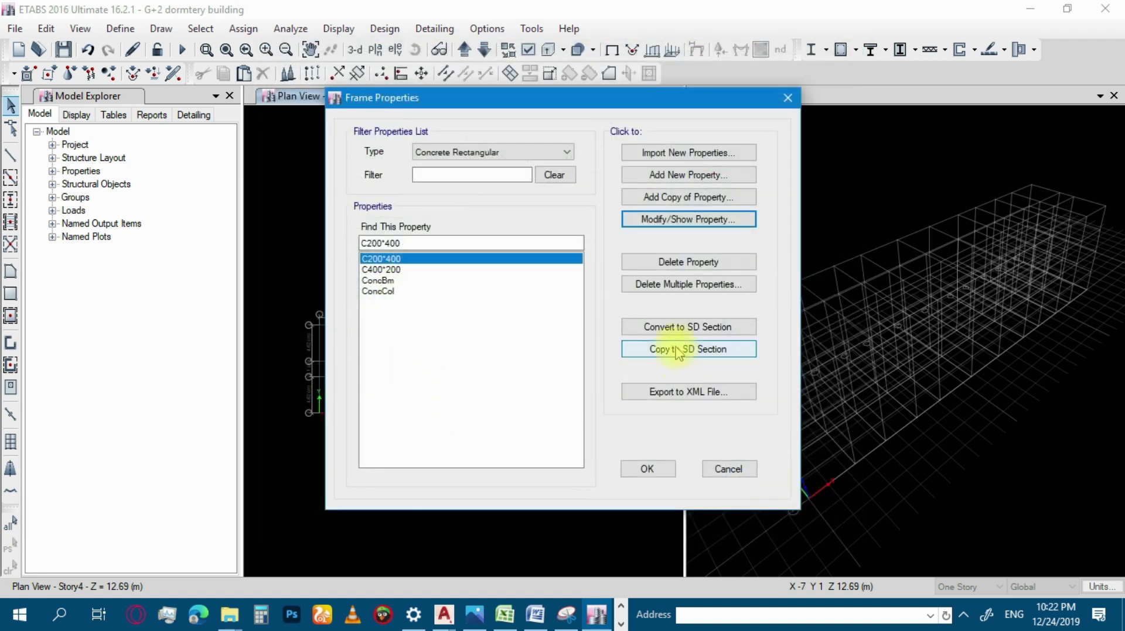
Add a new concrete rectangular frame section and begin its property name with GB.
{"action": "left_click", "coordinate": [685, 176]}
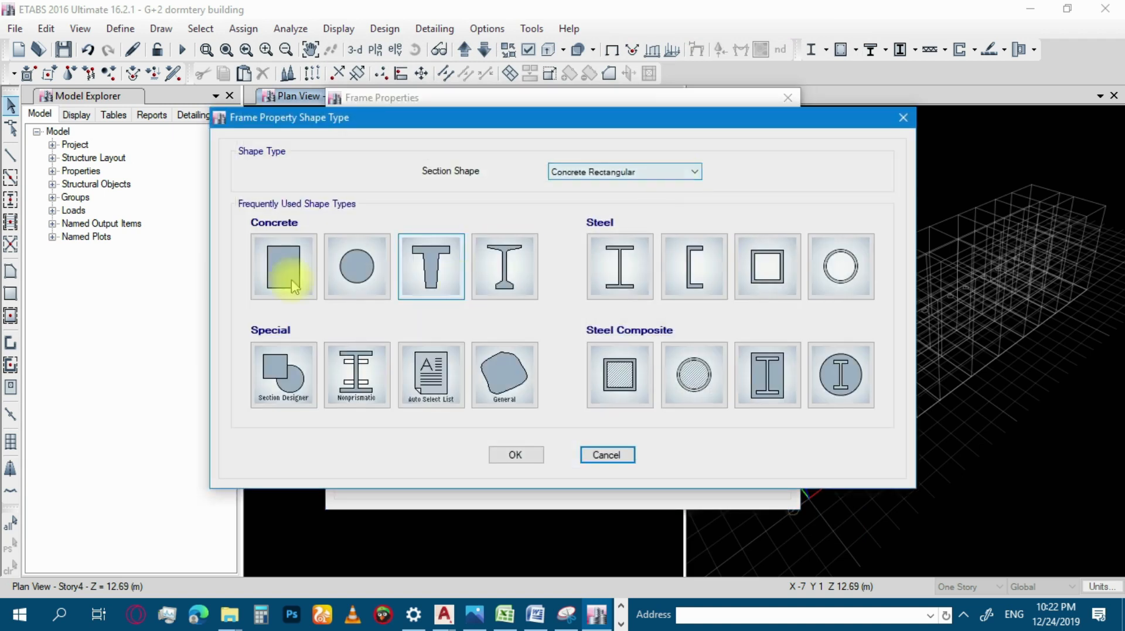
{"action": "left_click", "coordinate": [296, 263]}
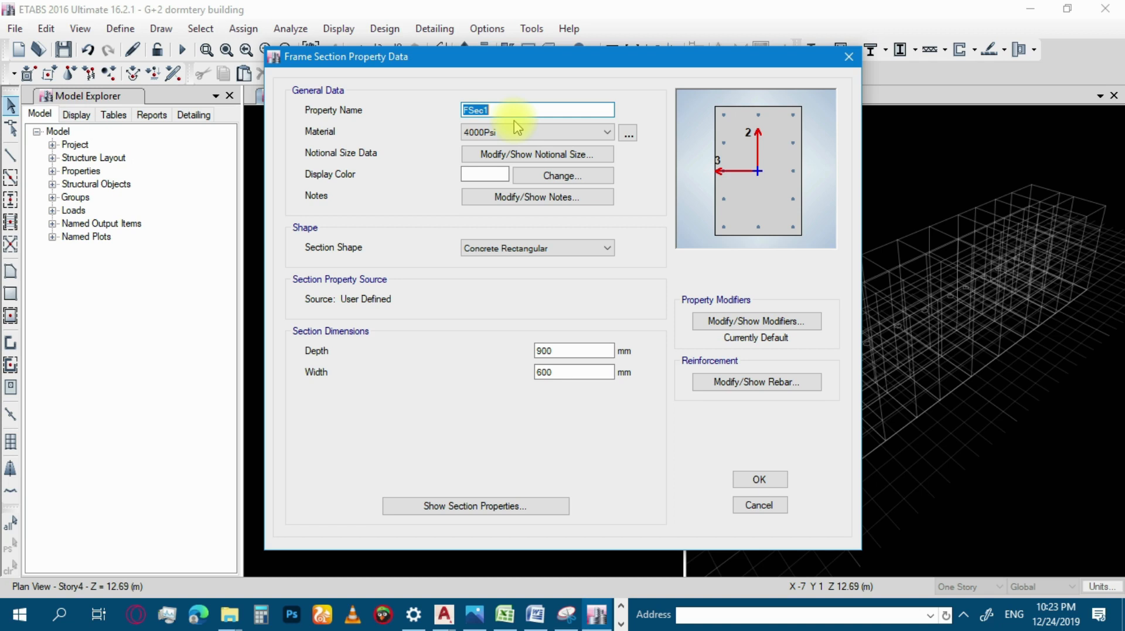
{"action": "type", "text": "GB"}
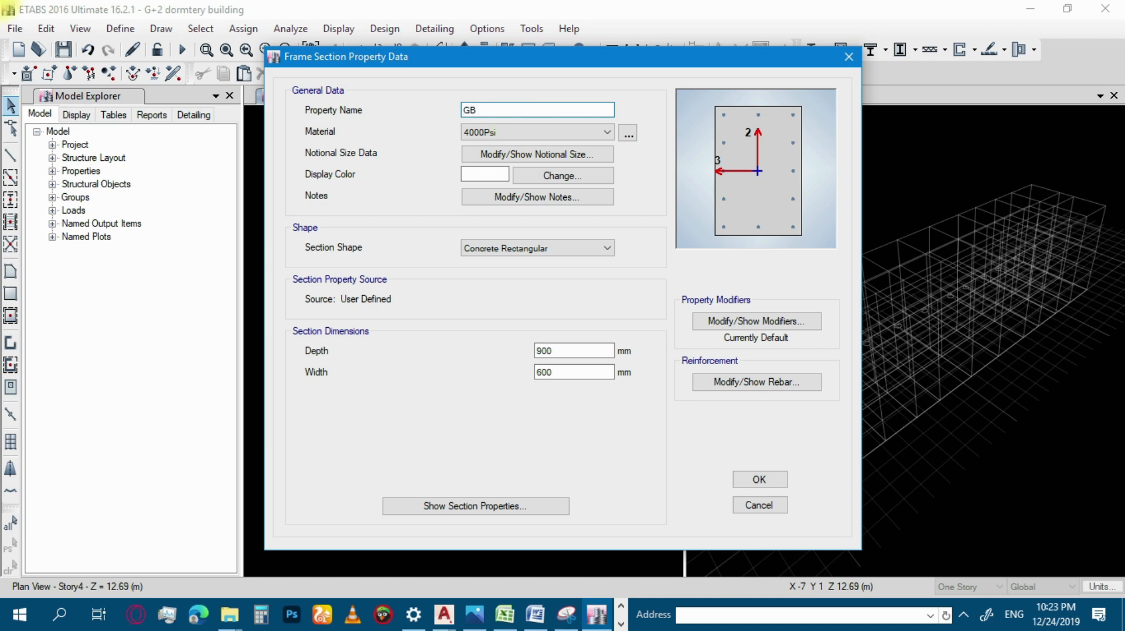
Switch to the Depth determination workbook in Excel and examine the floor panel layout and the slab and beam depth tables.
{"action": "mouse_move", "coordinate": [507, 620]}
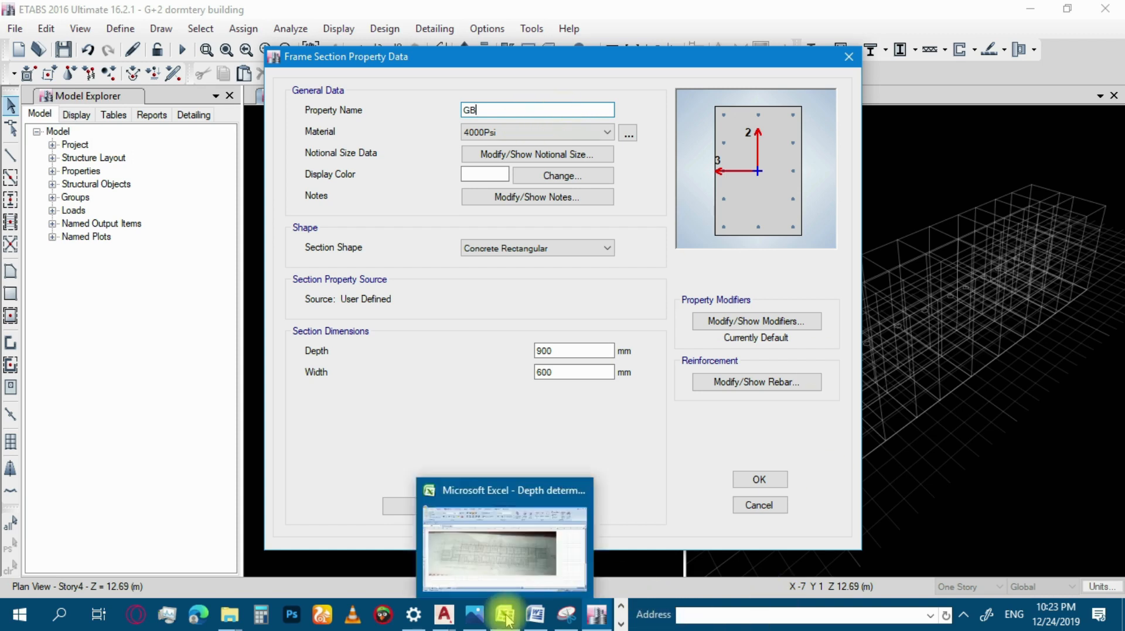
{"action": "left_click", "coordinate": [495, 556]}
{"action": "scroll", "coordinate": [547, 413], "scroll_direction": "up", "scroll_amount": 15}
{"action": "scroll", "coordinate": [552, 405], "scroll_direction": "down", "scroll_amount": 6}
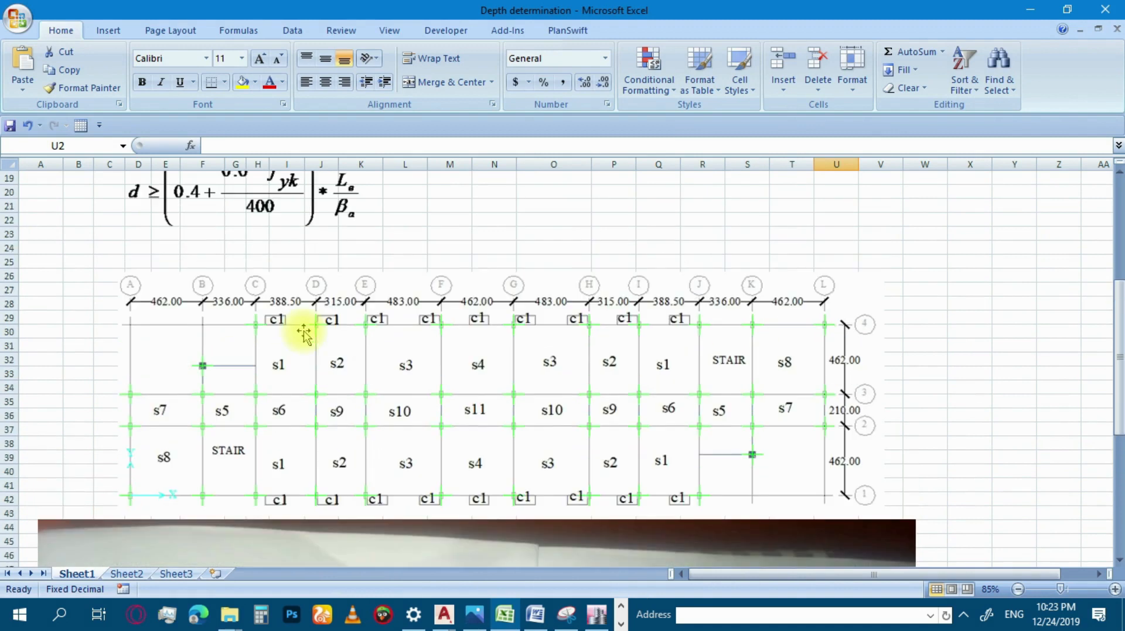
{"action": "scroll", "coordinate": [444, 369], "scroll_direction": "up", "scroll_amount": 5}
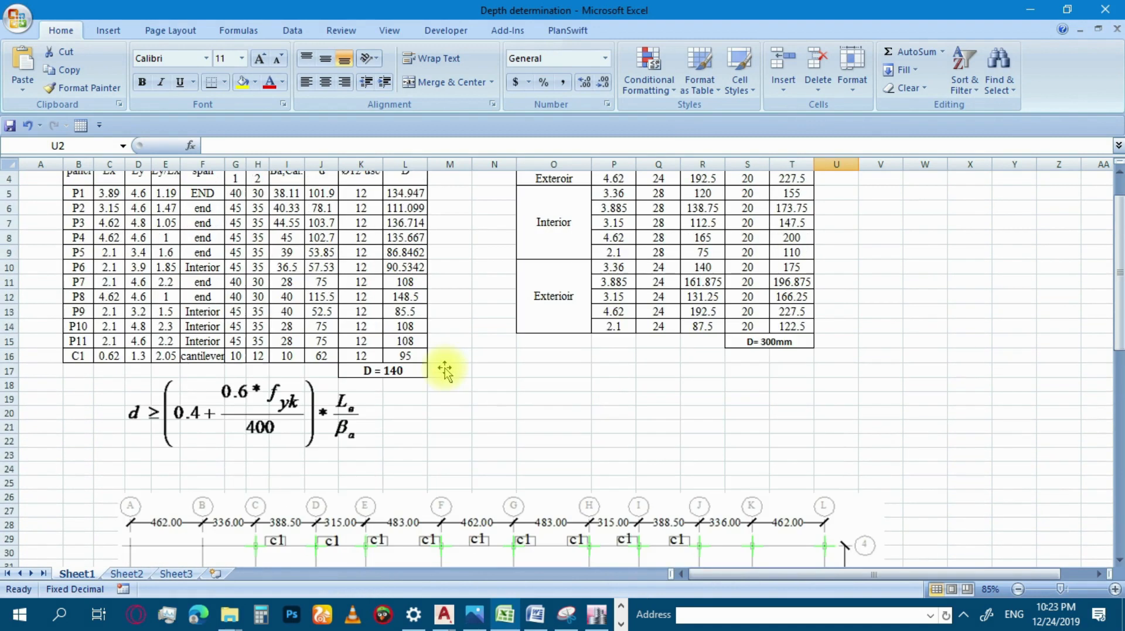
{"action": "scroll", "coordinate": [445, 370], "scroll_direction": "up", "scroll_amount": 1}
{"action": "scroll", "coordinate": [447, 369], "scroll_direction": "down", "scroll_amount": 7}
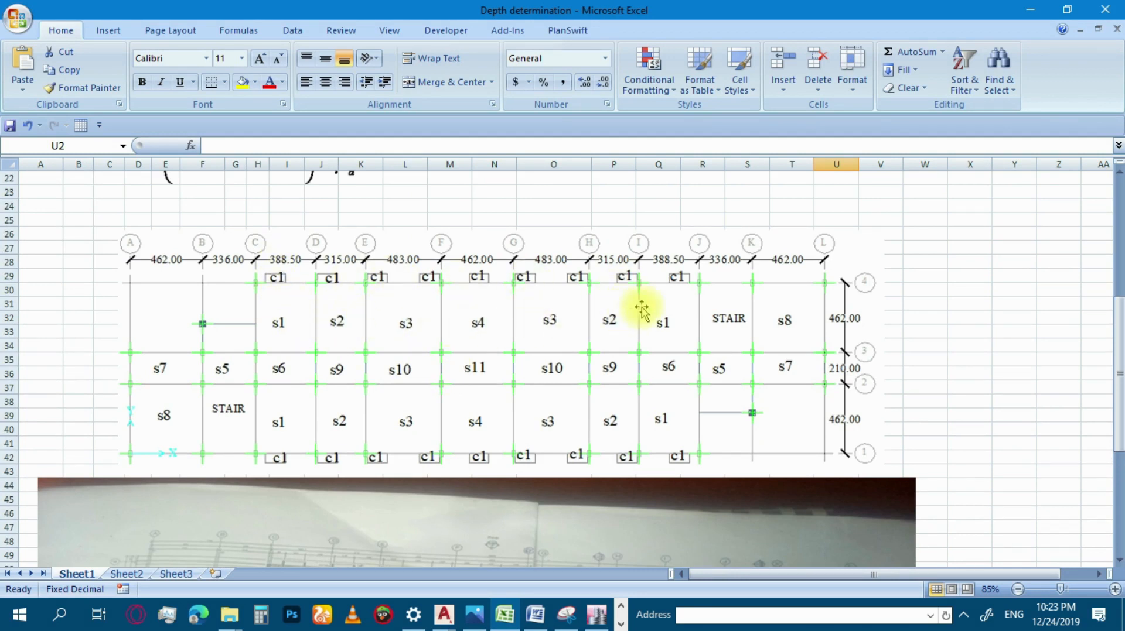
{"action": "scroll", "coordinate": [664, 311], "scroll_direction": "up", "scroll_amount": 3}
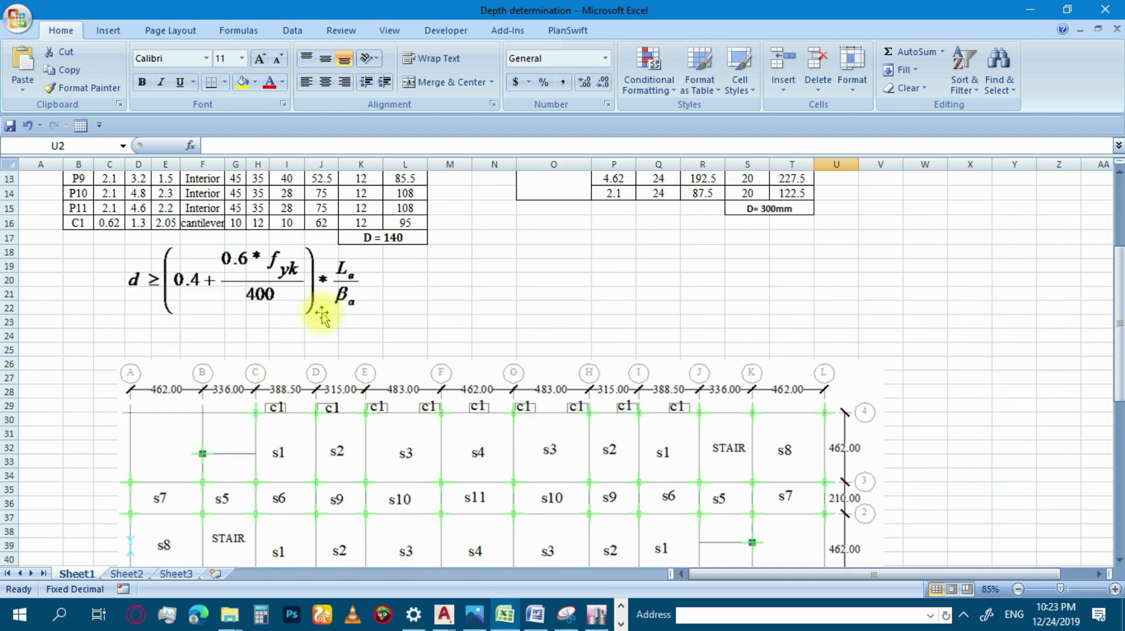
{"action": "scroll", "coordinate": [318, 318], "scroll_direction": "up", "scroll_amount": 4}
Examine the beam depth determination table, checking the d, bar diameter and overall depth D entries and the adopted beam depth.
{"action": "left_click", "coordinate": [706, 206]}
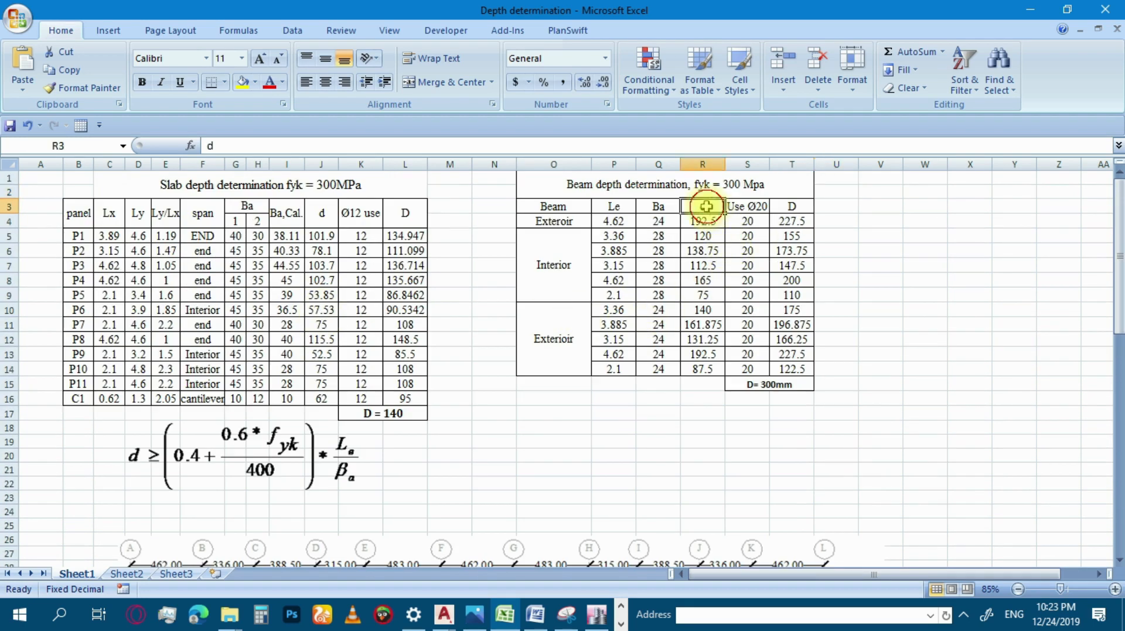
{"action": "left_click", "coordinate": [743, 206]}
{"action": "left_click", "coordinate": [797, 219]}
{"action": "left_click", "coordinate": [791, 251]}
{"action": "left_click", "coordinate": [790, 324]}
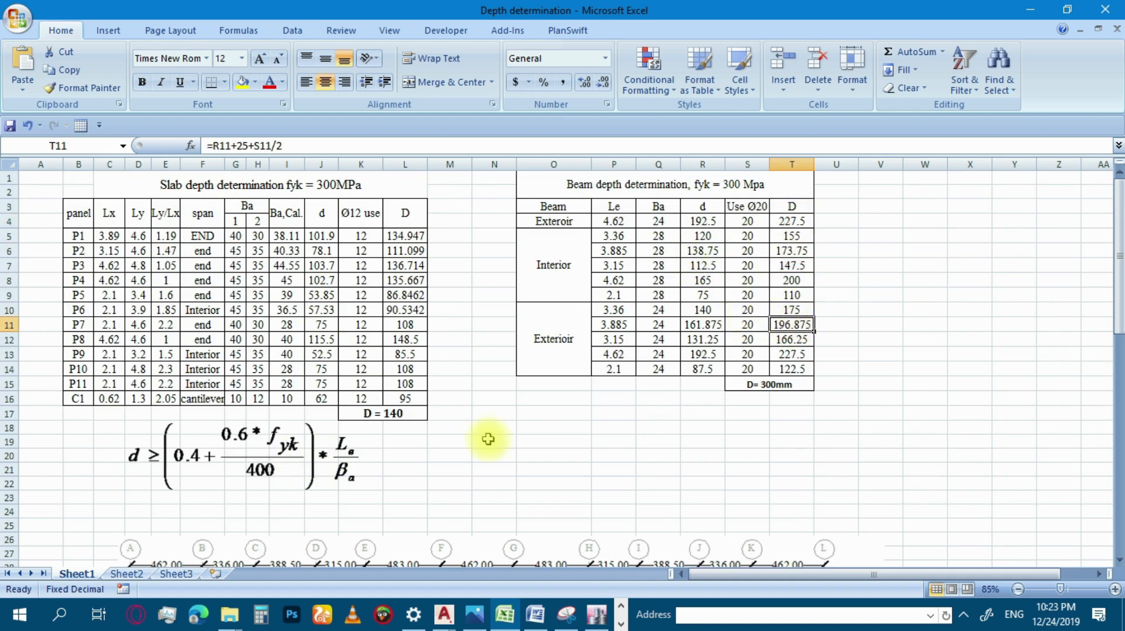
{"action": "left_click", "coordinate": [797, 387]}
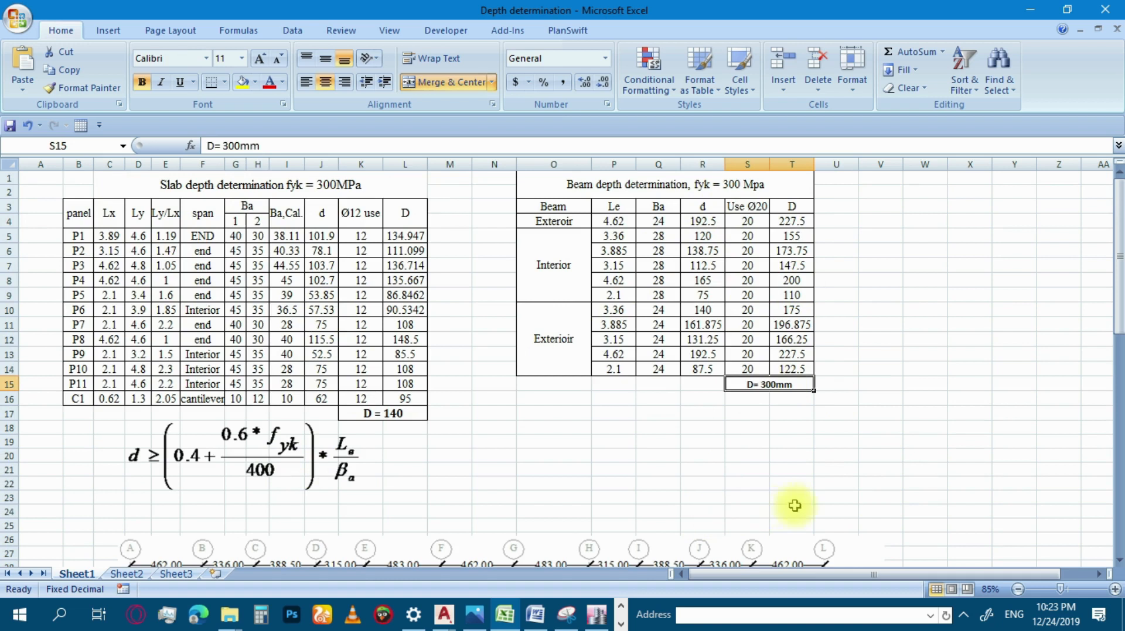
{"action": "left_click", "coordinate": [793, 355]}
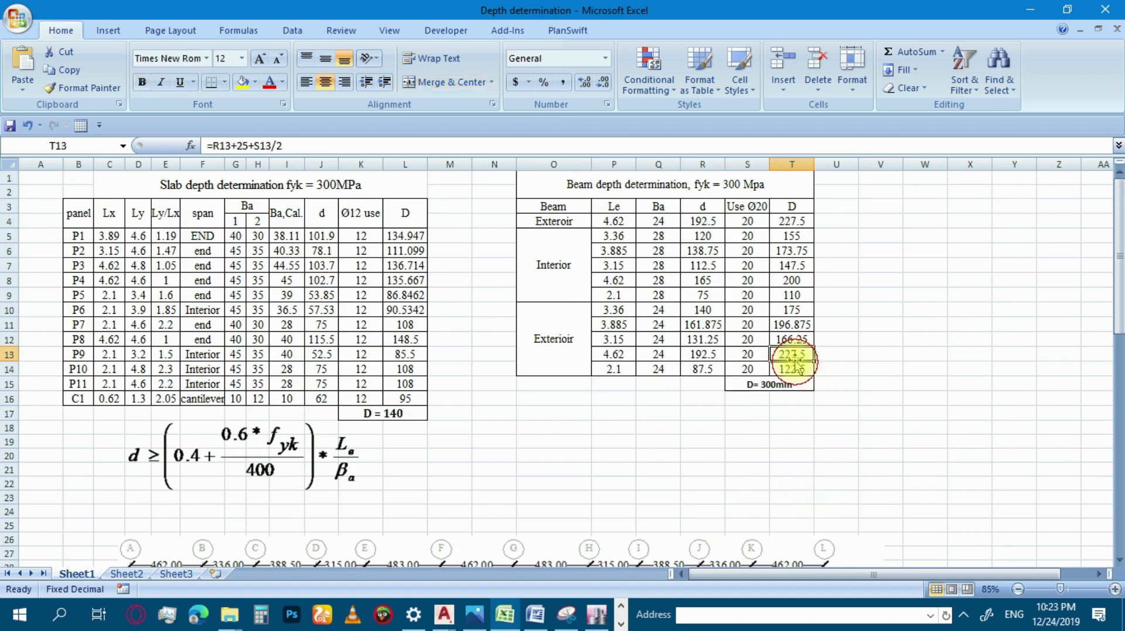
{"action": "left_click", "coordinate": [801, 208]}
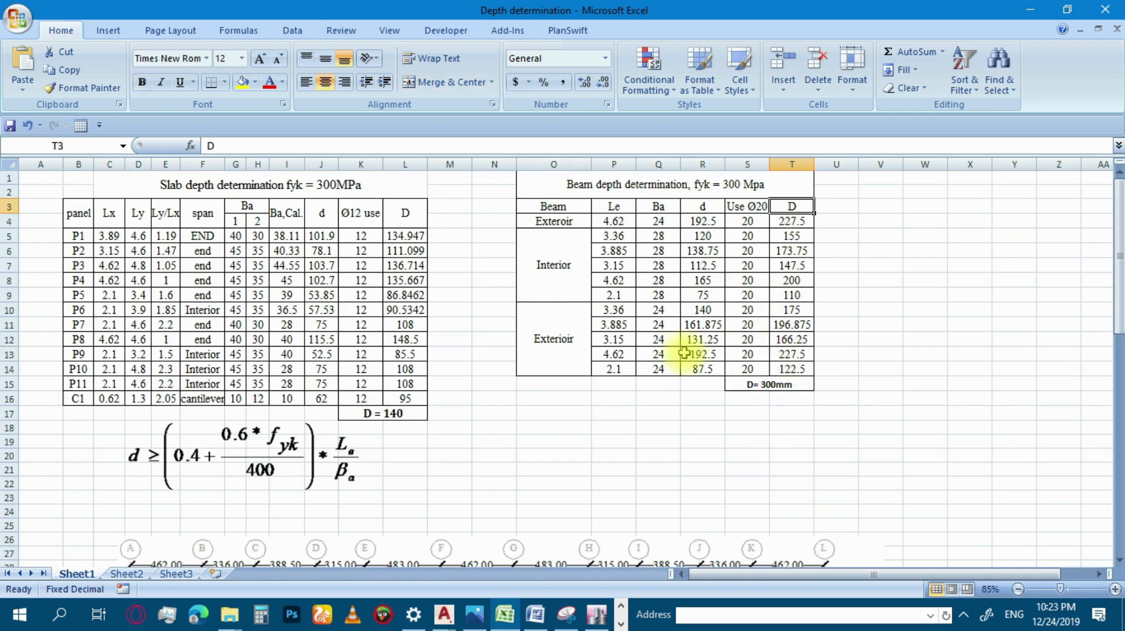
{"action": "left_click", "coordinate": [792, 339]}
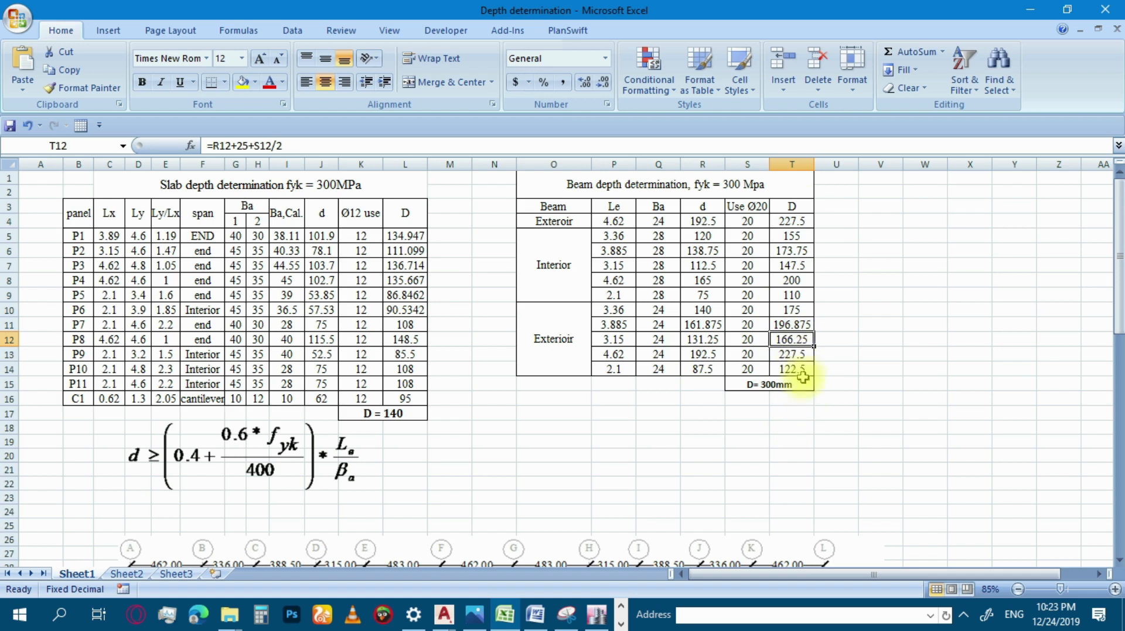
{"action": "left_click", "coordinate": [774, 386]}
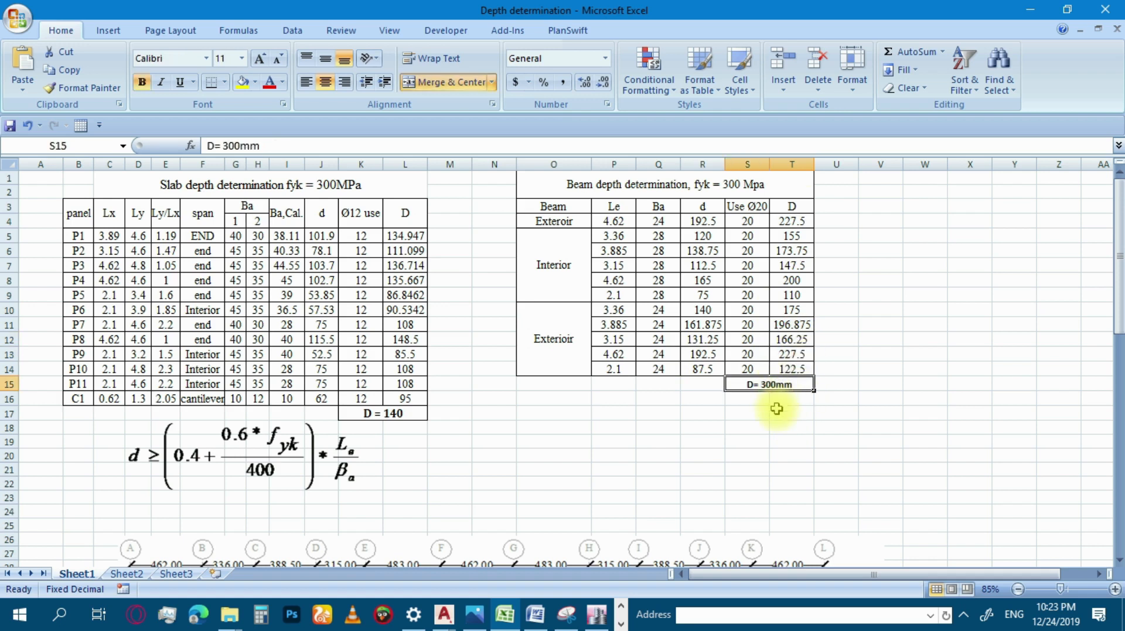
{"action": "scroll", "coordinate": [721, 391], "scroll_direction": "down", "scroll_amount": 4}
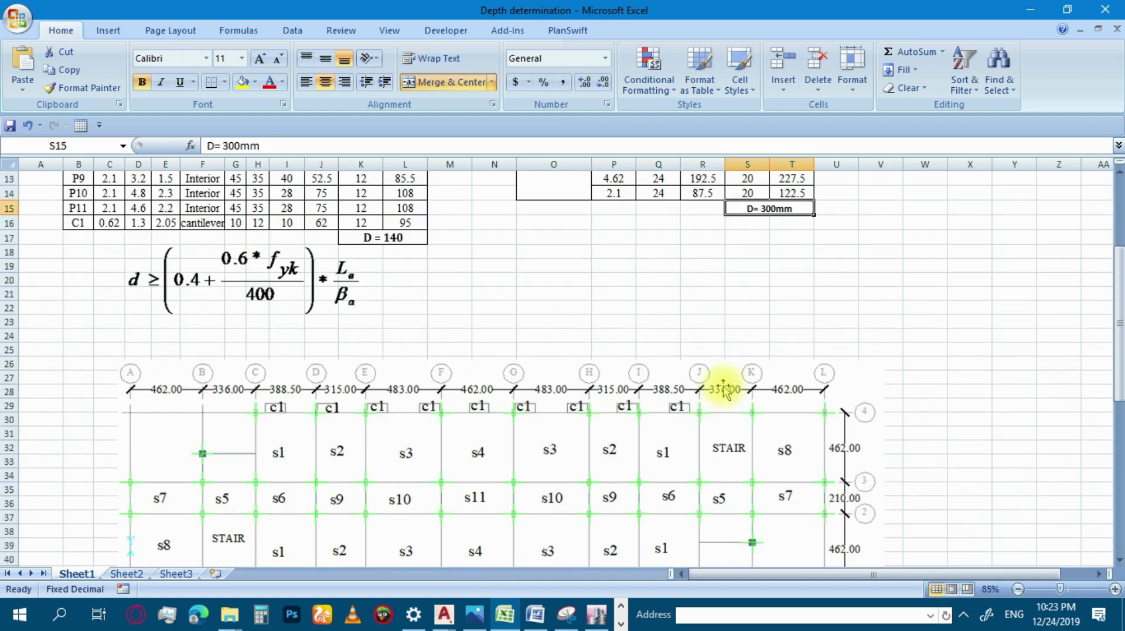
{"action": "left_click", "coordinate": [733, 280]}
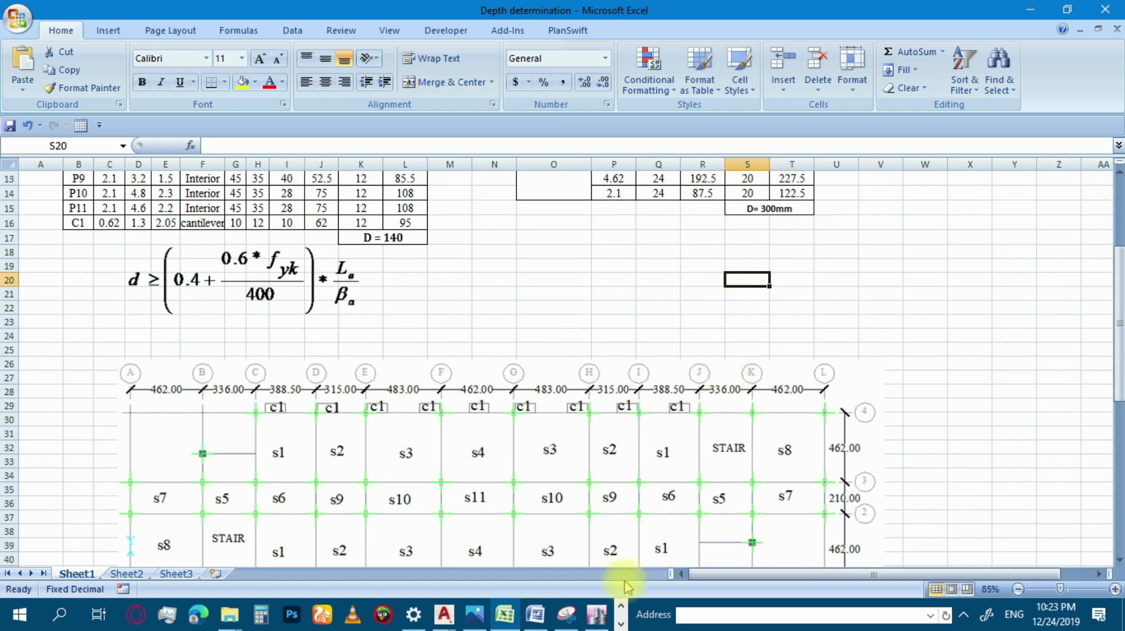
Return to ETABS, complete the property name as GB300*200 and assign material C20/25 to the section.
{"action": "left_click", "coordinate": [597, 614]}
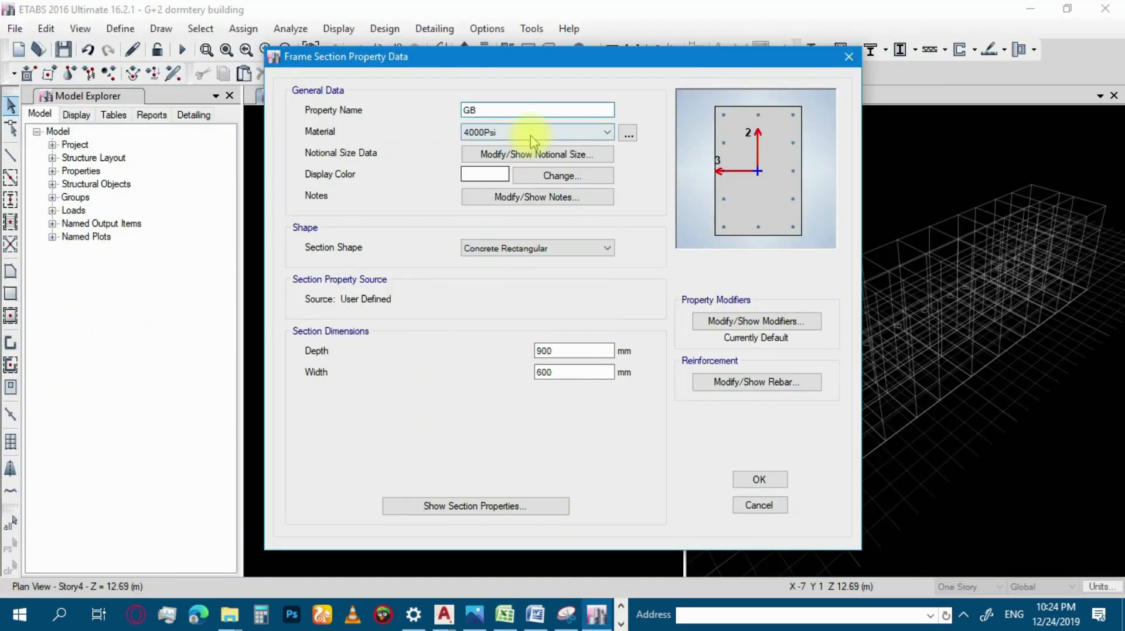
{"action": "type", "text": "300*200"}
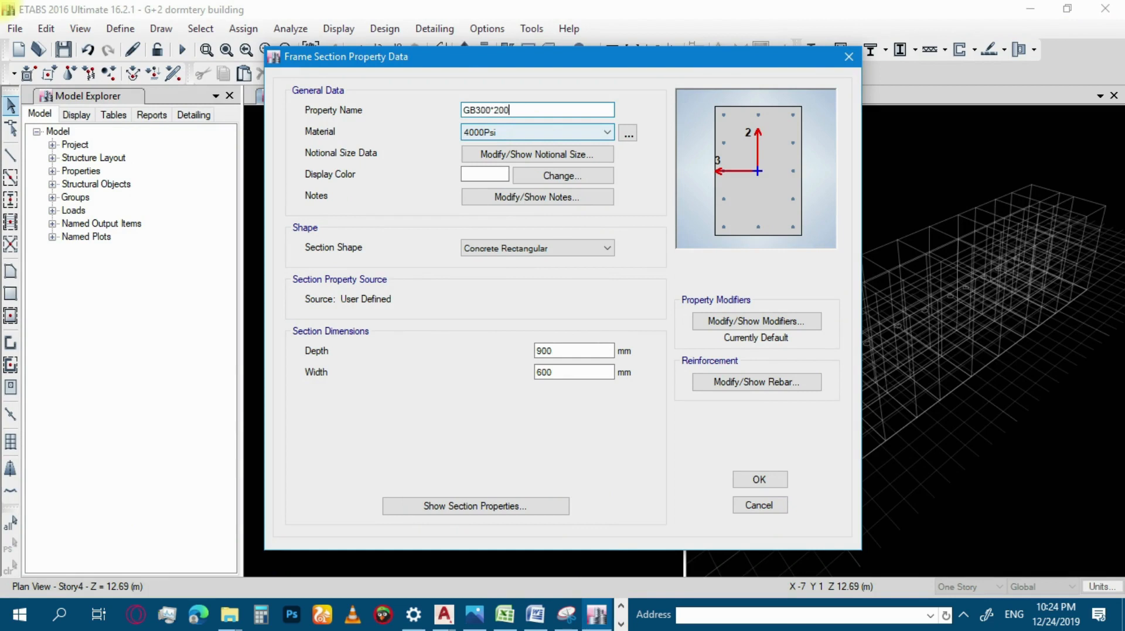
{"action": "left_click", "coordinate": [509, 132]}
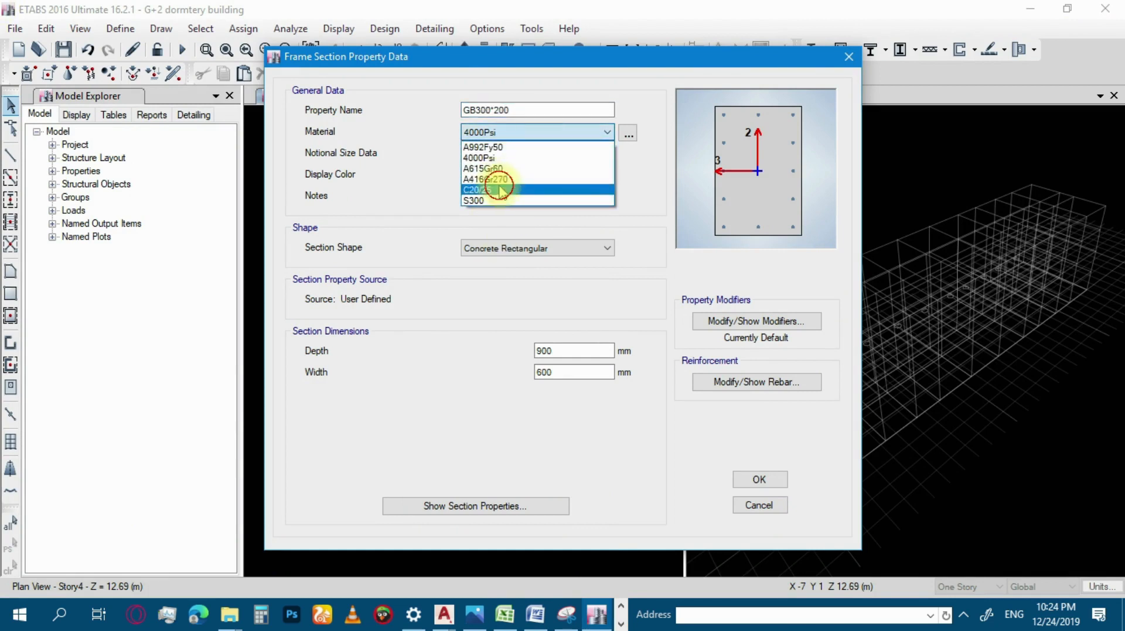
{"action": "left_click", "coordinate": [499, 191]}
Set the GB300*200 section's depth to 300 mm and width to 200 mm.
{"action": "double_click", "coordinate": [563, 351]}
{"action": "type", "text": "300"}
{"action": "key", "text": "Tab"}
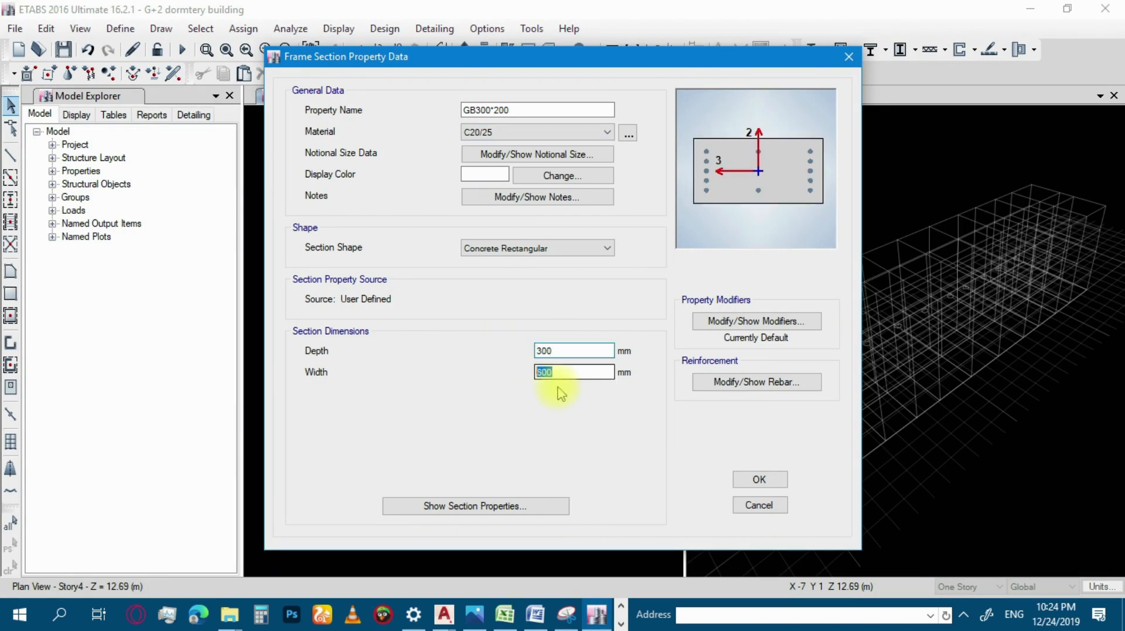
{"action": "type", "text": "200"}
In the section's reinforcement data, assign S300 to the longitudinal and confinement bars and choose M3 Design Only (Beam).
{"action": "left_click", "coordinate": [739, 384]}
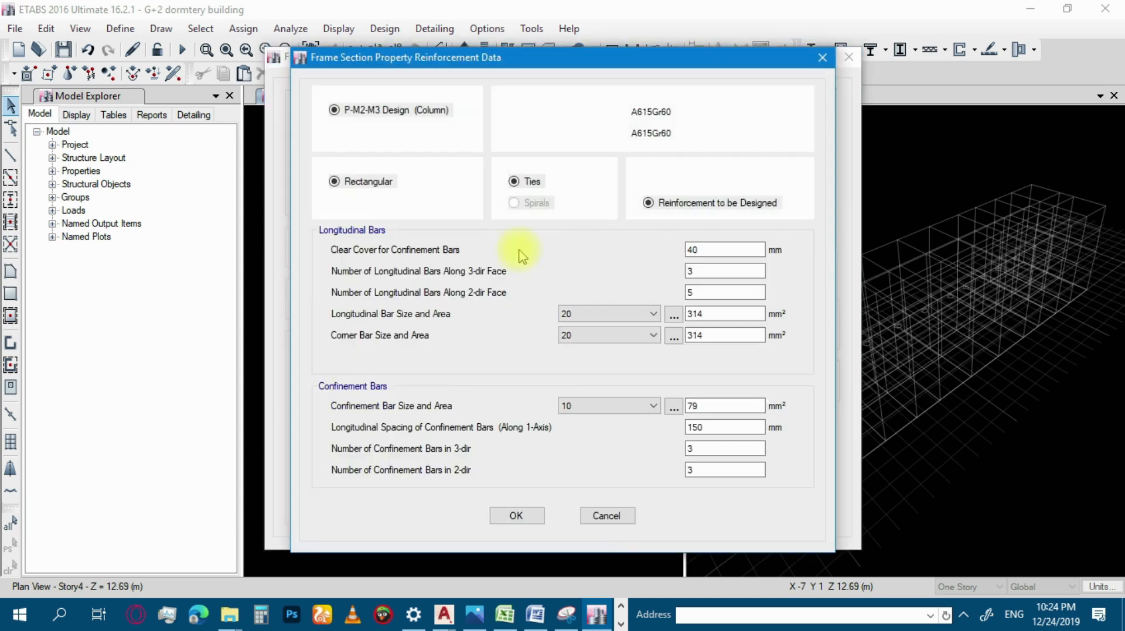
{"action": "left_click", "coordinate": [674, 111]}
{"action": "left_click", "coordinate": [676, 138]}
{"action": "left_click", "coordinate": [675, 134]}
{"action": "left_click", "coordinate": [656, 155]}
{"action": "left_click", "coordinate": [357, 131]}
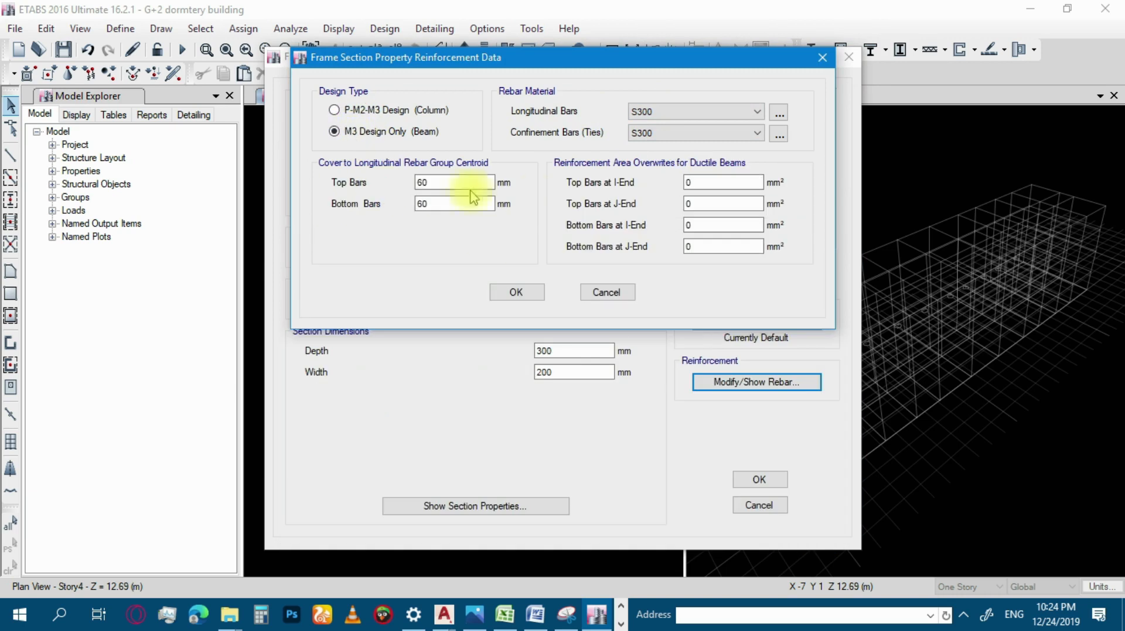
Set the cover to the longitudinal rebar group centroid to 41 mm for top and bottom bars, and accept the reinforcement data.
{"action": "double_click", "coordinate": [440, 183]}
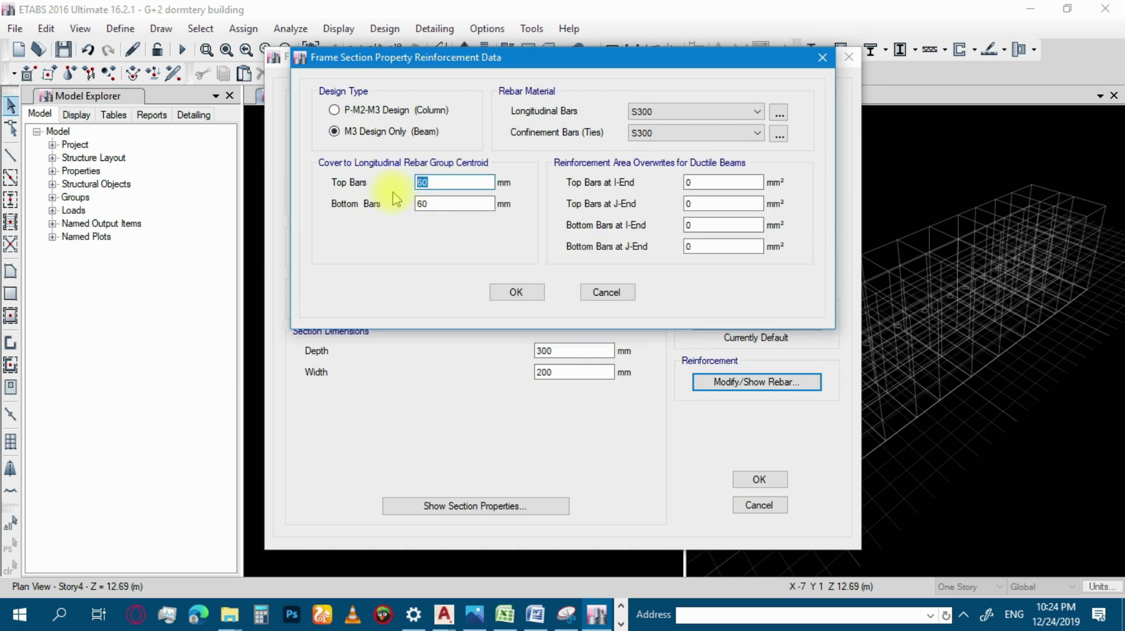
{"action": "type", "text": "25+8+8"}
{"action": "key", "text": "Return"}
{"action": "double_click", "coordinate": [423, 204]}
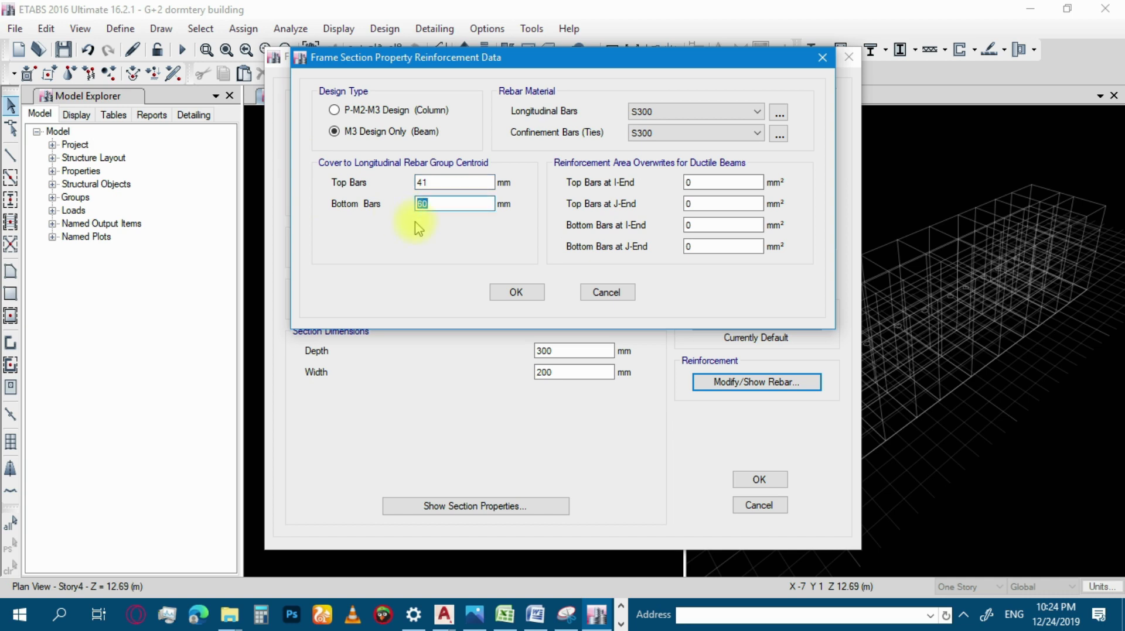
{"action": "type", "text": "41"}
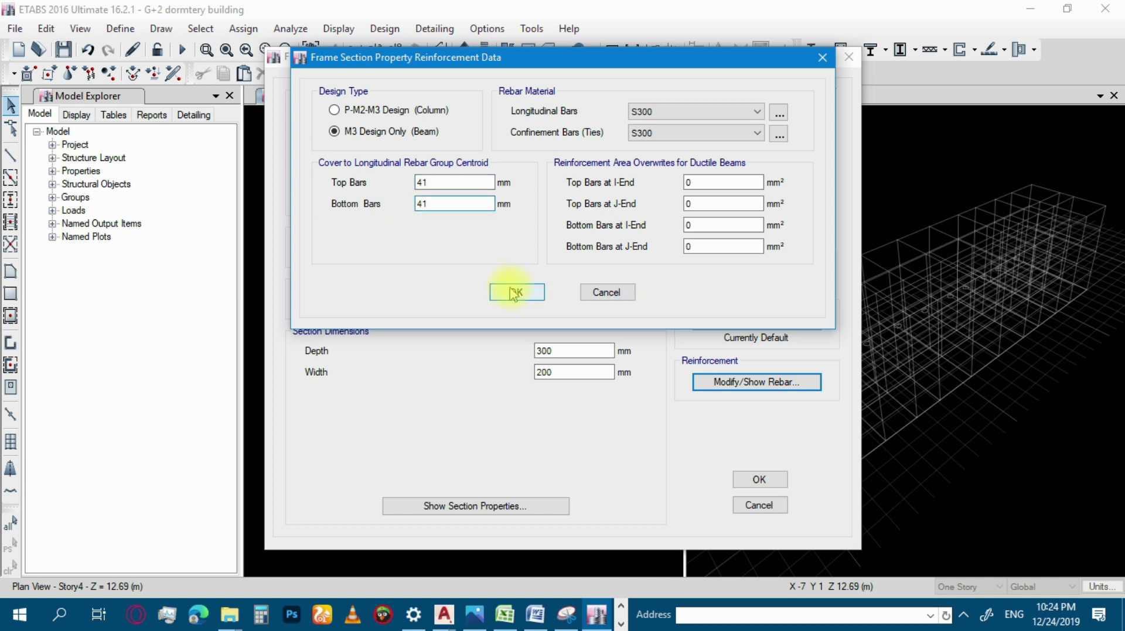
{"action": "left_click", "coordinate": [518, 293]}
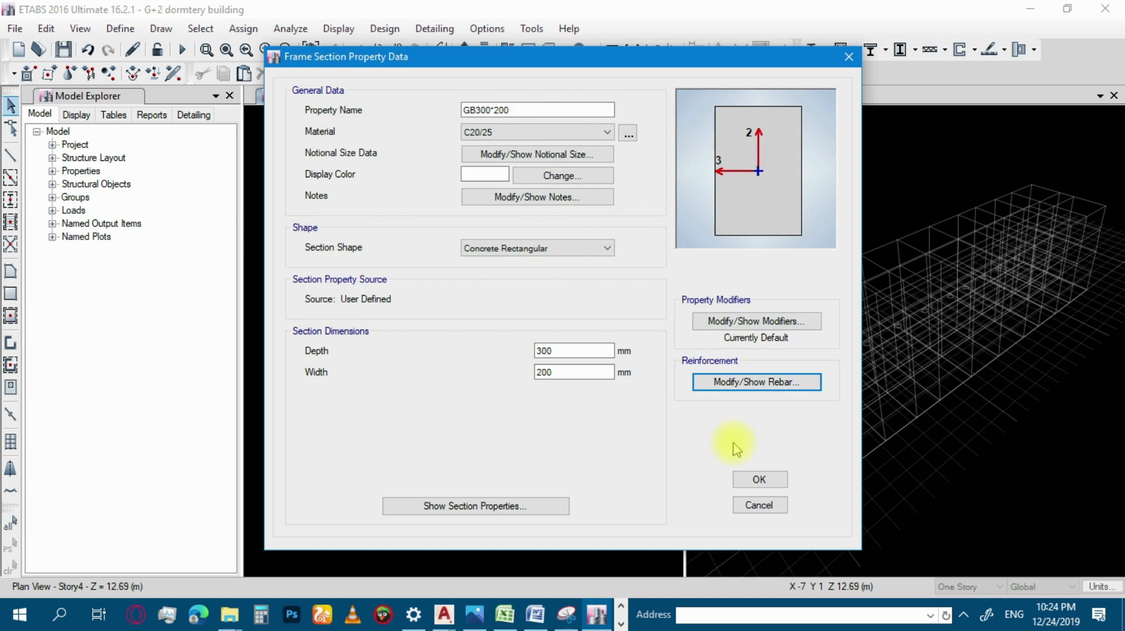
Review the section's property/stiffness modification factors, accept them, and save the GB300*200 section.
{"action": "left_click", "coordinate": [737, 321]}
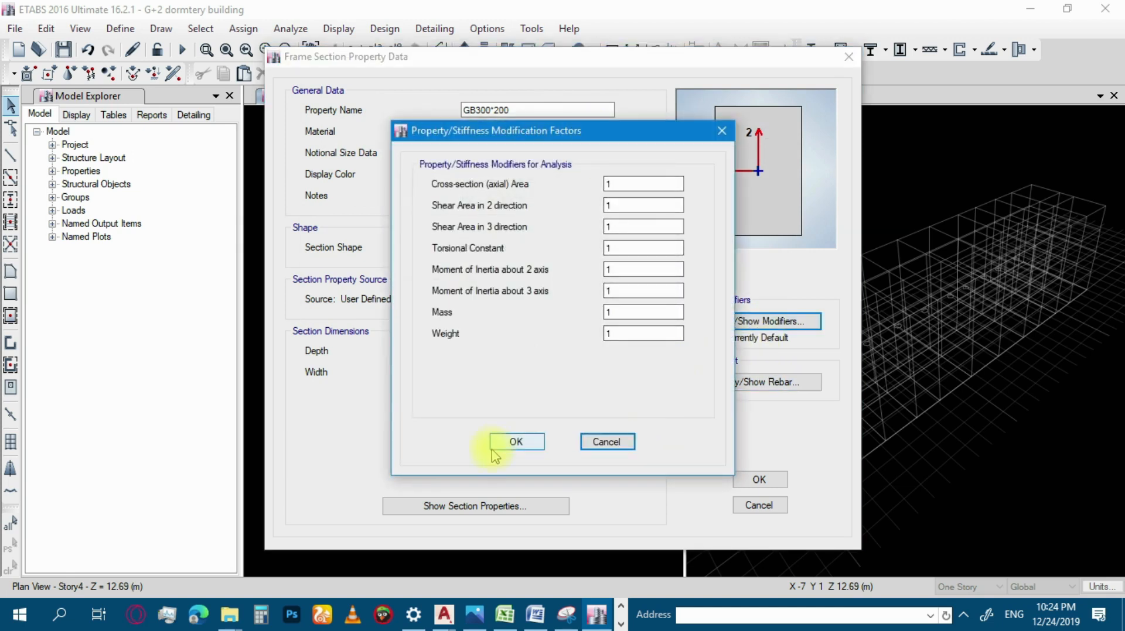
{"action": "left_click", "coordinate": [515, 443]}
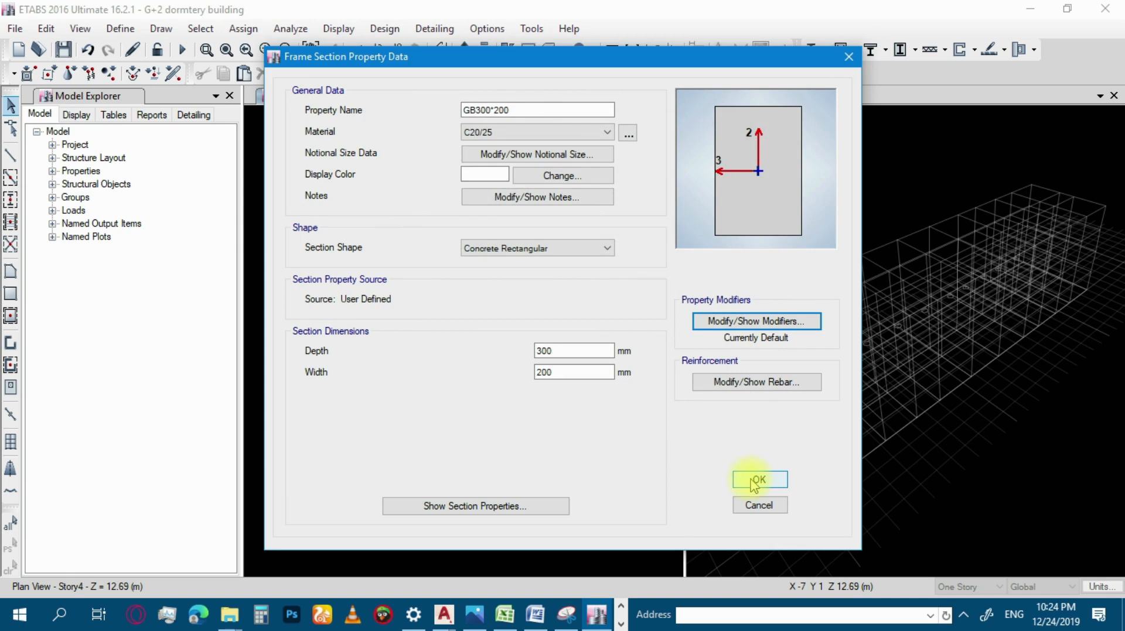
{"action": "left_click", "coordinate": [754, 480]}
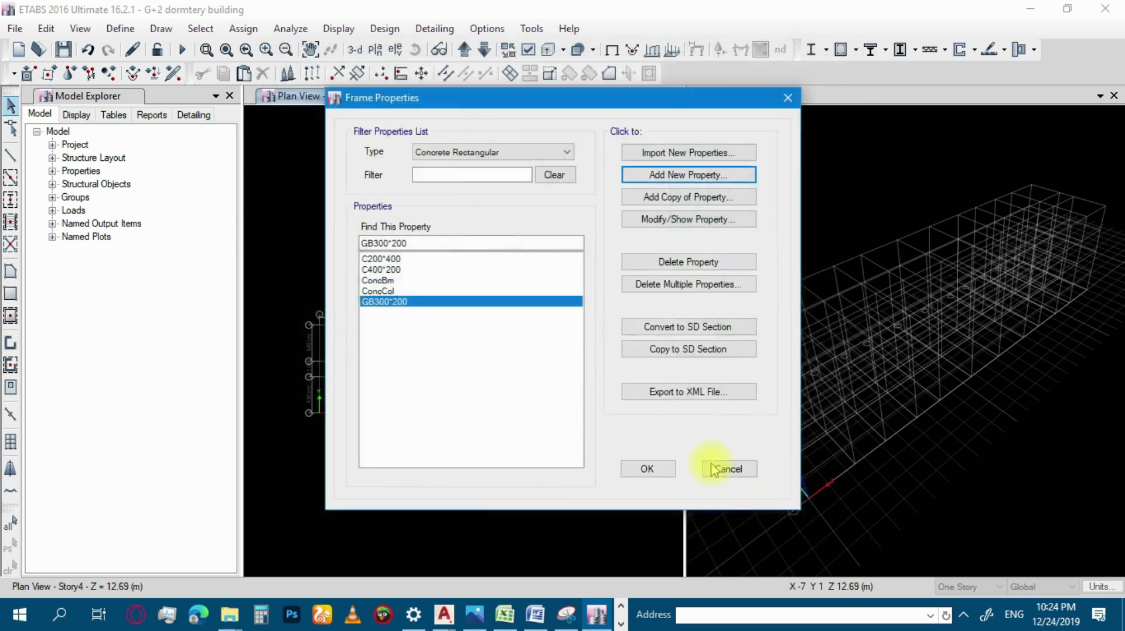
Add a copy of the GB300*200 section and name it GB350*200.
{"action": "left_click", "coordinate": [671, 199]}
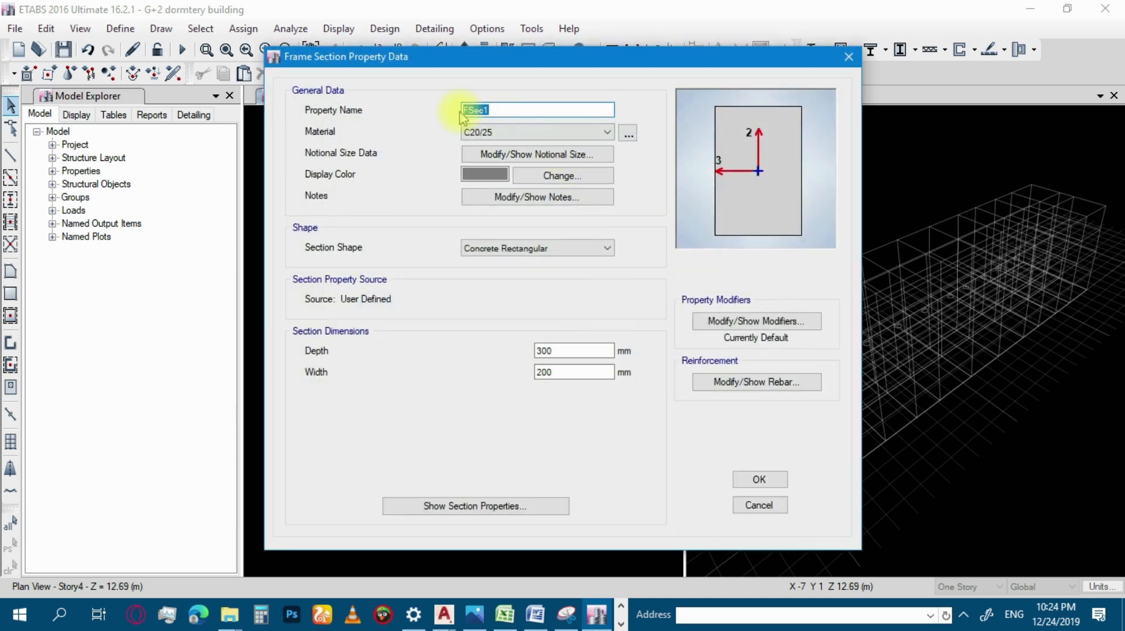
{"action": "type", "text": "35"}
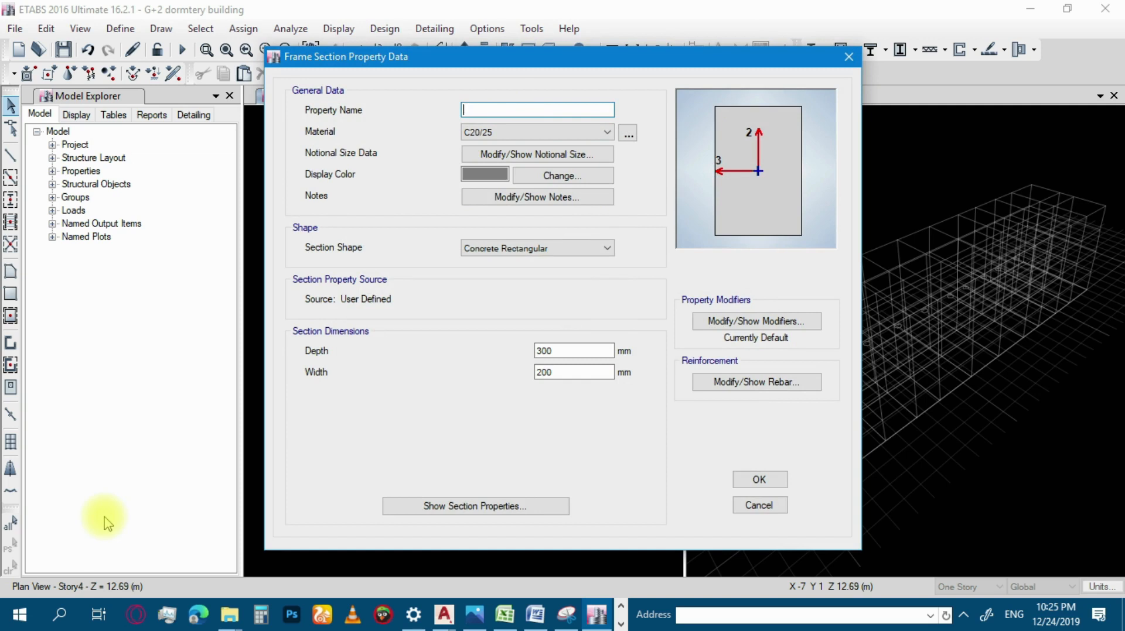
{"action": "type", "text": "GB"}
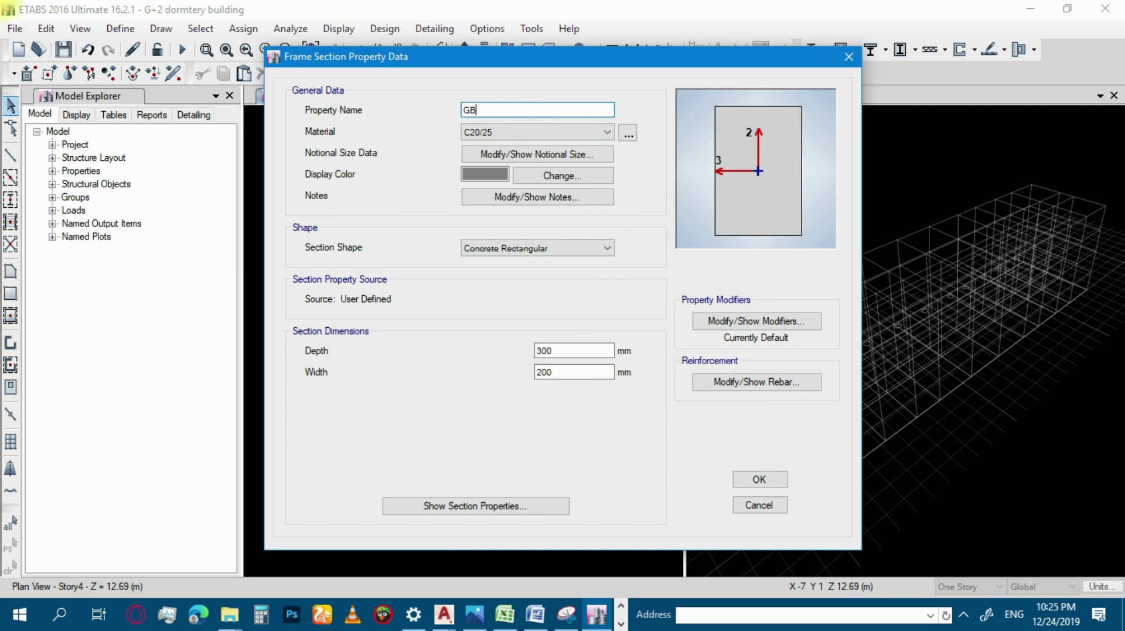
{"action": "type", "text": "350*"}
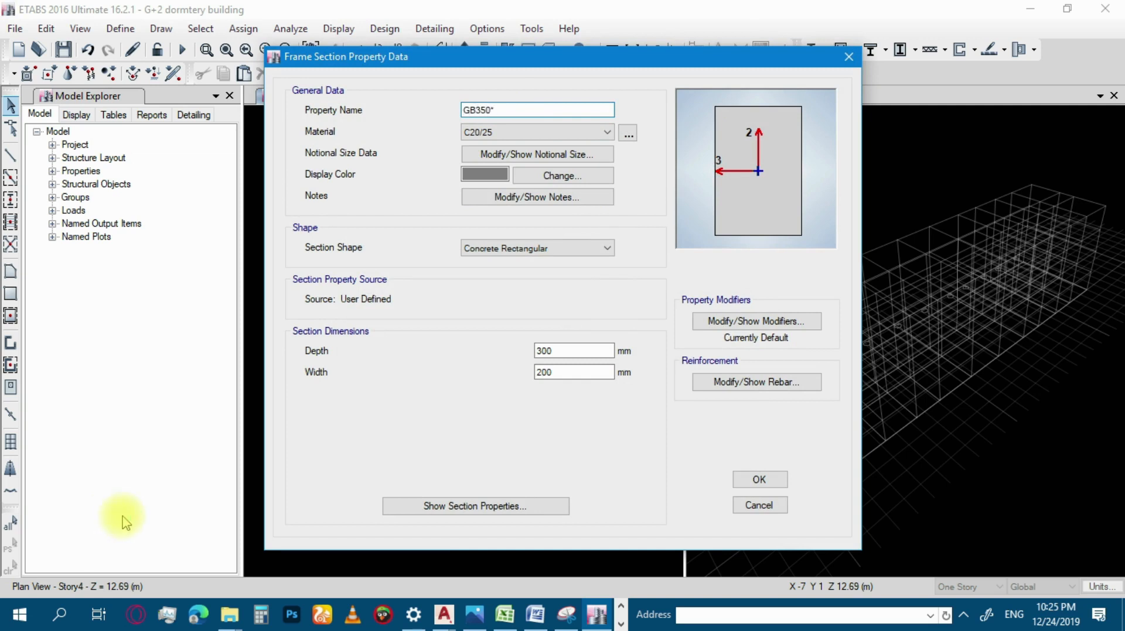
{"action": "type", "text": "200"}
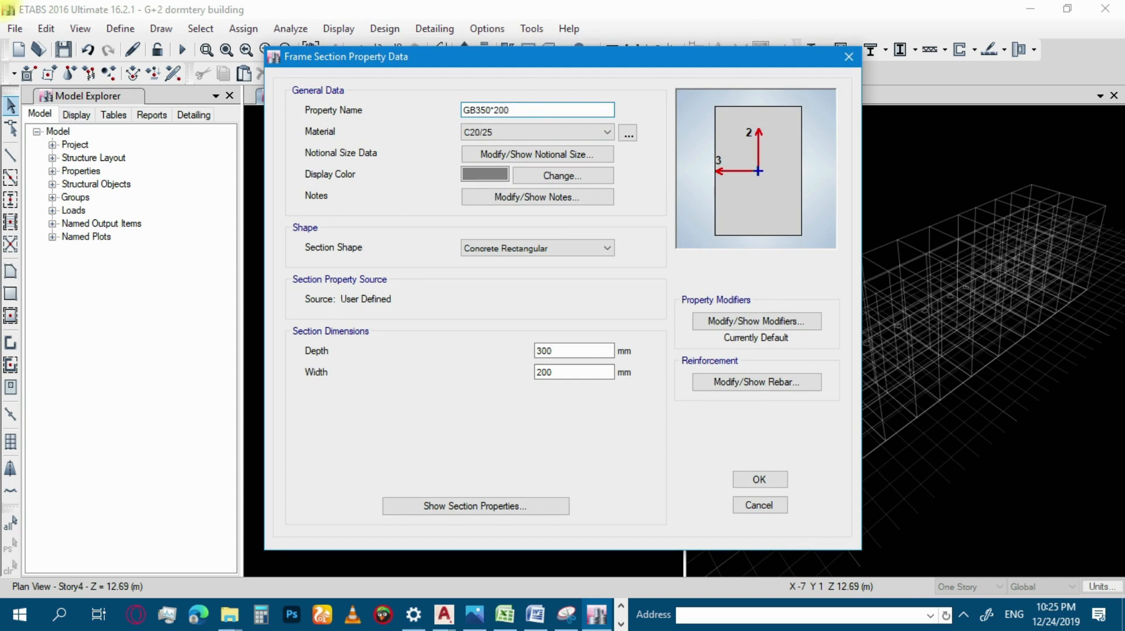
Set the depth of the GB350*200 section to 350 mm and save the section.
{"action": "left_click", "coordinate": [544, 351]}
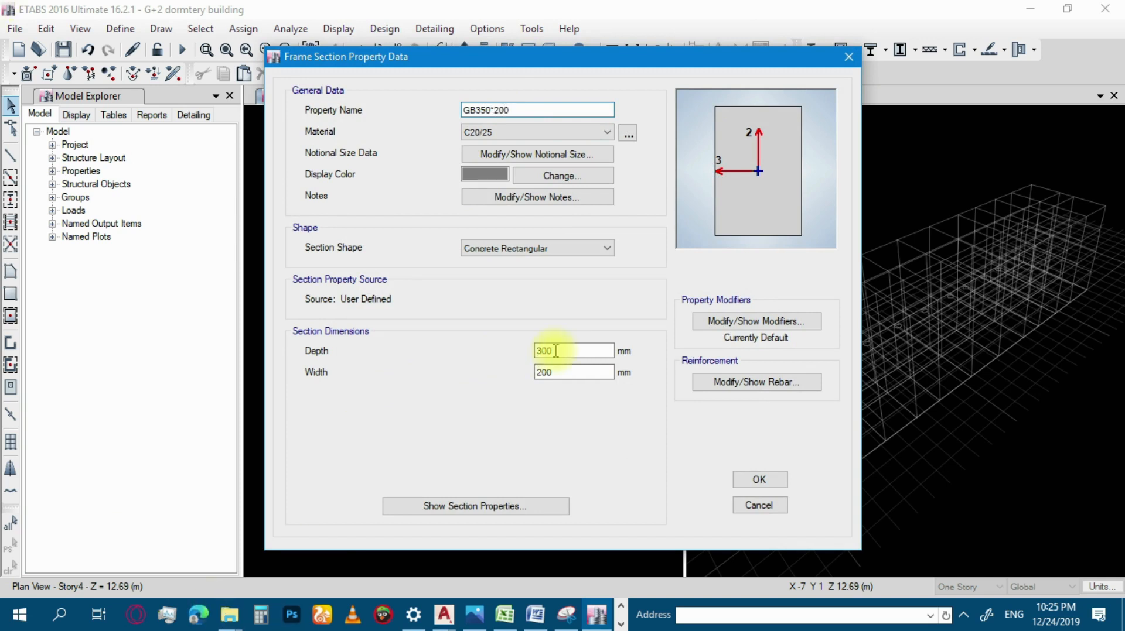
{"action": "key", "text": "BackSpace"}
{"action": "type", "text": "5"}
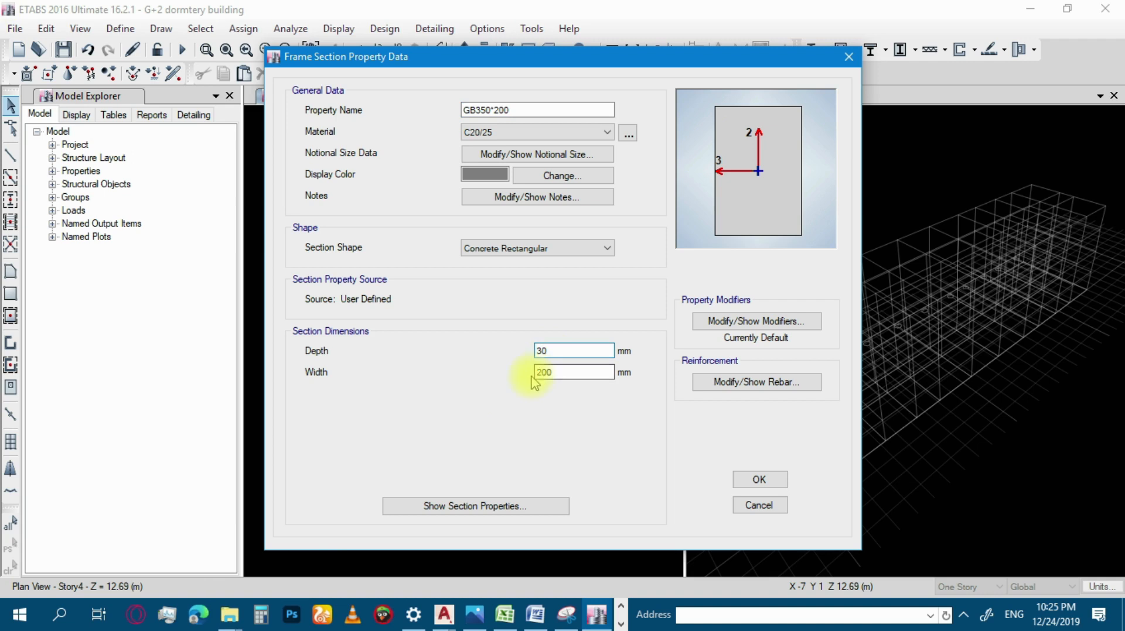
{"action": "left_click", "coordinate": [761, 480]}
Add a copy of the GB350*200 section named TB300*200 with a depth of 300 mm, and save it.
{"action": "left_click", "coordinate": [697, 202]}
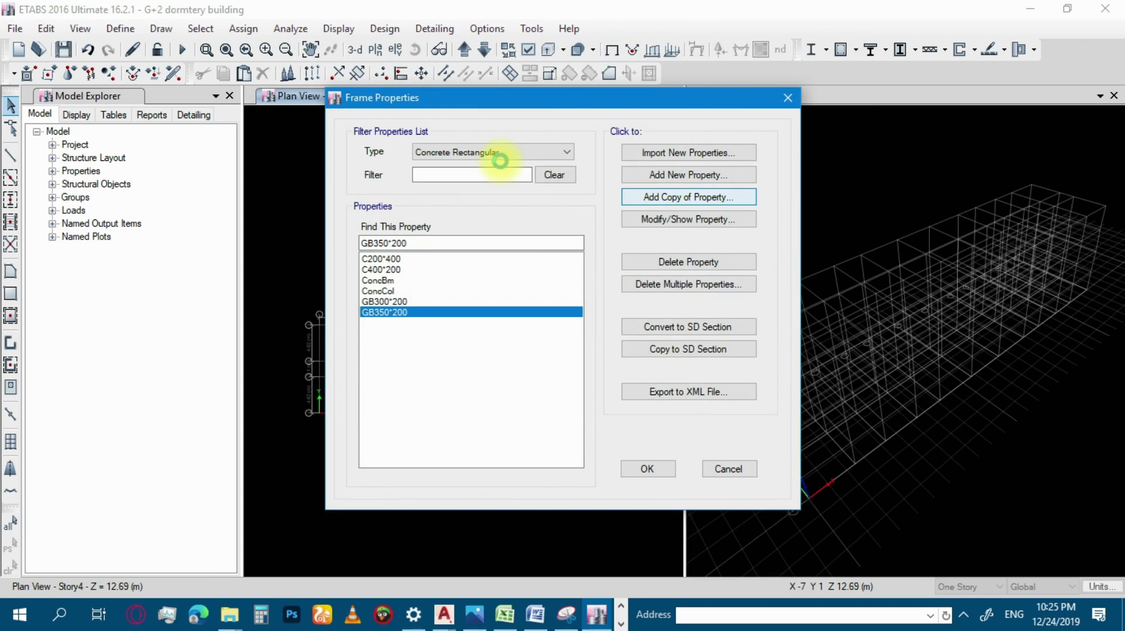
{"action": "type", "text": "TB 300*200"}
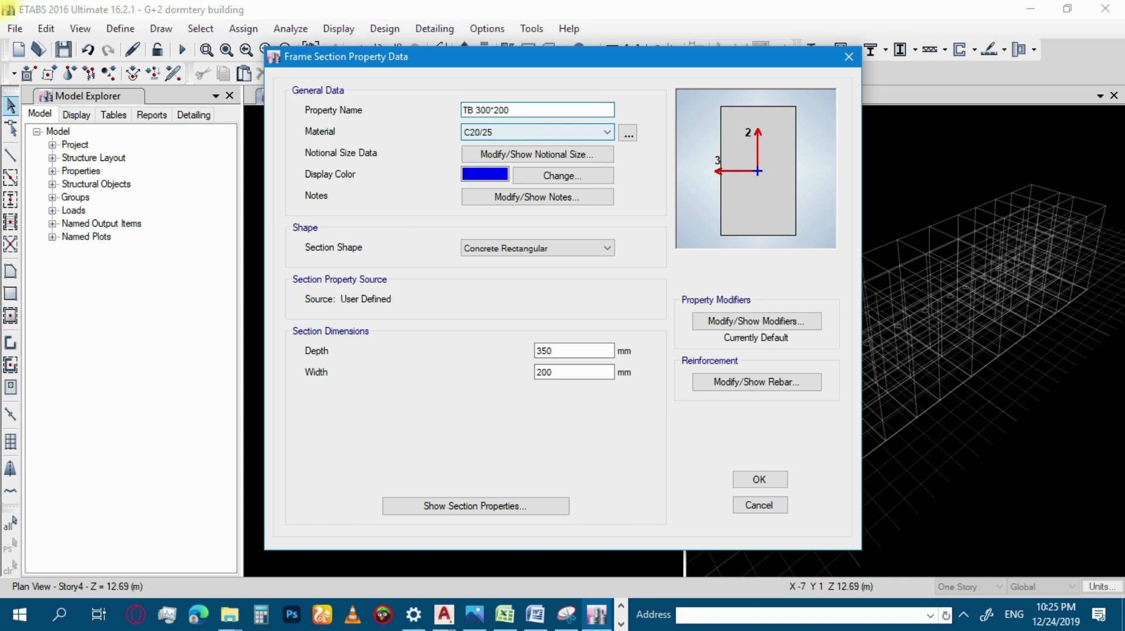
{"action": "key", "text": "BackSpace"}
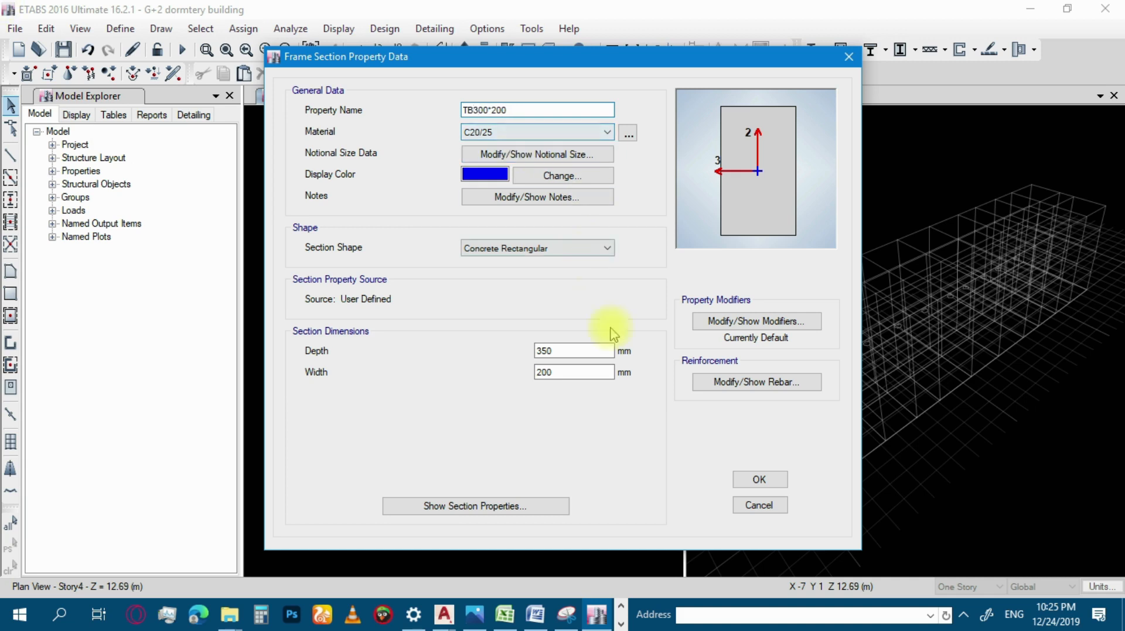
{"action": "left_click_drag", "start_coordinate": [562, 350], "coordinate": [451, 362]}
{"action": "type", "text": "2300"}
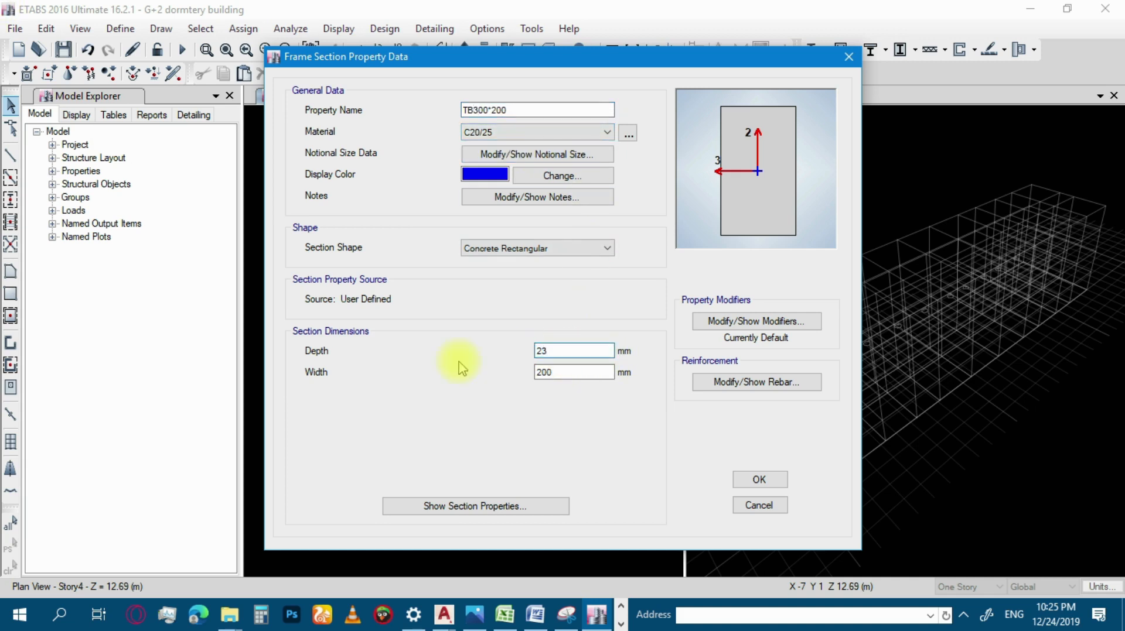
{"action": "key", "text": "Left"}
{"action": "key", "text": "Left"}
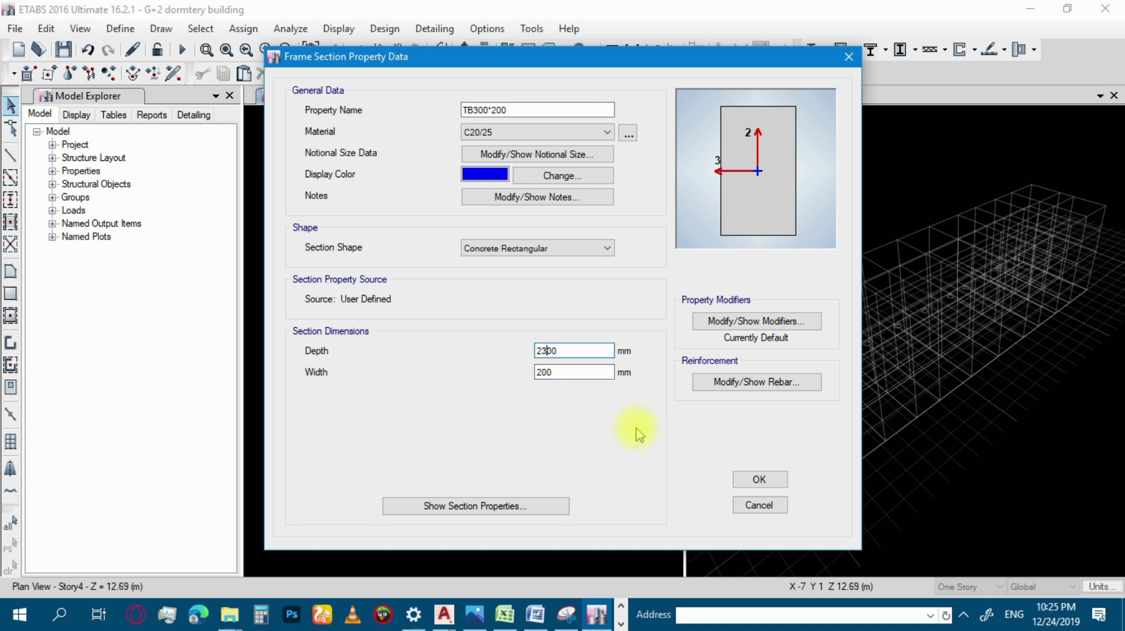
{"action": "key", "text": "BackSpace"}
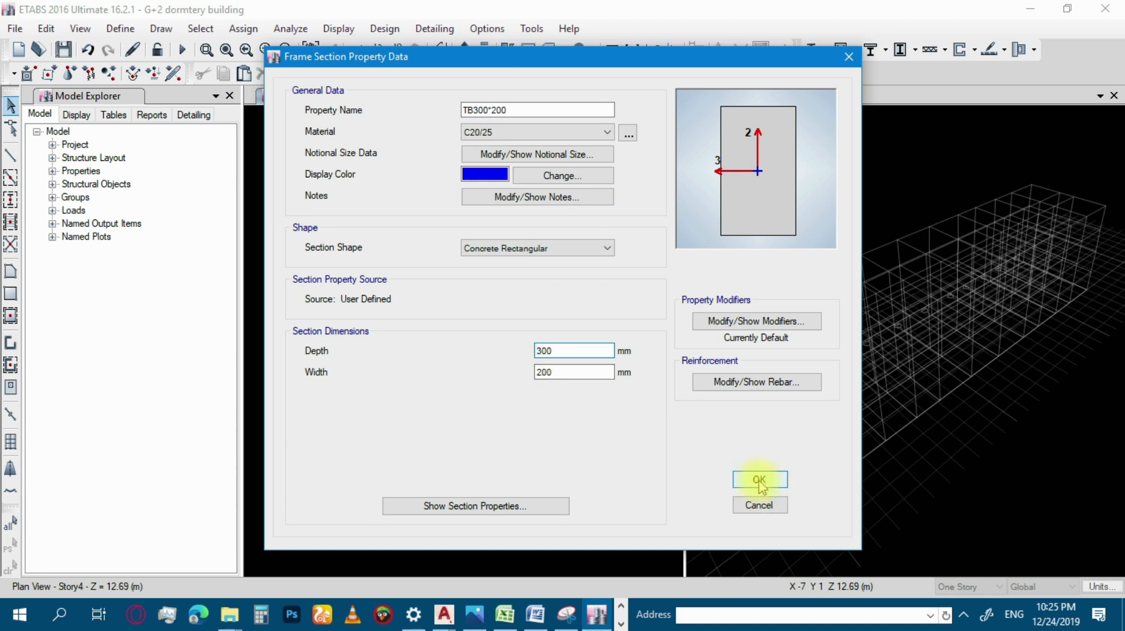
{"action": "key", "text": "Return"}
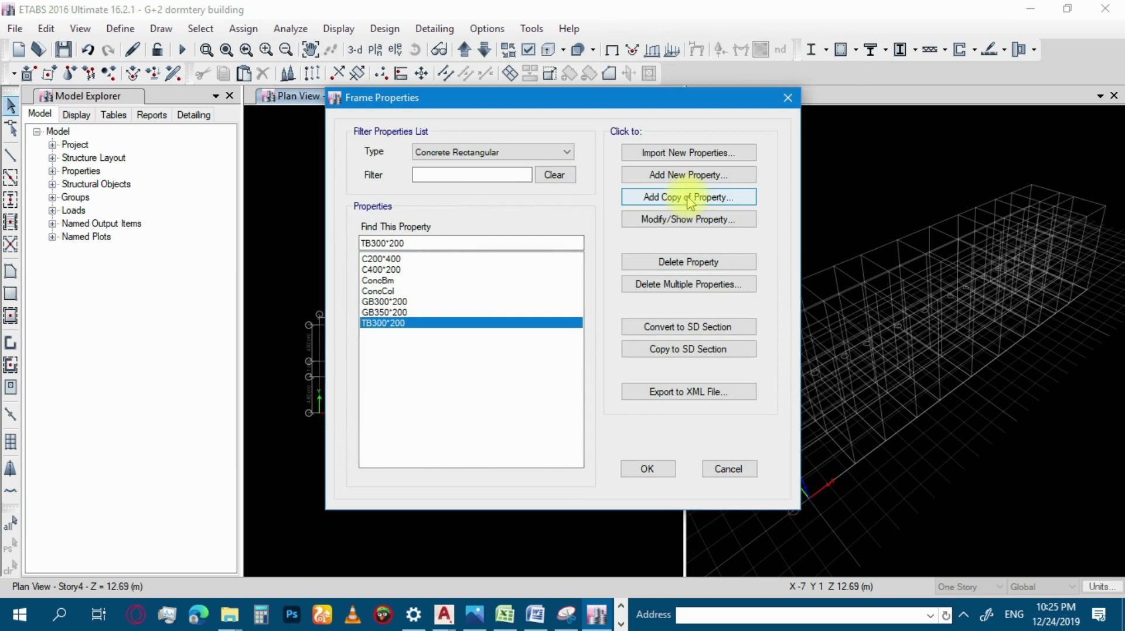
Add a copy of the TB300*200 section and name it TTB250*200.
{"action": "key", "text": "Return"}
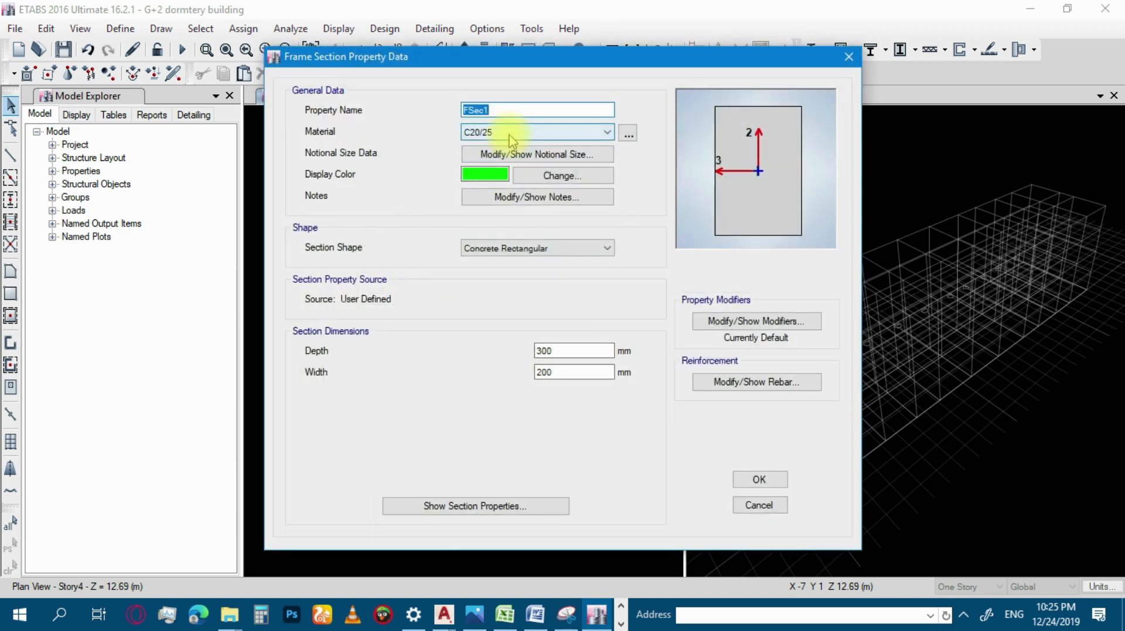
{"action": "type", "text": "T"}
{"action": "type", "text": "TB300"}
{"action": "type", "text": "'"}
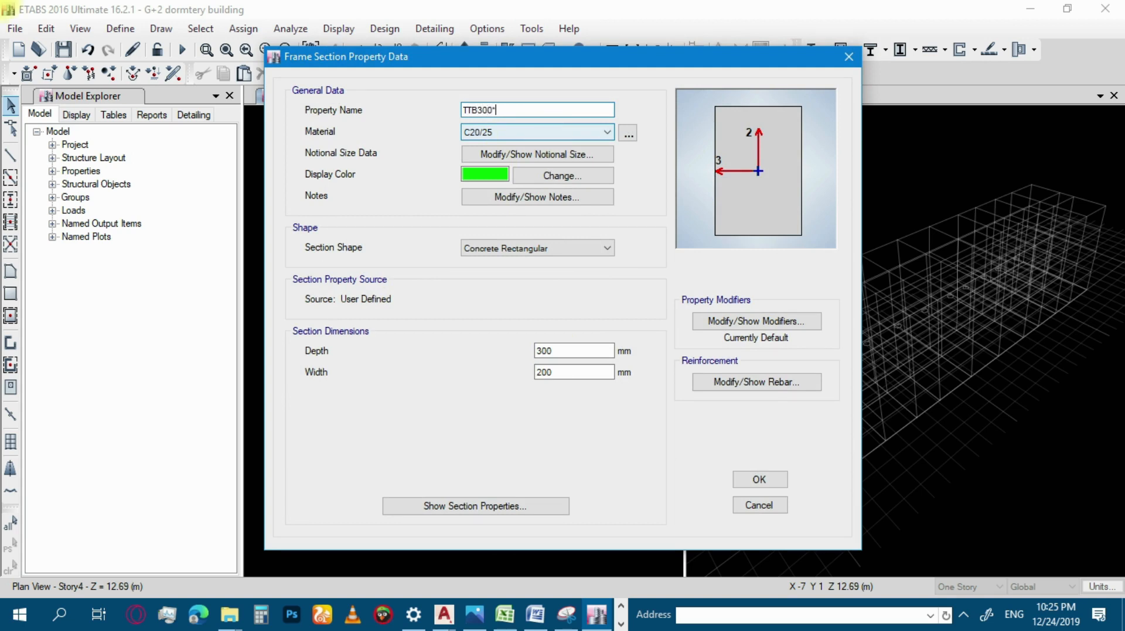
{"action": "left_click", "coordinate": [547, 353]}
{"action": "left_click", "coordinate": [487, 110]}
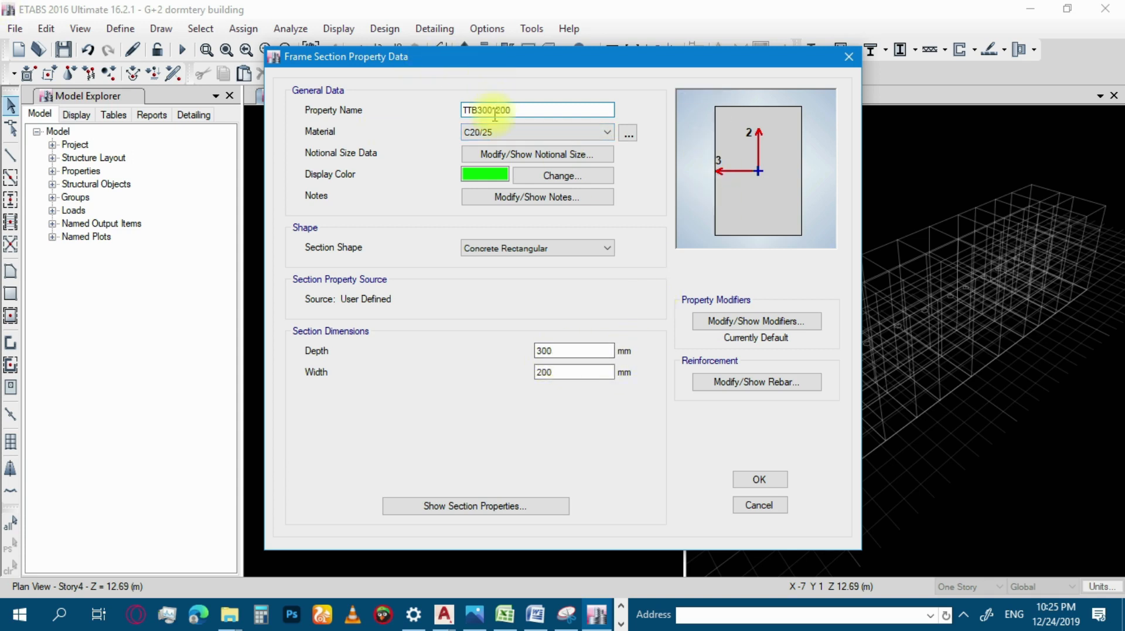
{"action": "key", "text": "BackSpace"}
{"action": "key", "text": "BackSpace"}
{"action": "type", "text": "250"}
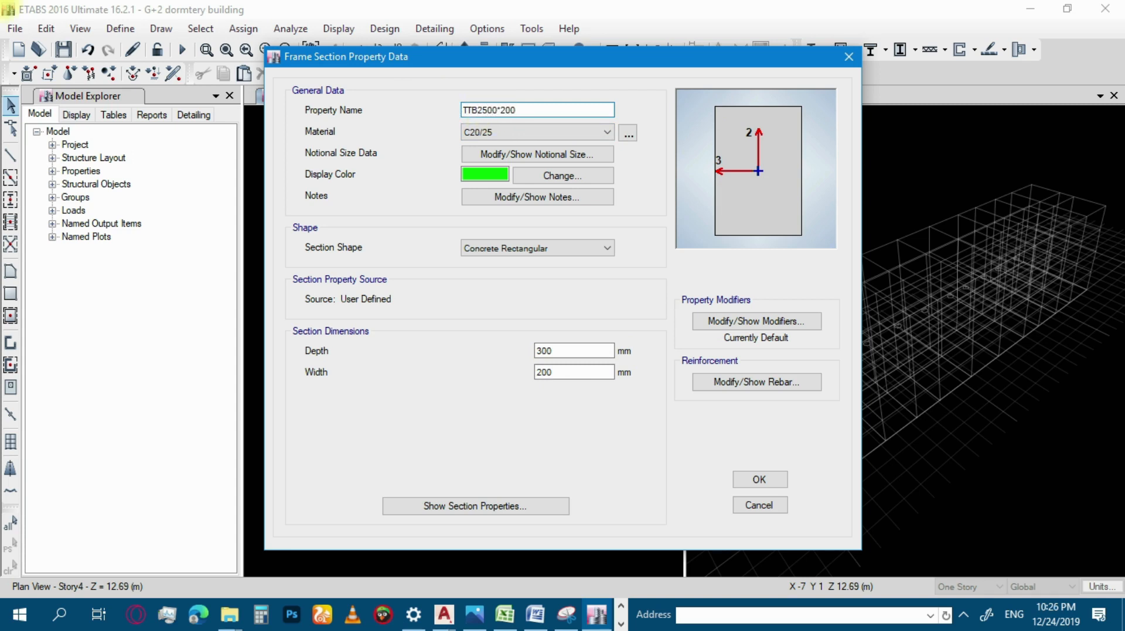
{"action": "key", "text": "BackSpace"}
{"action": "left_click", "coordinate": [529, 109]}
Set the depth of the TTB250*200 section to 250 mm and save the section.
{"action": "left_click", "coordinate": [554, 373]}
{"action": "left_click_drag", "start_coordinate": [547, 354], "coordinate": [530, 358]}
{"action": "type", "text": "250"}
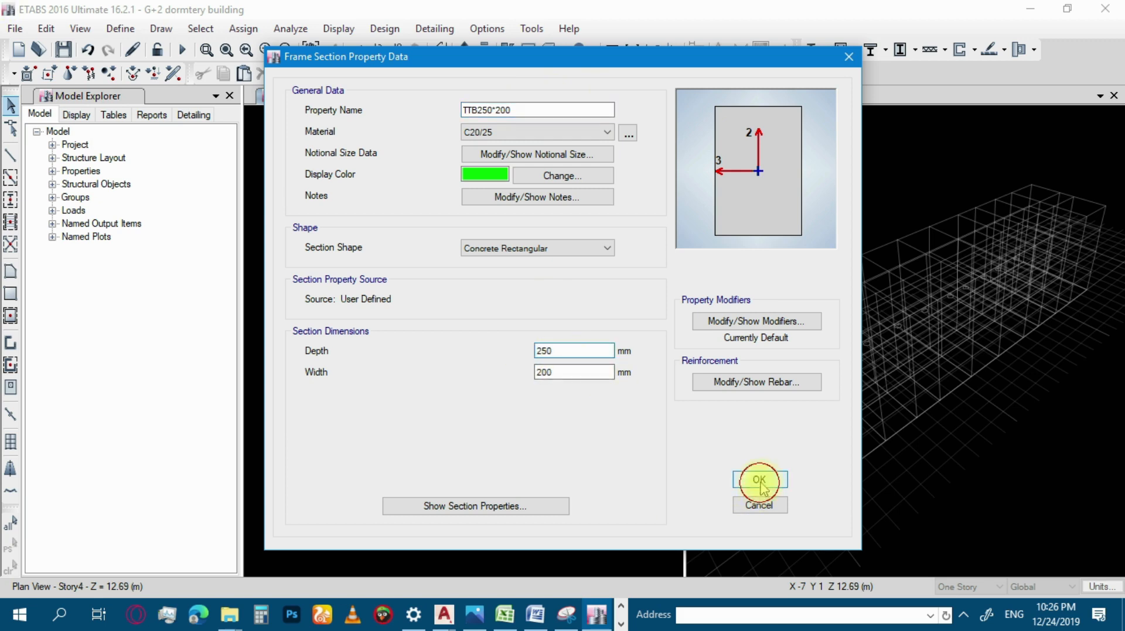
{"action": "key", "text": "Return"}
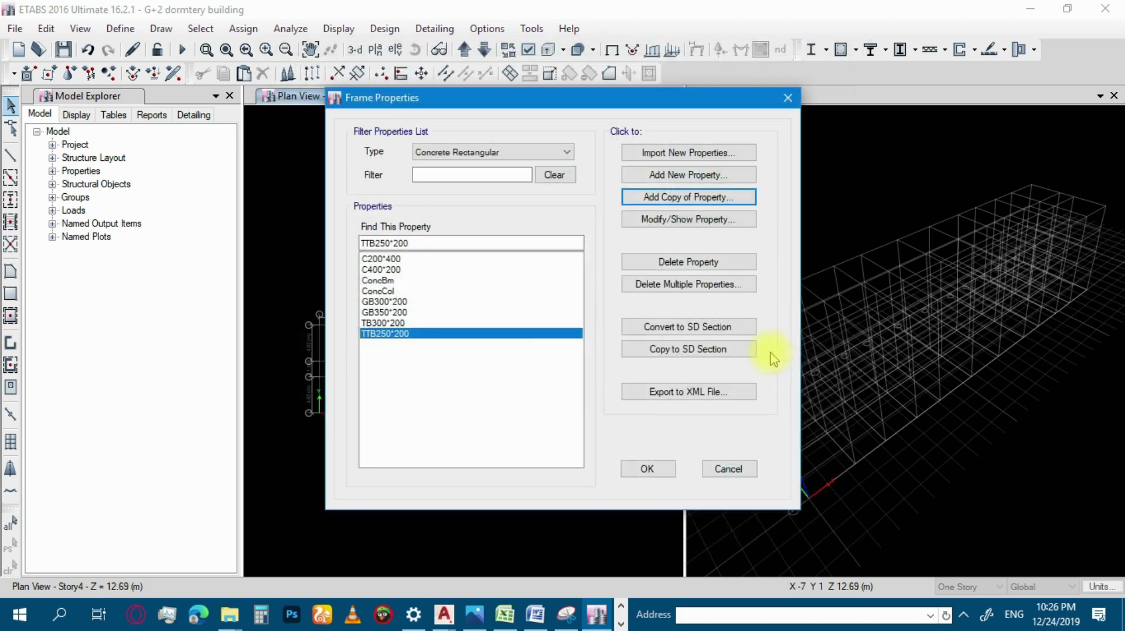
Add a copy of the TTB250*200 section named TTB300*200 with a depth of 300 mm, and save it.
{"action": "left_click", "coordinate": [692, 202]}
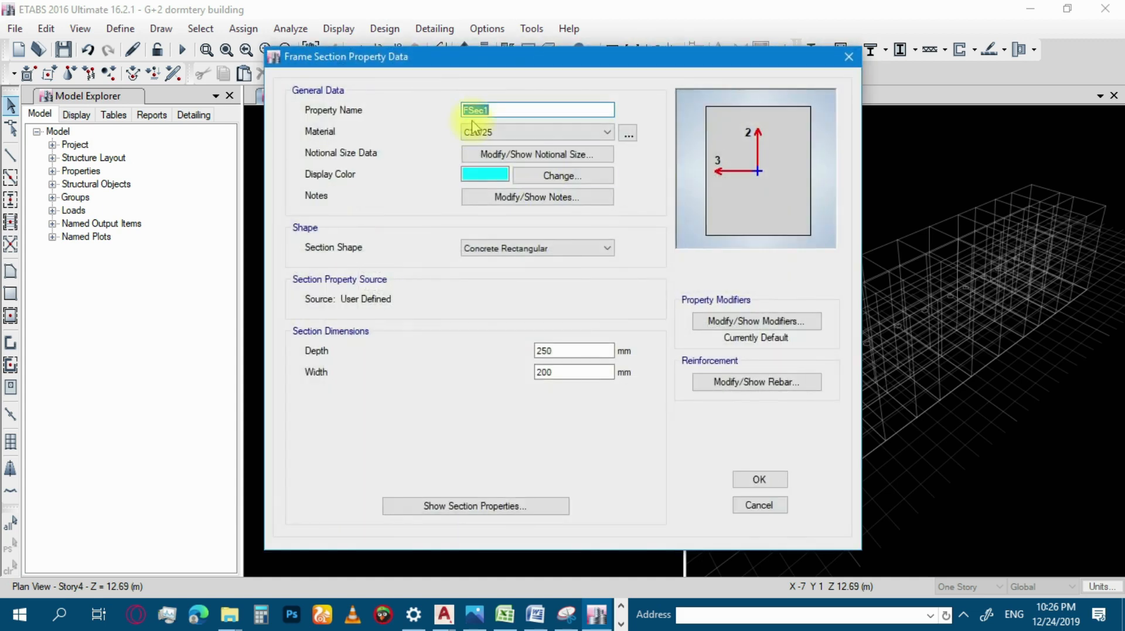
{"action": "type", "text": "TTB300"}
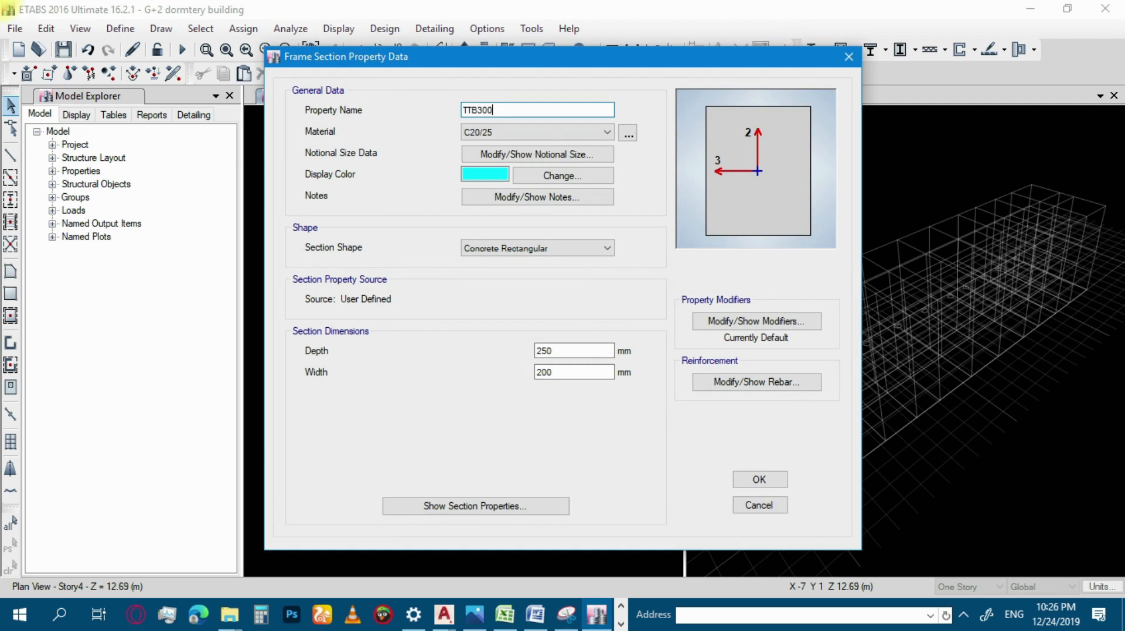
{"action": "type", "text": "*200"}
{"action": "double_click", "coordinate": [561, 352]}
{"action": "type", "text": "300"}
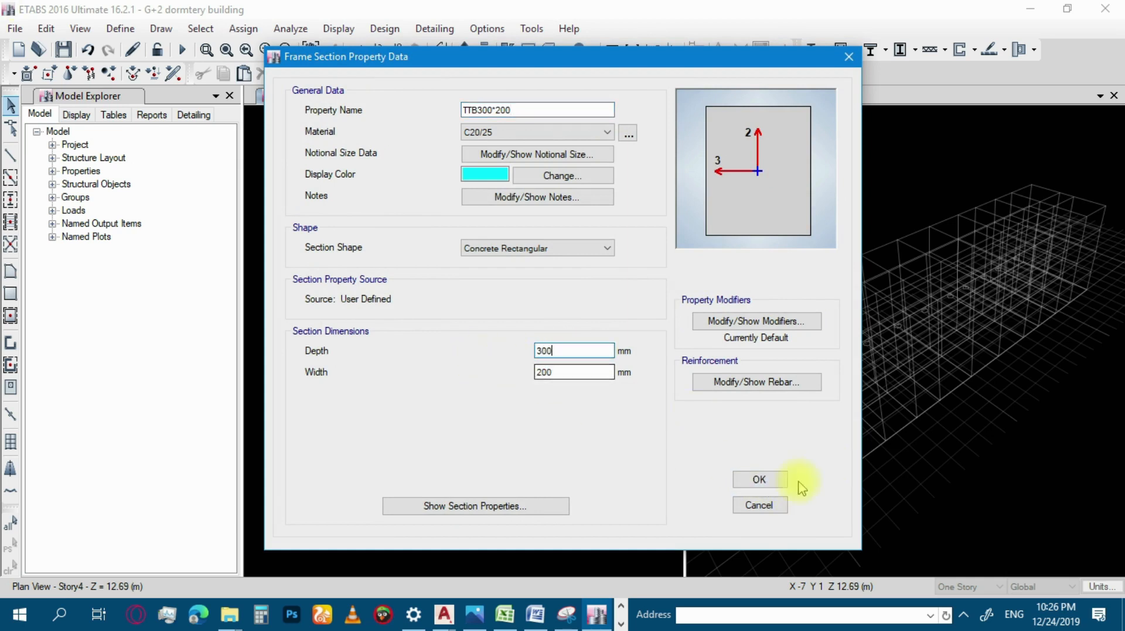
{"action": "left_click", "coordinate": [760, 481]}
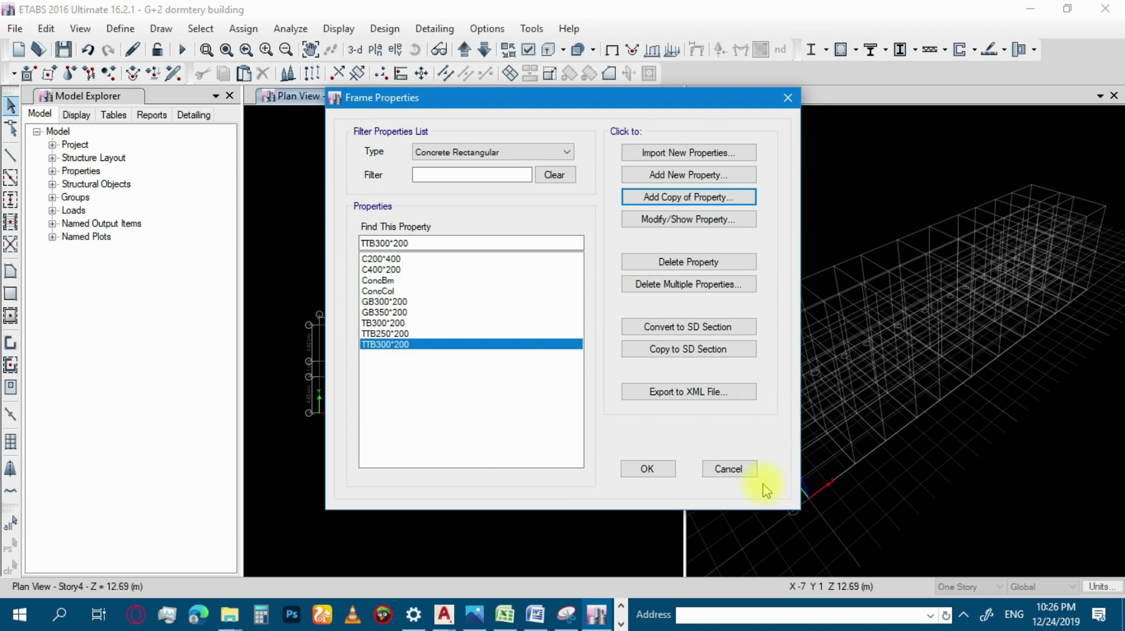
Check the defined beam sections in the property list, accept the frame properties, and save the model.
{"action": "left_click", "coordinate": [421, 302]}
{"action": "left_click", "coordinate": [404, 280]}
{"action": "left_click", "coordinate": [406, 333]}
{"action": "left_click", "coordinate": [404, 312]}
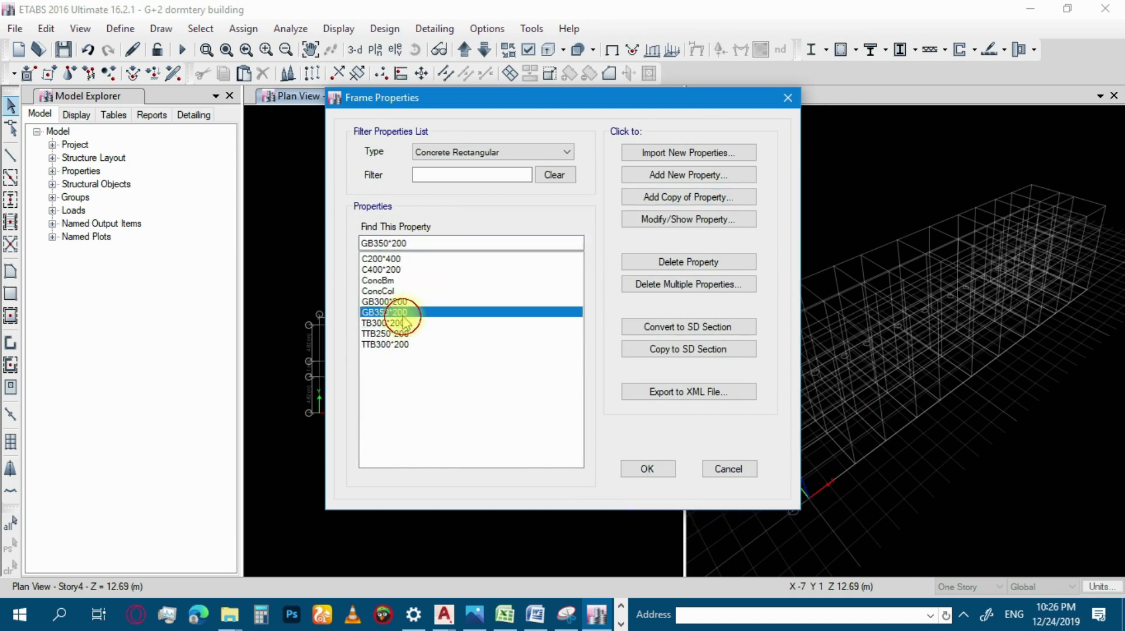
{"action": "left_click", "coordinate": [647, 469]}
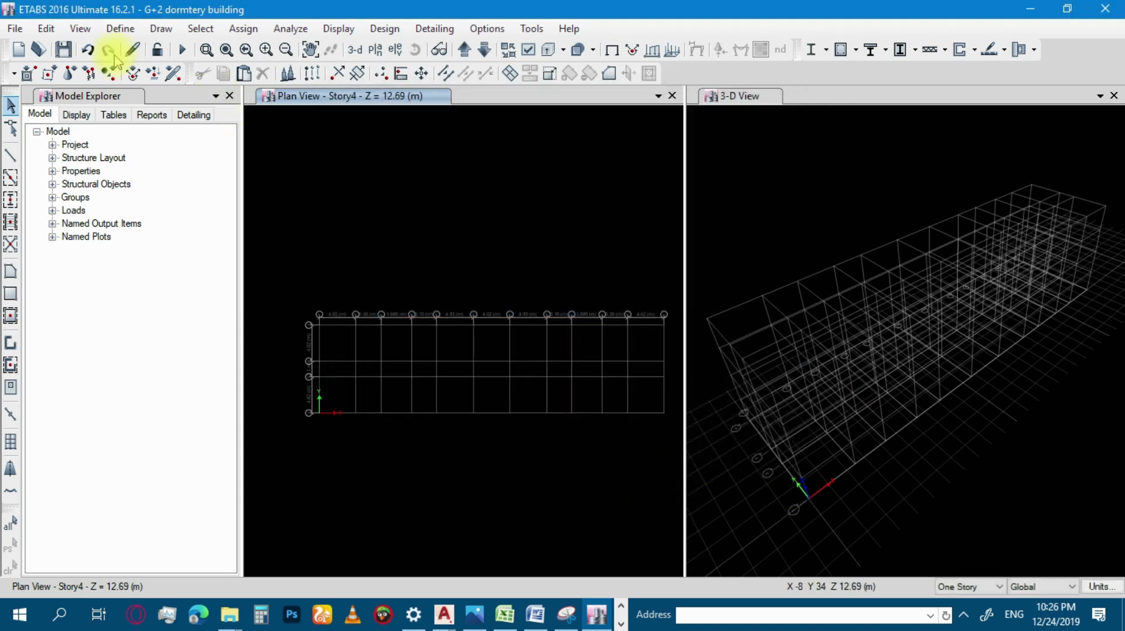
{"action": "left_click", "coordinate": [63, 49]}
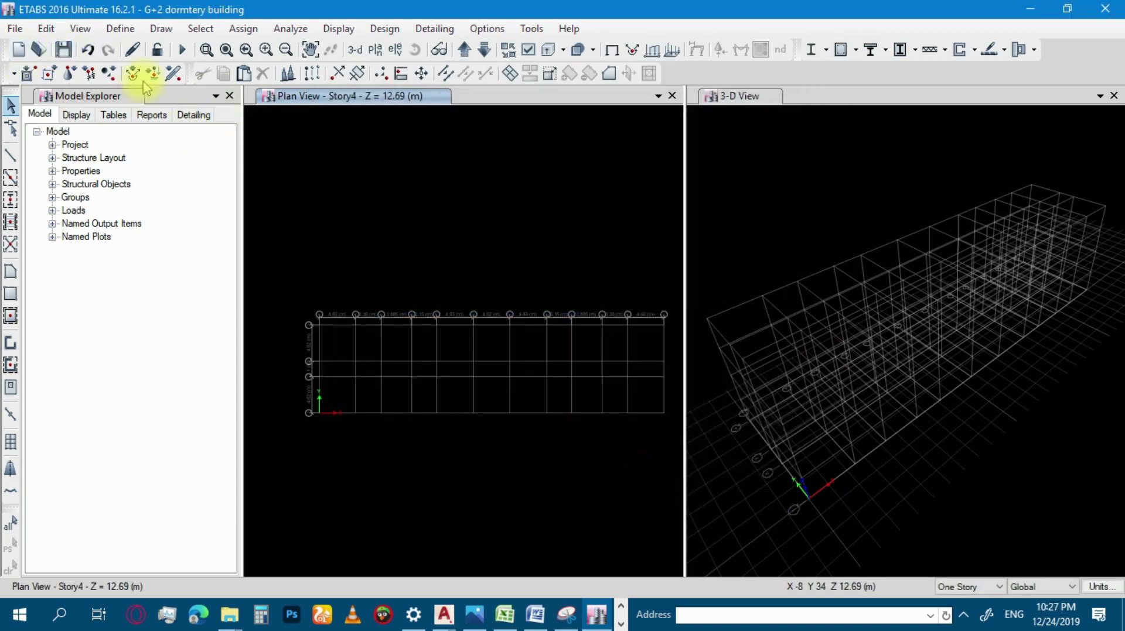
Open the slab section definitions and bring up the property data of Slab1 with its name ready for editing.
{"action": "left_click", "coordinate": [120, 28]}
{"action": "mouse_move", "coordinate": [190, 82]}
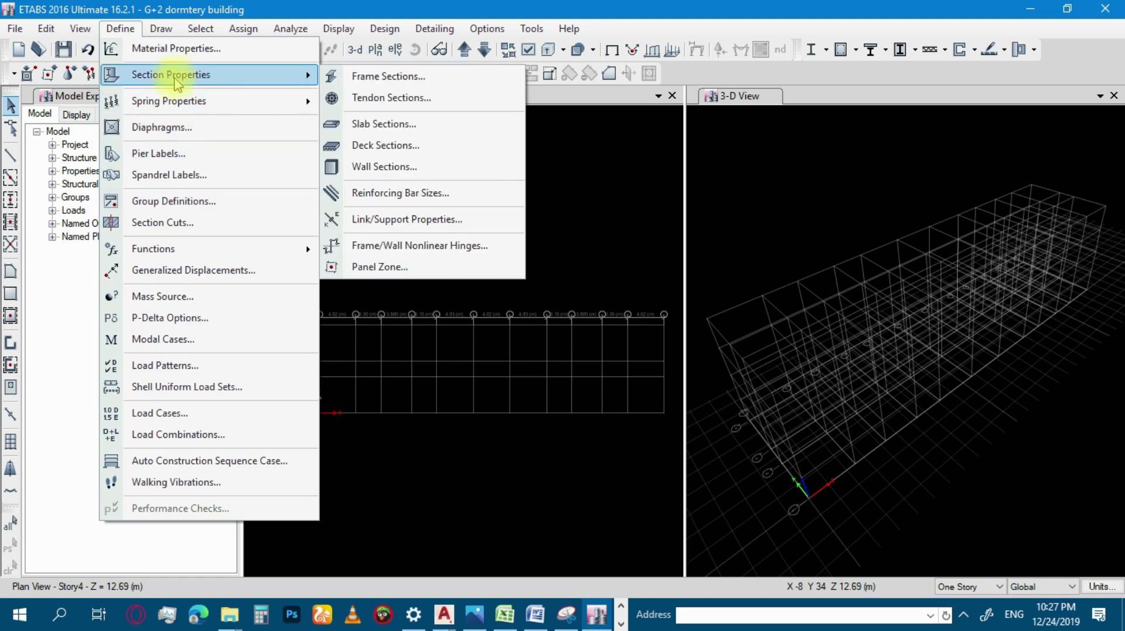
{"action": "left_click", "coordinate": [396, 123]}
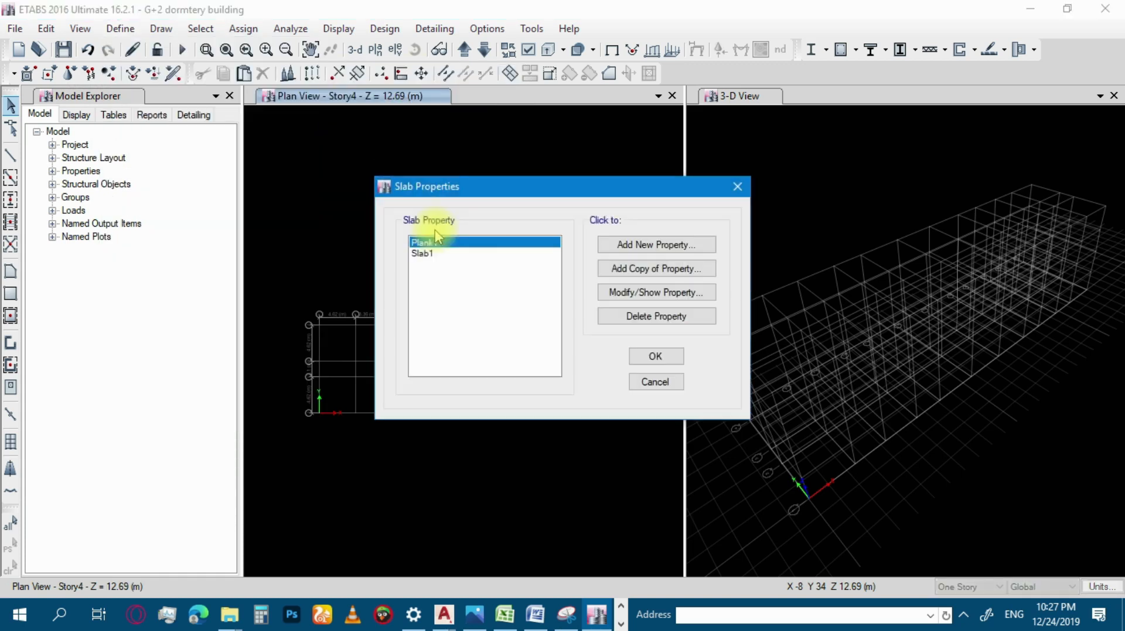
{"action": "left_click", "coordinate": [445, 253]}
{"action": "left_click", "coordinate": [440, 242]}
{"action": "left_click", "coordinate": [441, 253]}
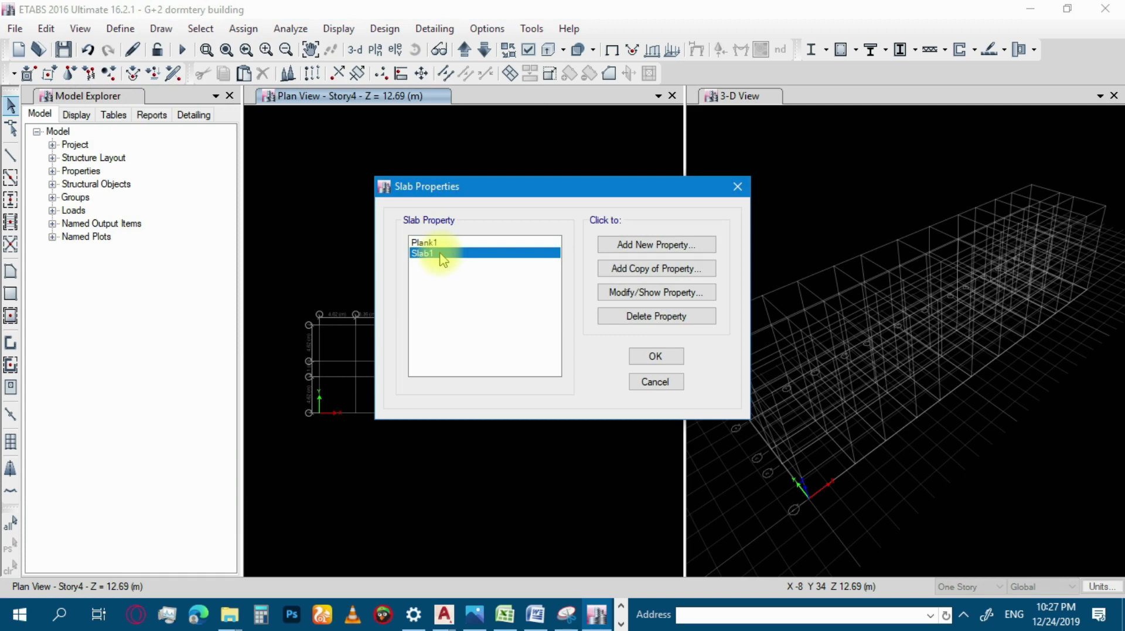
{"action": "left_click", "coordinate": [439, 242]}
{"action": "left_click", "coordinate": [441, 253]}
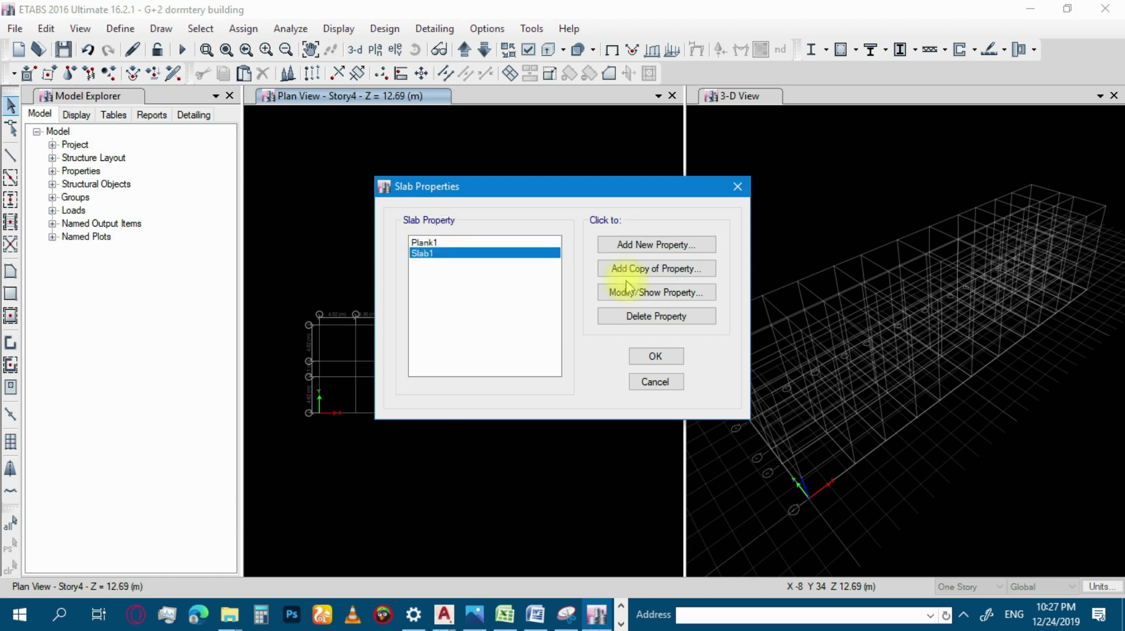
{"action": "left_click", "coordinate": [660, 293]}
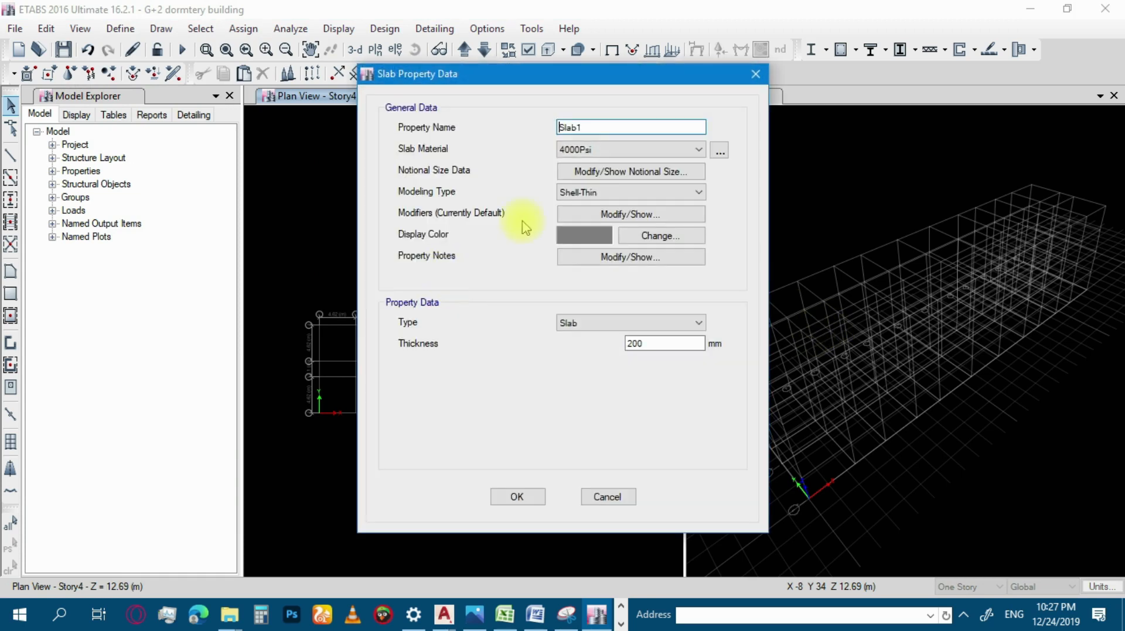
{"action": "double_click", "coordinate": [583, 127]}
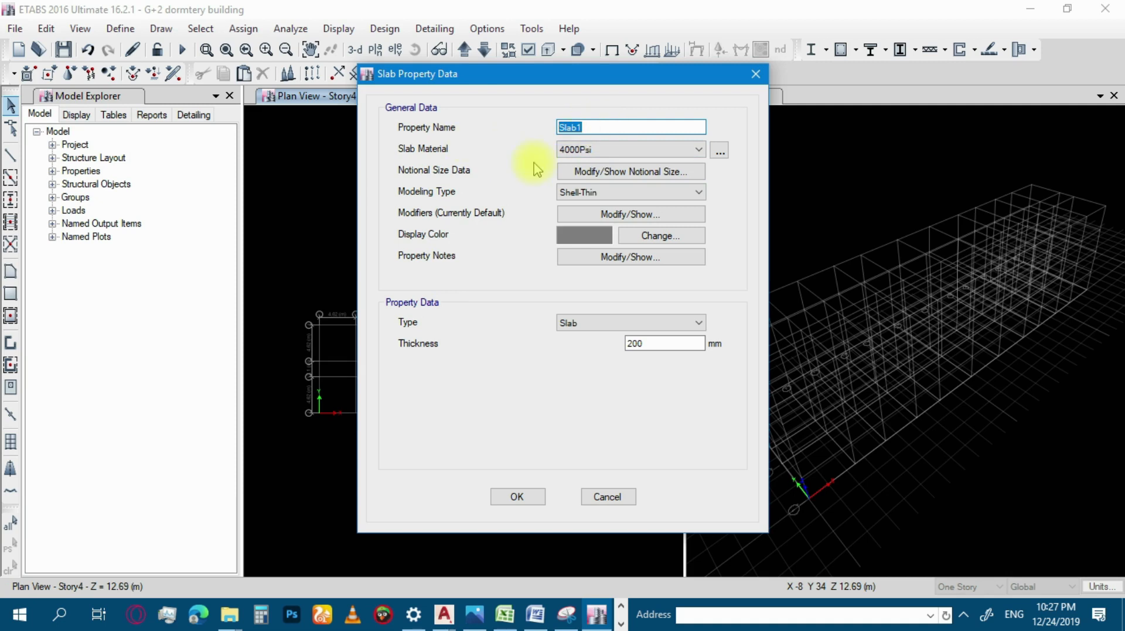
Switch to the Depth determination workbook in Excel and examine the floor plan's slab panels, cantilevers, stairs and grid spacings.
{"action": "left_click", "coordinate": [504, 614]}
{"action": "scroll", "coordinate": [494, 369], "scroll_direction": "down", "scroll_amount": 2}
{"action": "scroll", "coordinate": [494, 369], "scroll_direction": "down", "scroll_amount": 4}
{"action": "scroll", "coordinate": [490, 371], "scroll_direction": "up", "scroll_amount": 4}
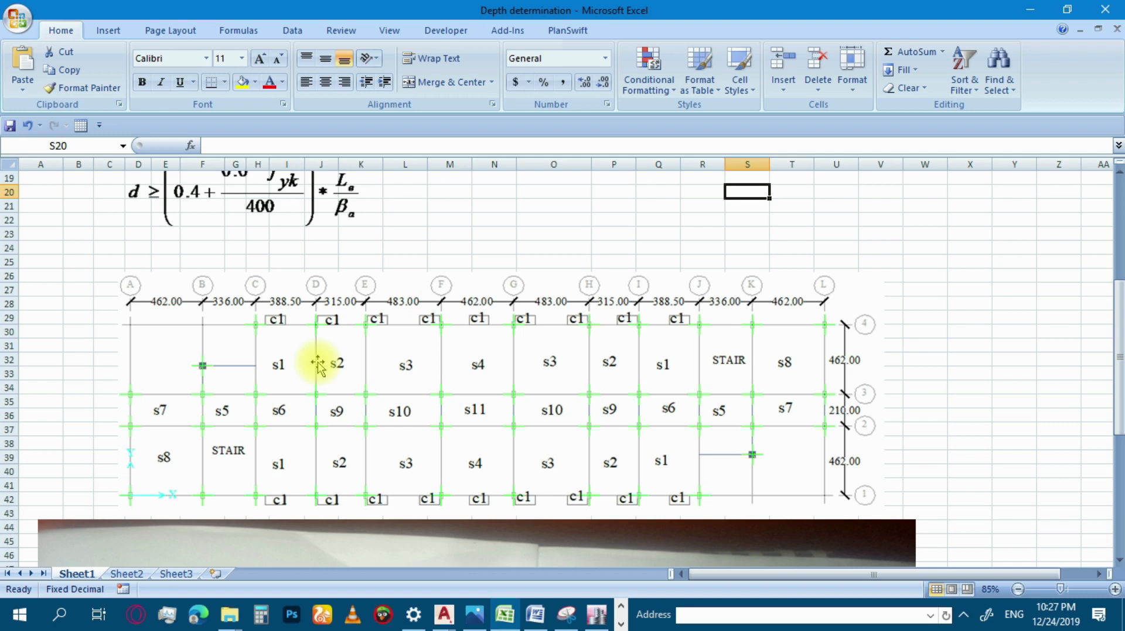
{"action": "scroll", "coordinate": [311, 363], "scroll_direction": "down", "scroll_amount": 2}
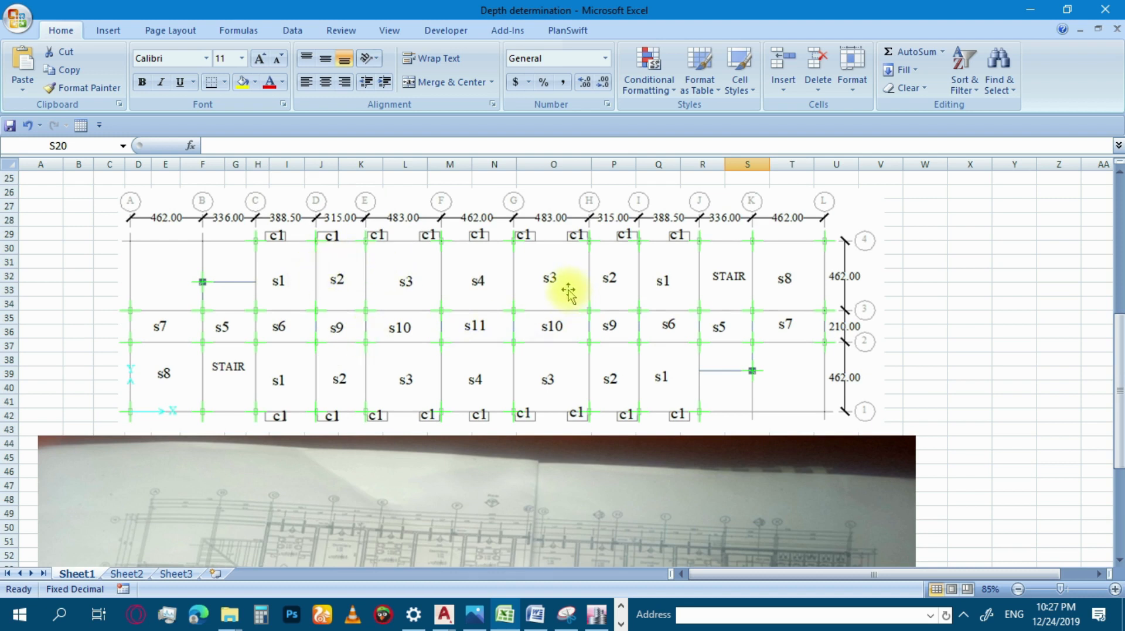
{"action": "scroll", "coordinate": [567, 293], "scroll_direction": "down", "scroll_amount": 1}
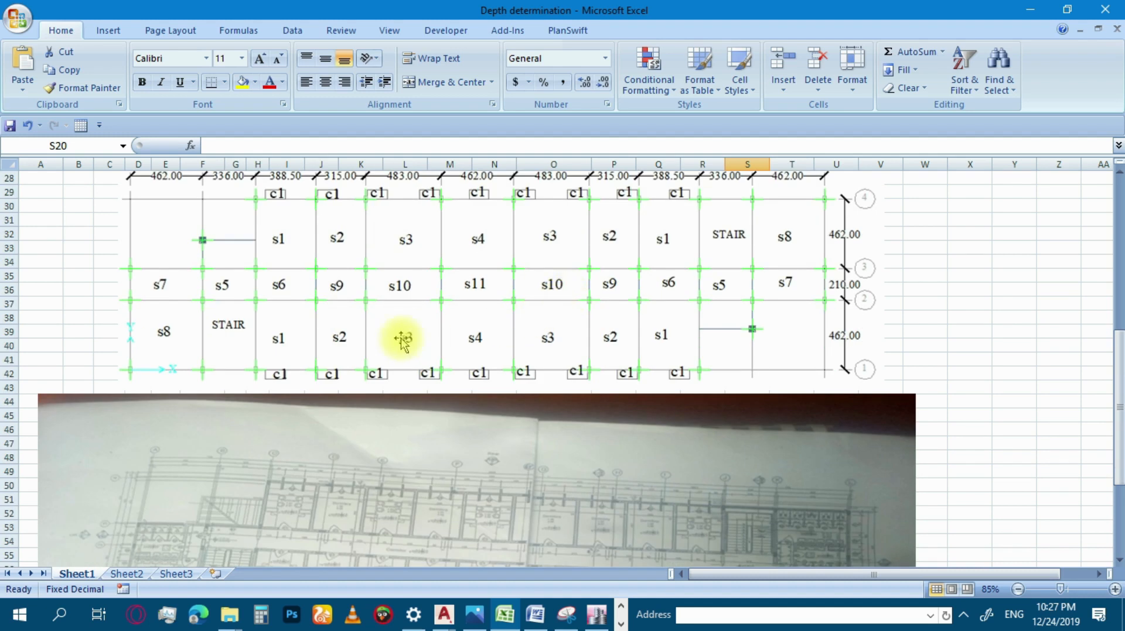
{"action": "scroll", "coordinate": [387, 322], "scroll_direction": "up", "scroll_amount": 2}
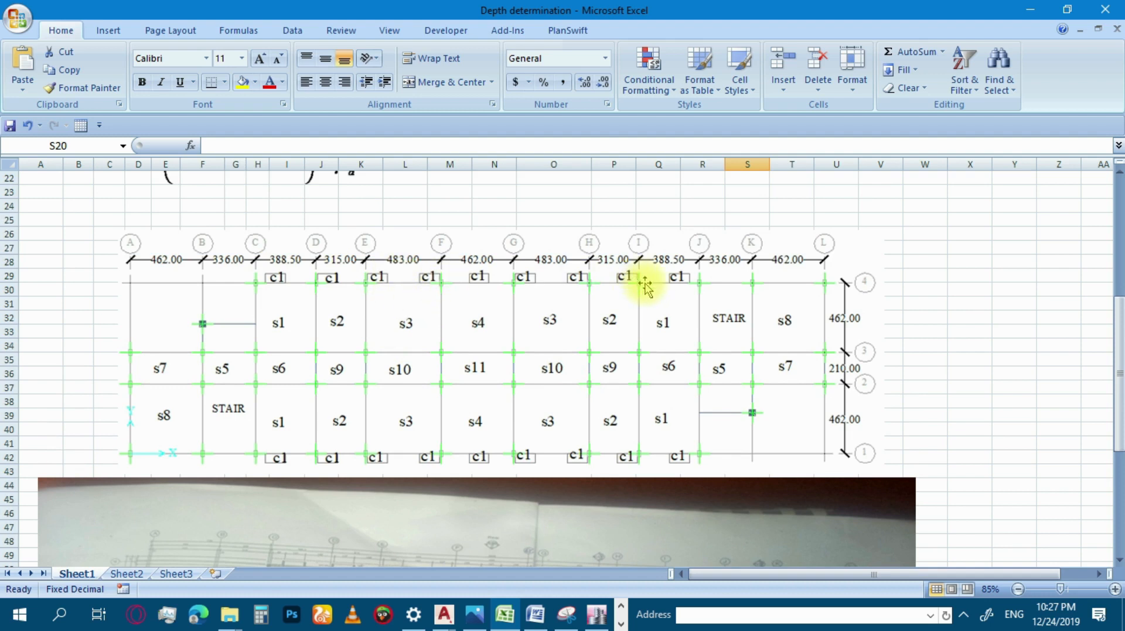
{"action": "scroll", "coordinate": [648, 284], "scroll_direction": "down", "scroll_amount": 3}
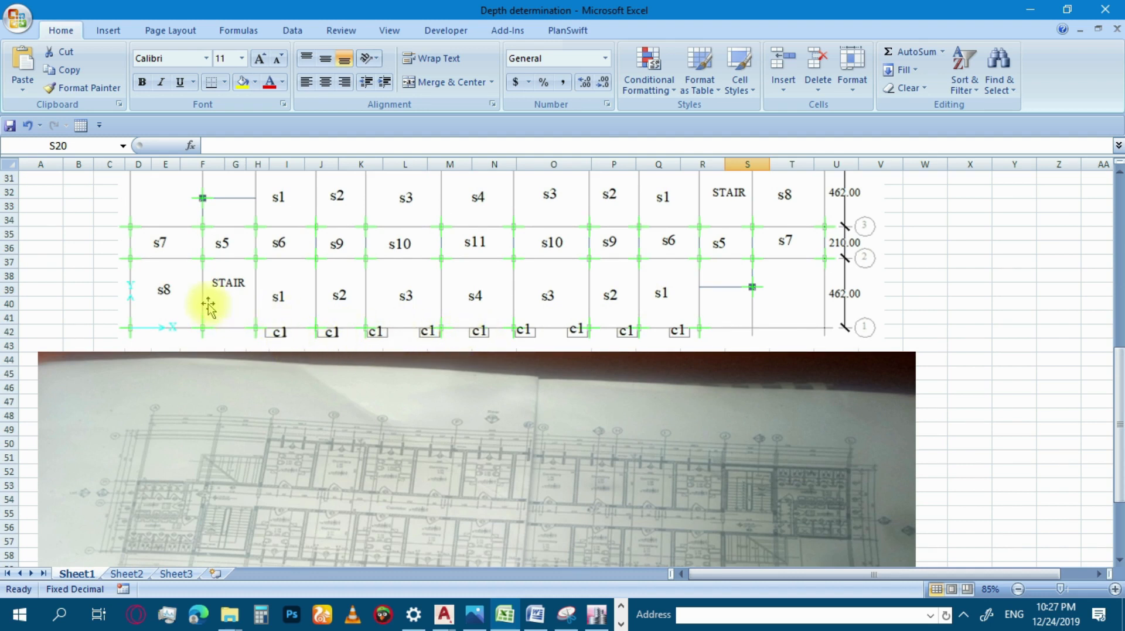
{"action": "scroll", "coordinate": [211, 313], "scroll_direction": "up", "scroll_amount": 1}
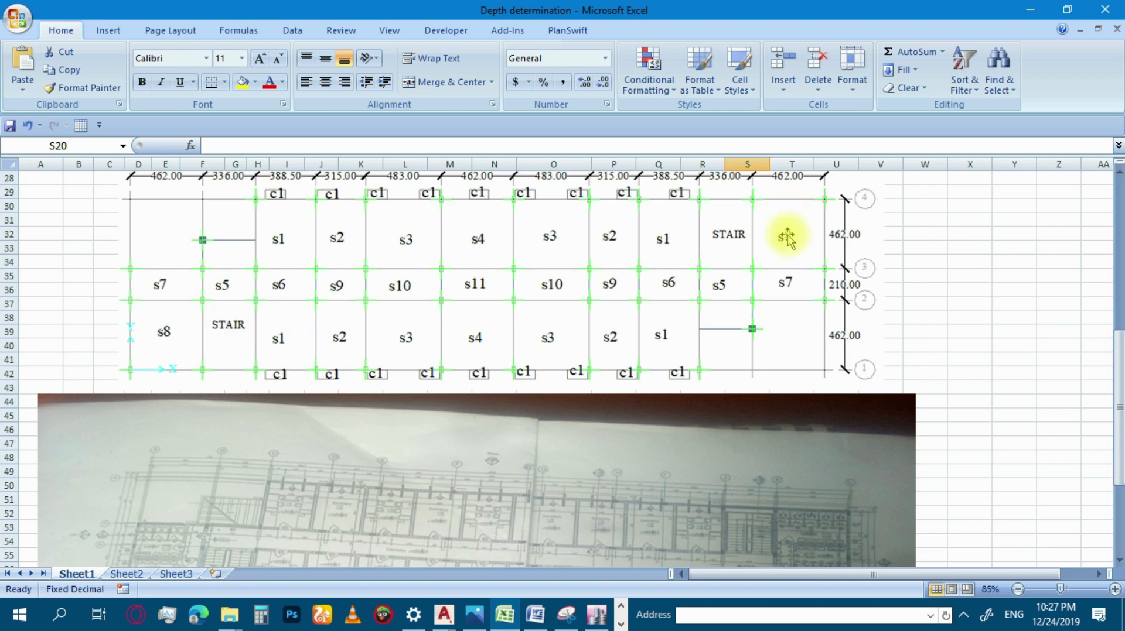
{"action": "scroll", "coordinate": [787, 237], "scroll_direction": "up", "scroll_amount": 1}
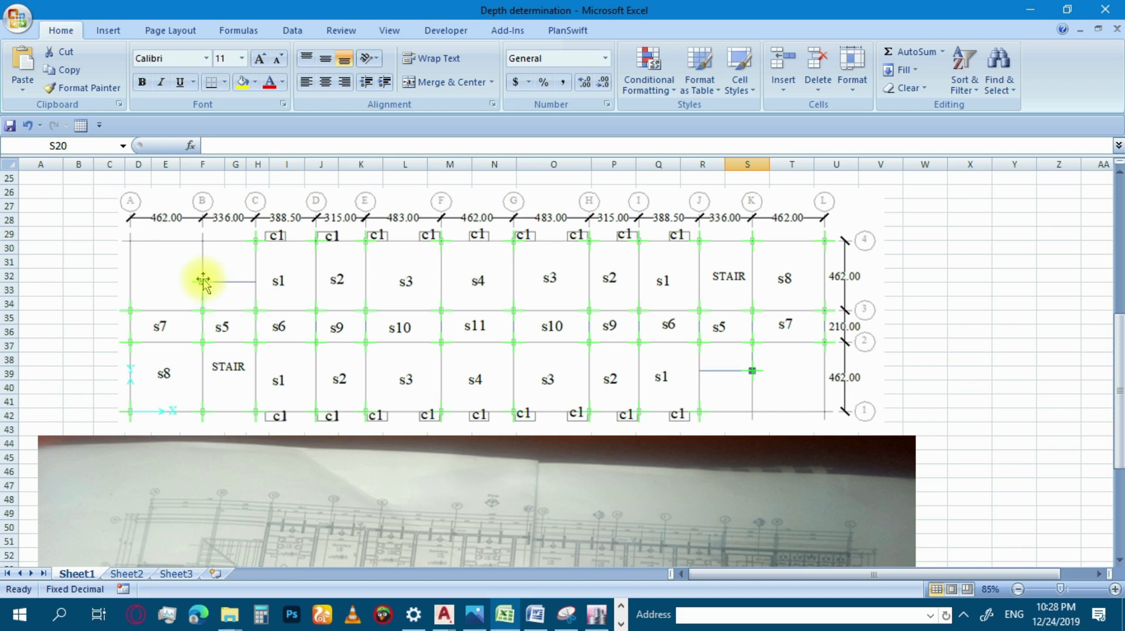
{"action": "left_click", "coordinate": [203, 283]}
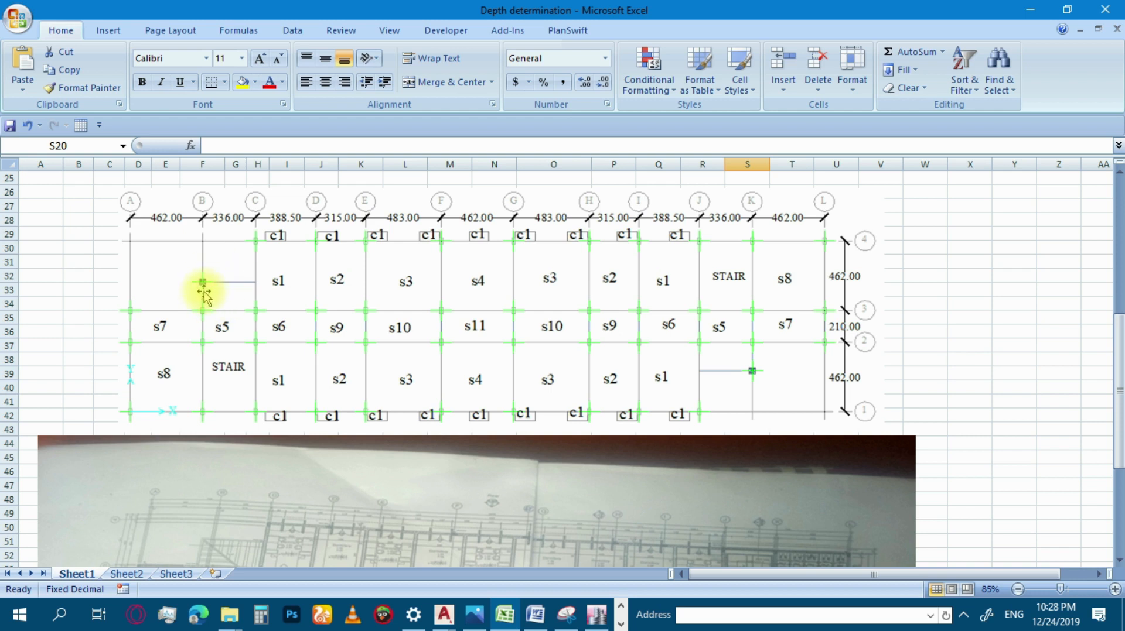
Compare the slab panel layout on the grid with the photographed typical floor plan beneath it.
{"action": "scroll", "coordinate": [314, 280], "scroll_direction": "down", "scroll_amount": 1}
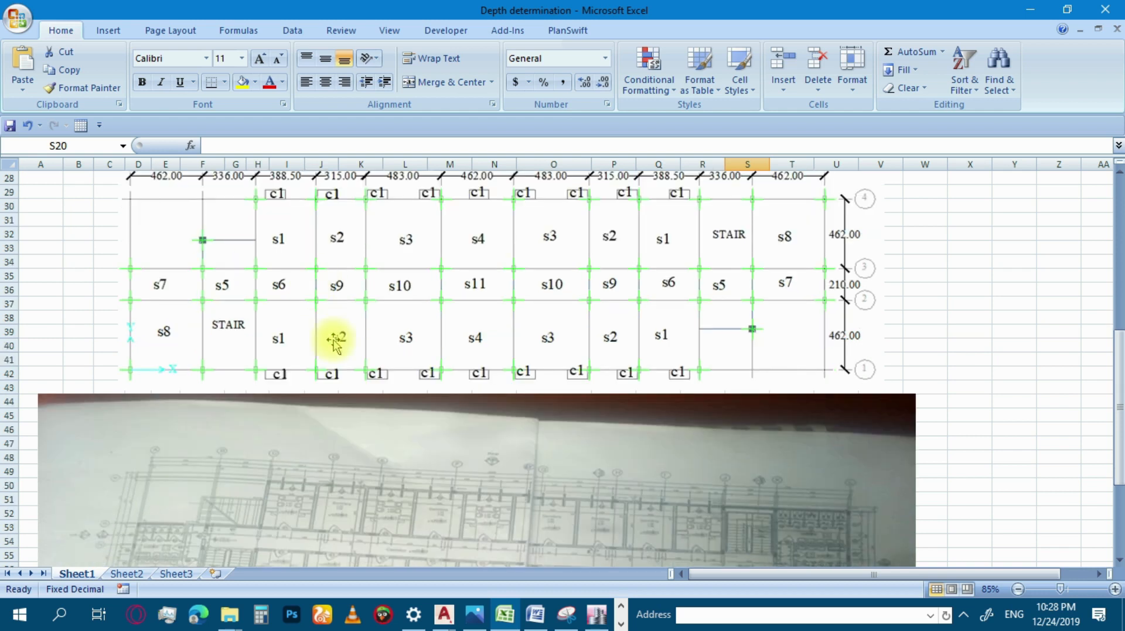
{"action": "scroll", "coordinate": [352, 334], "scroll_direction": "up", "scroll_amount": 2}
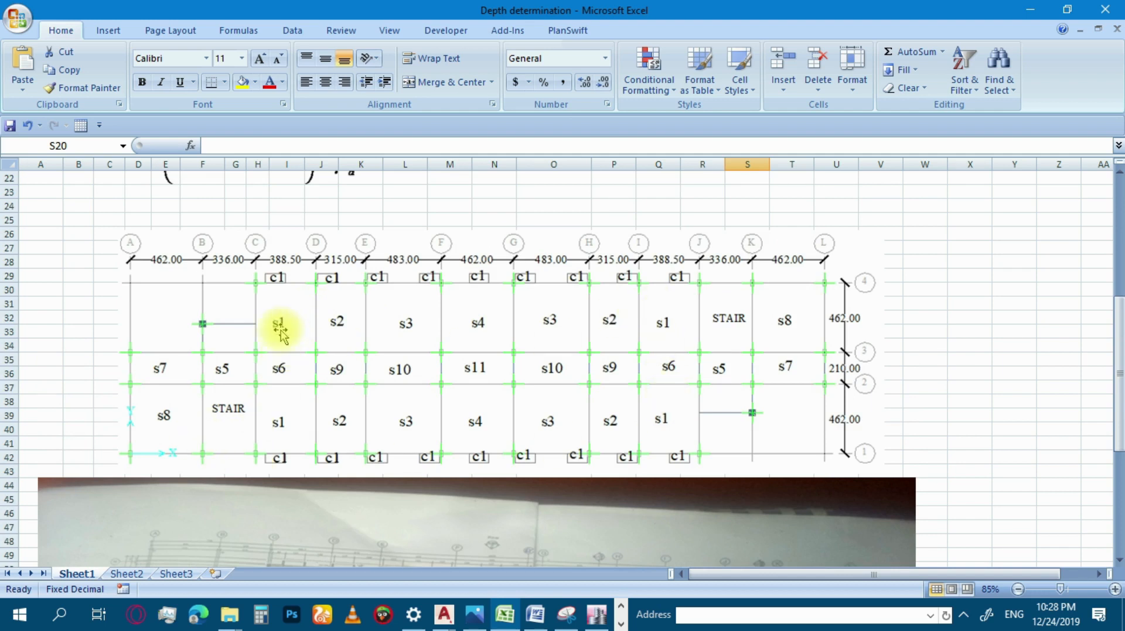
{"action": "scroll", "coordinate": [425, 386], "scroll_direction": "down", "scroll_amount": 5}
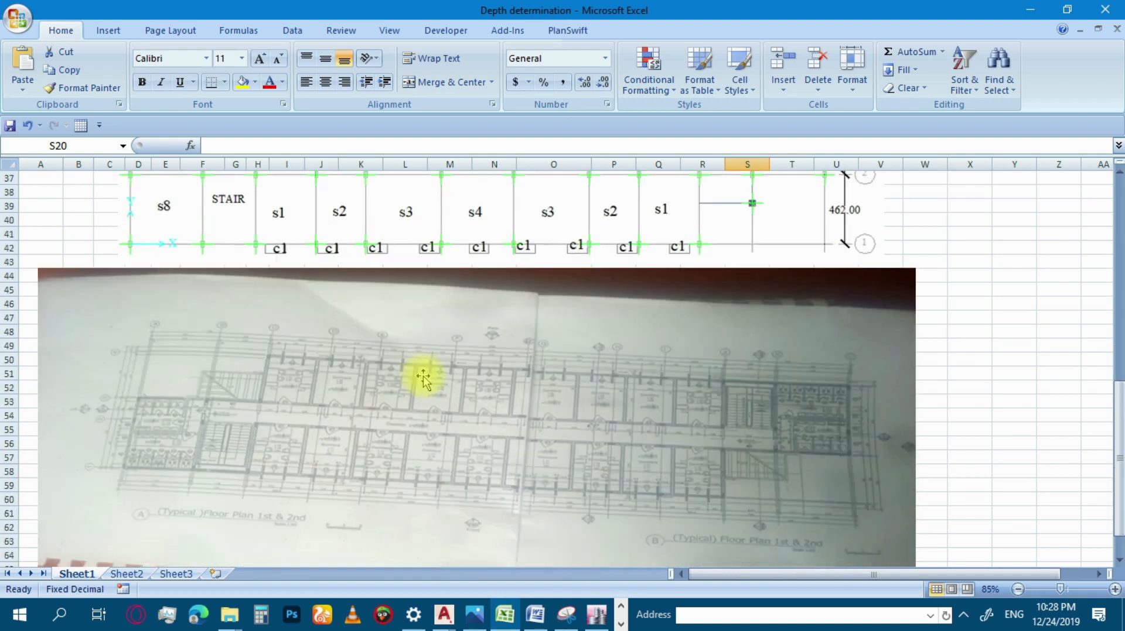
{"action": "scroll", "coordinate": [426, 380], "scroll_direction": "up", "scroll_amount": 5}
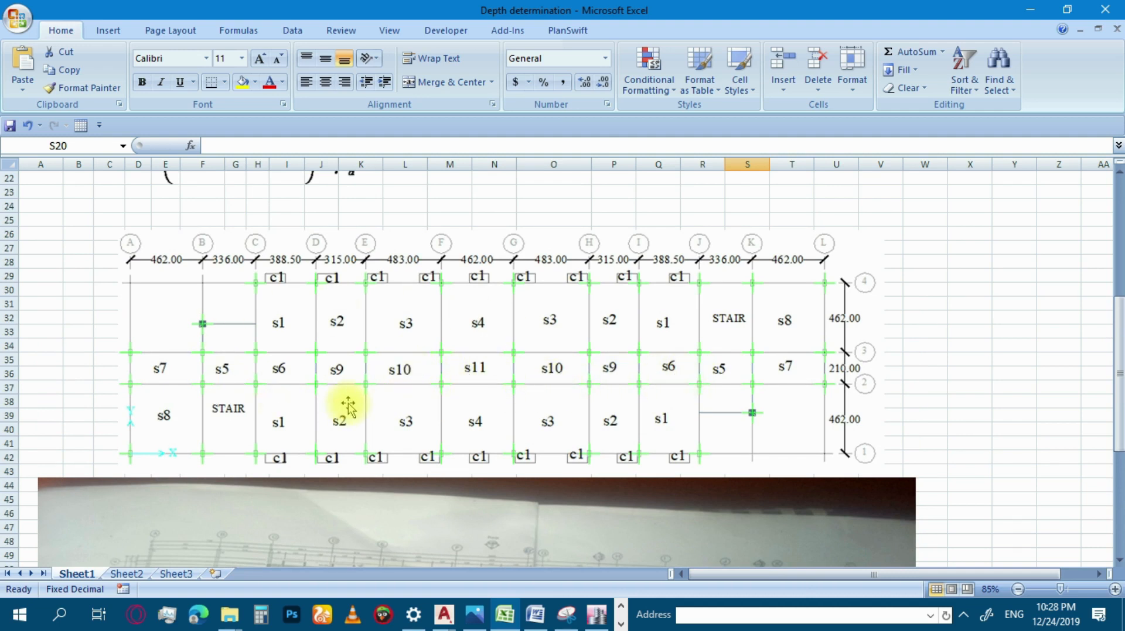
Examine the slab depth determination table, covering the Lx spans, Ba factors, Ø12 bar column, depth formula and governing depth D.
{"action": "scroll", "coordinate": [355, 402], "scroll_direction": "up", "scroll_amount": 1}
{"action": "scroll", "coordinate": [355, 401], "scroll_direction": "up", "scroll_amount": 6}
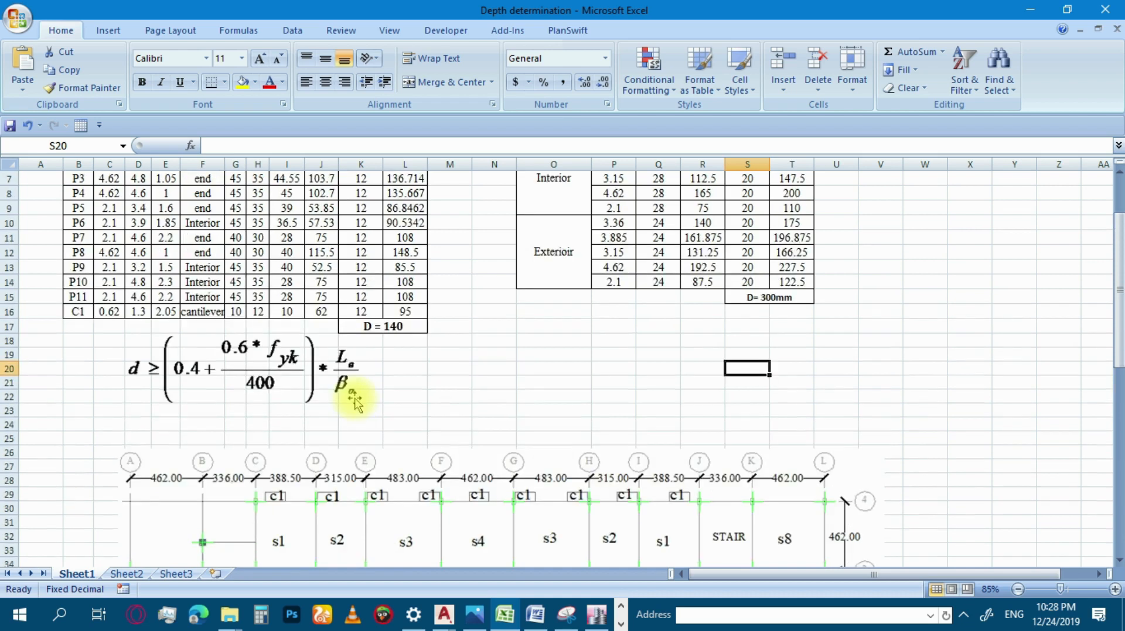
{"action": "left_click", "coordinate": [275, 251]}
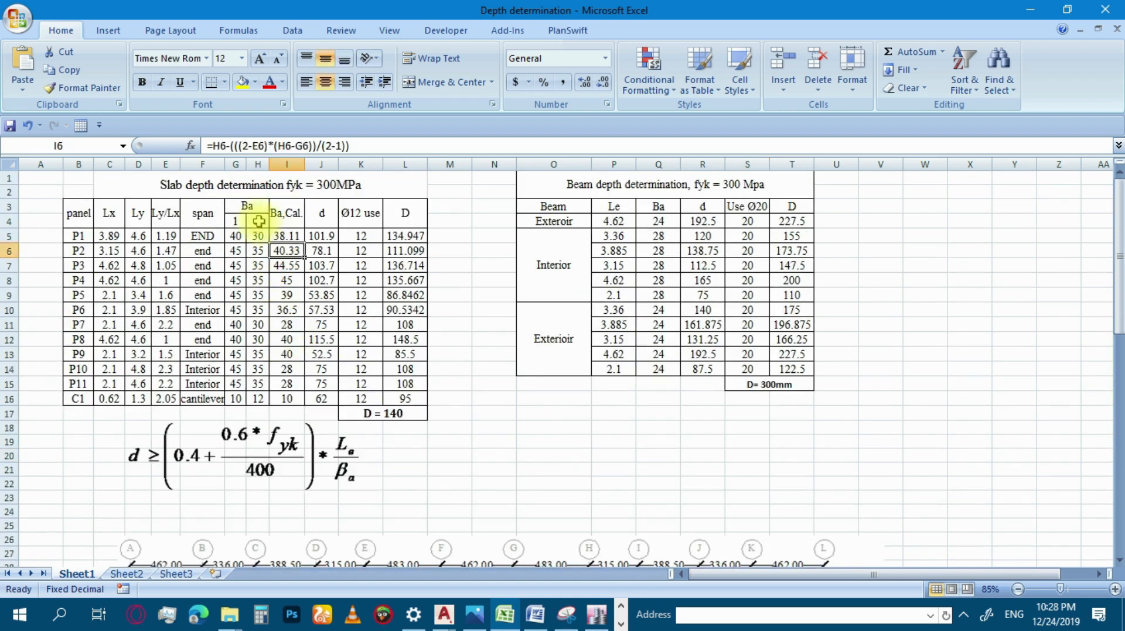
{"action": "left_click", "coordinate": [241, 202]}
{"action": "left_click", "coordinate": [284, 213]}
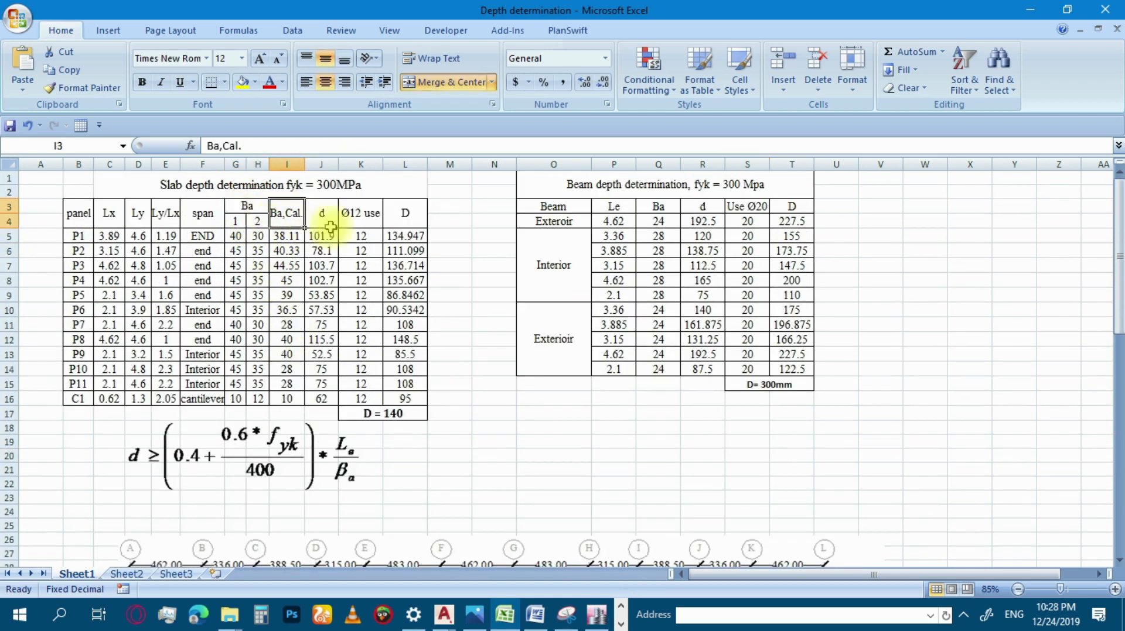
{"action": "left_click", "coordinate": [351, 218]}
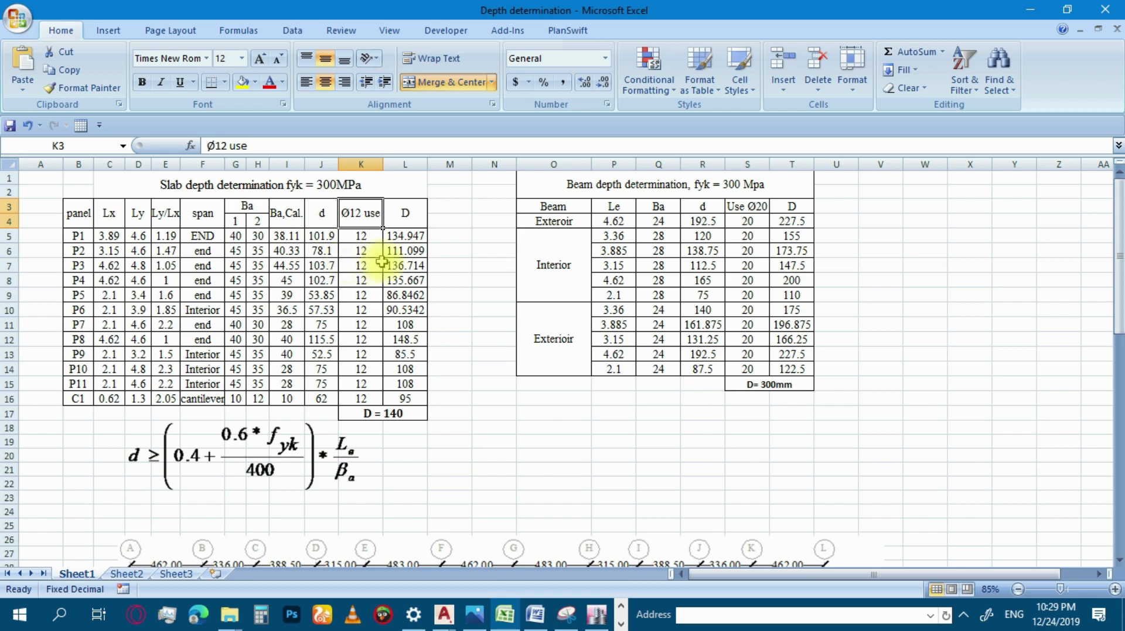
{"action": "left_click", "coordinate": [406, 295]}
{"action": "left_click", "coordinate": [378, 413]}
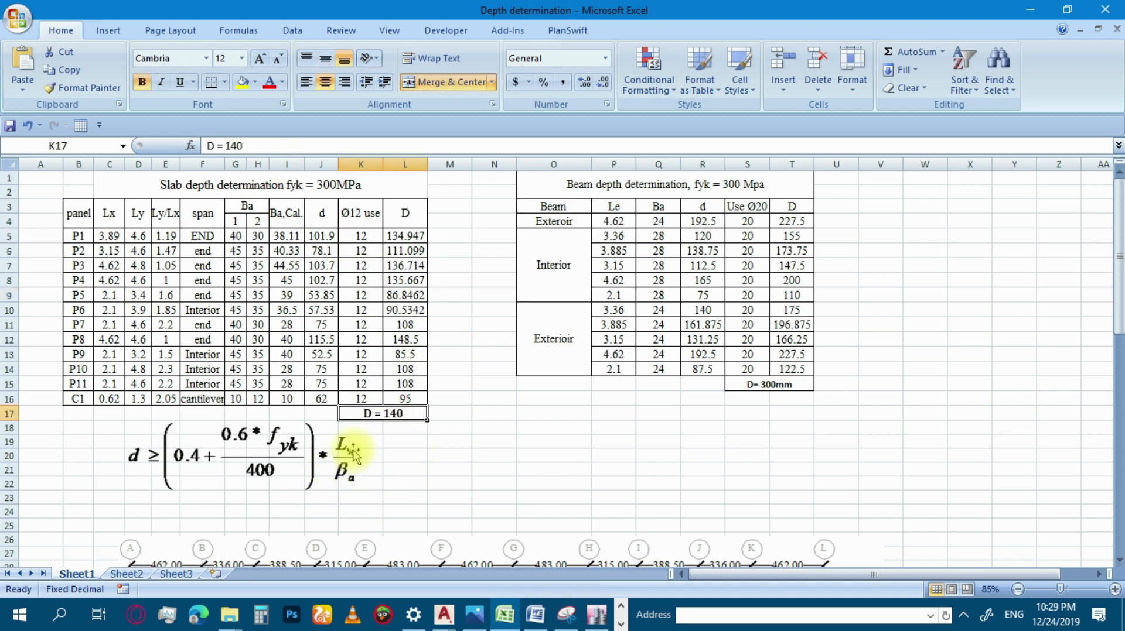
{"action": "left_click_drag", "start_coordinate": [110, 211], "coordinate": [119, 400]}
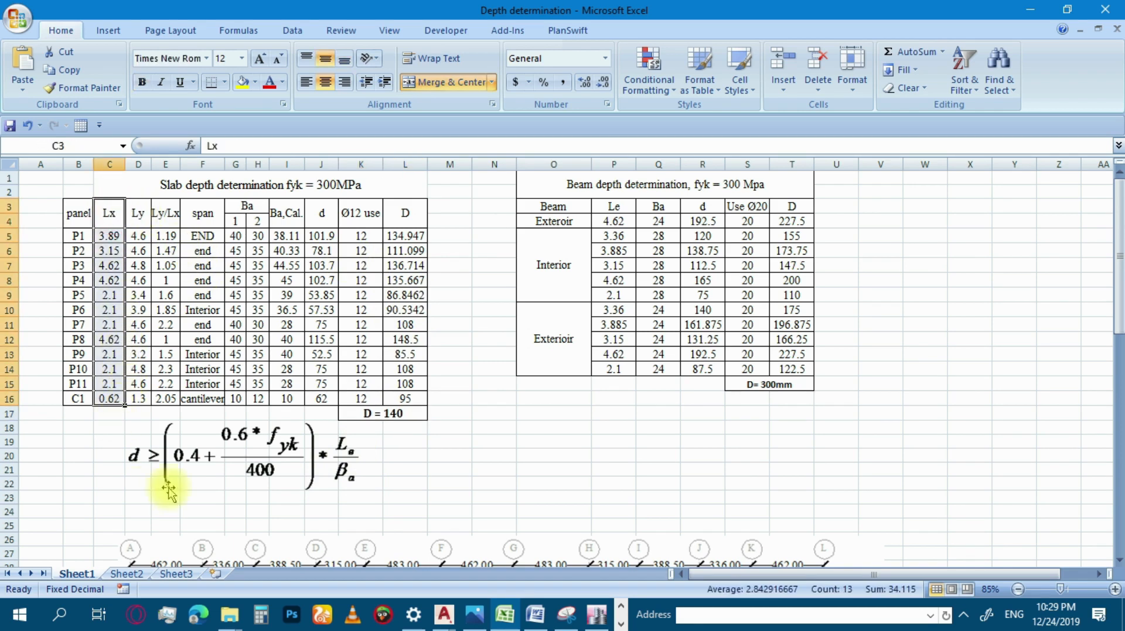
{"action": "left_click", "coordinate": [419, 466]}
{"action": "left_click", "coordinate": [360, 490]}
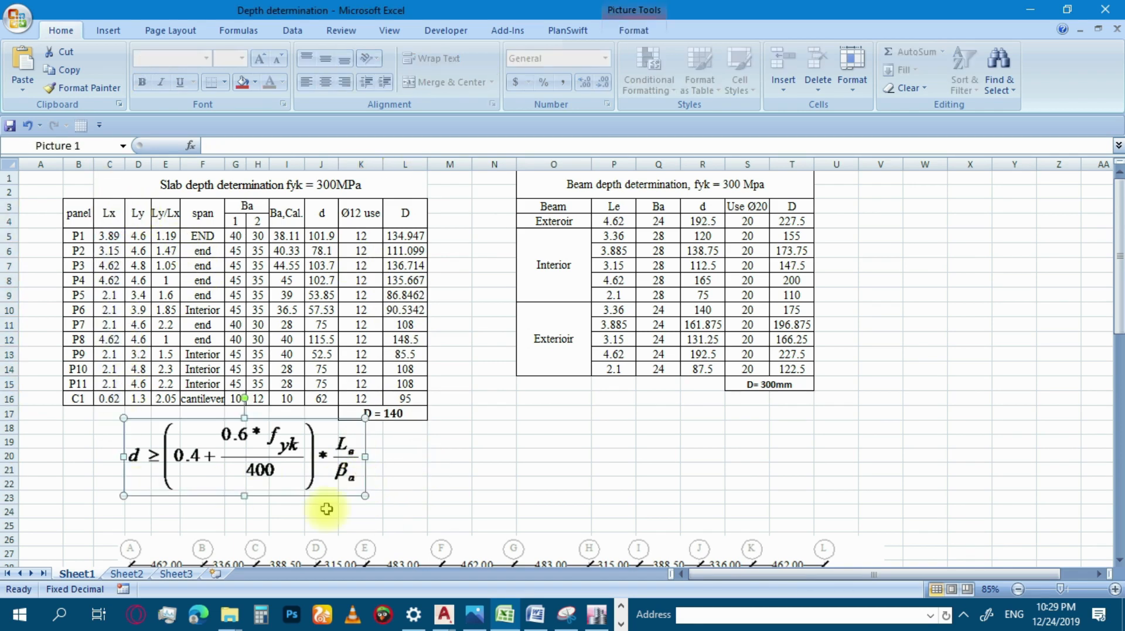
{"action": "left_click", "coordinate": [399, 414]}
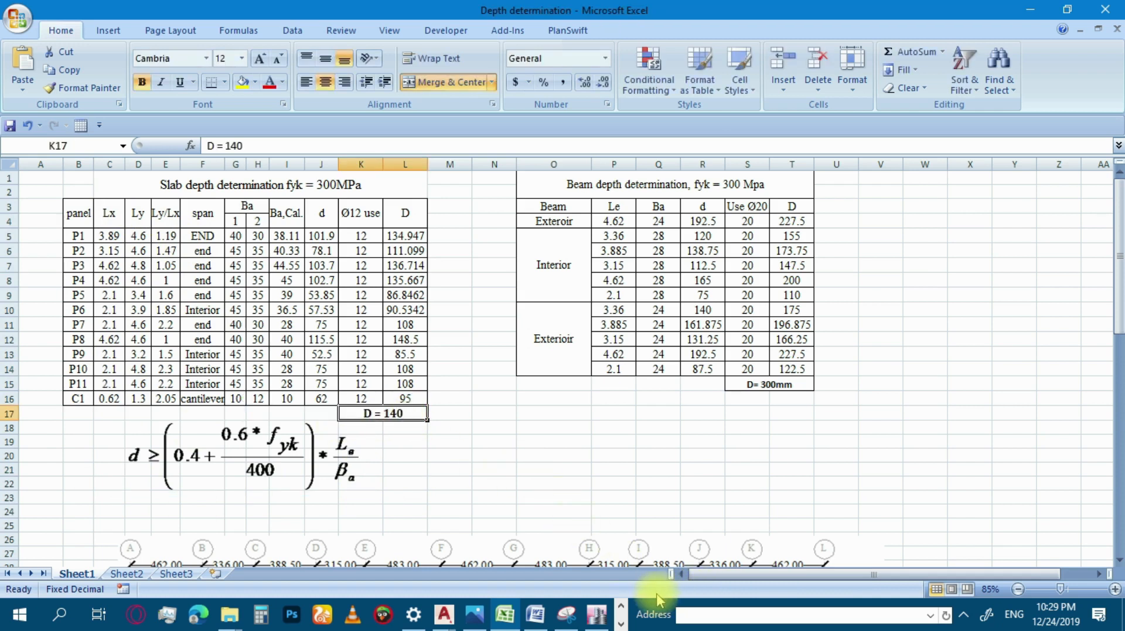
Switch back to ETABS, rename the Slab1 property as S140 and assign C20/25 as its slab material.
{"action": "mouse_move", "coordinate": [596, 615]}
{"action": "left_click", "coordinate": [595, 565]}
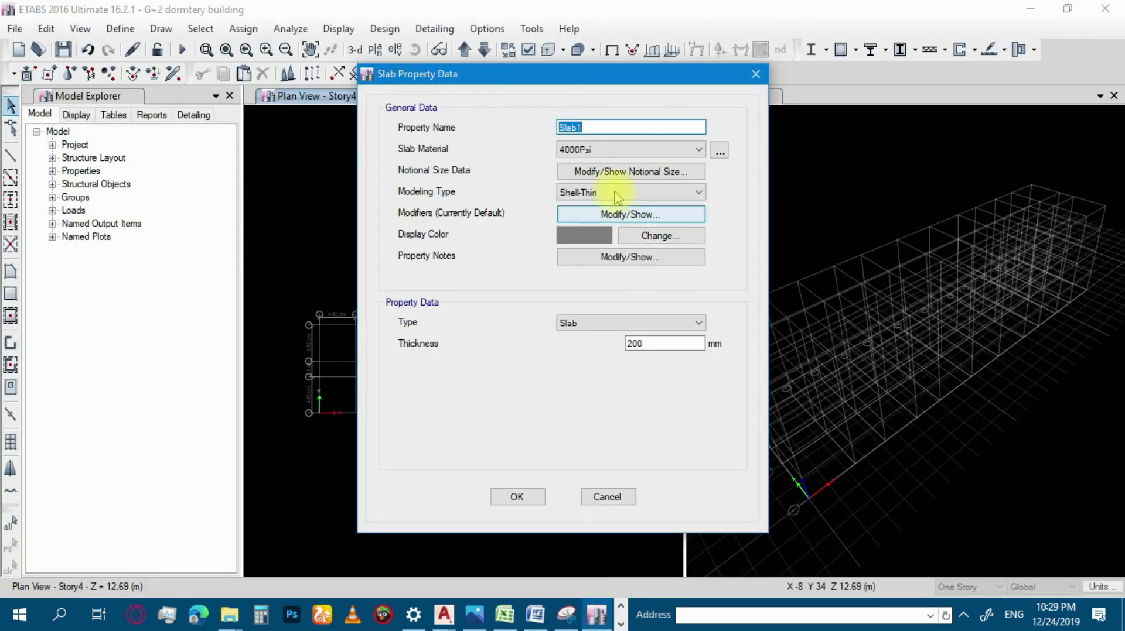
{"action": "type", "text": "S1"}
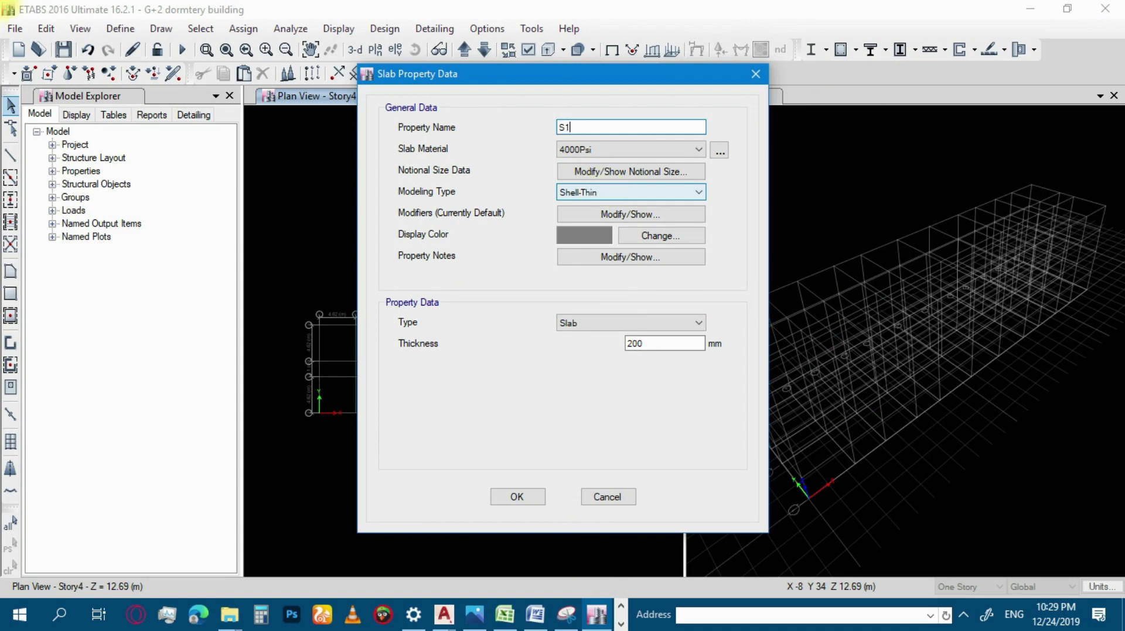
{"action": "type", "text": "40"}
{"action": "left_click", "coordinate": [630, 156]}
{"action": "left_click", "coordinate": [598, 212]}
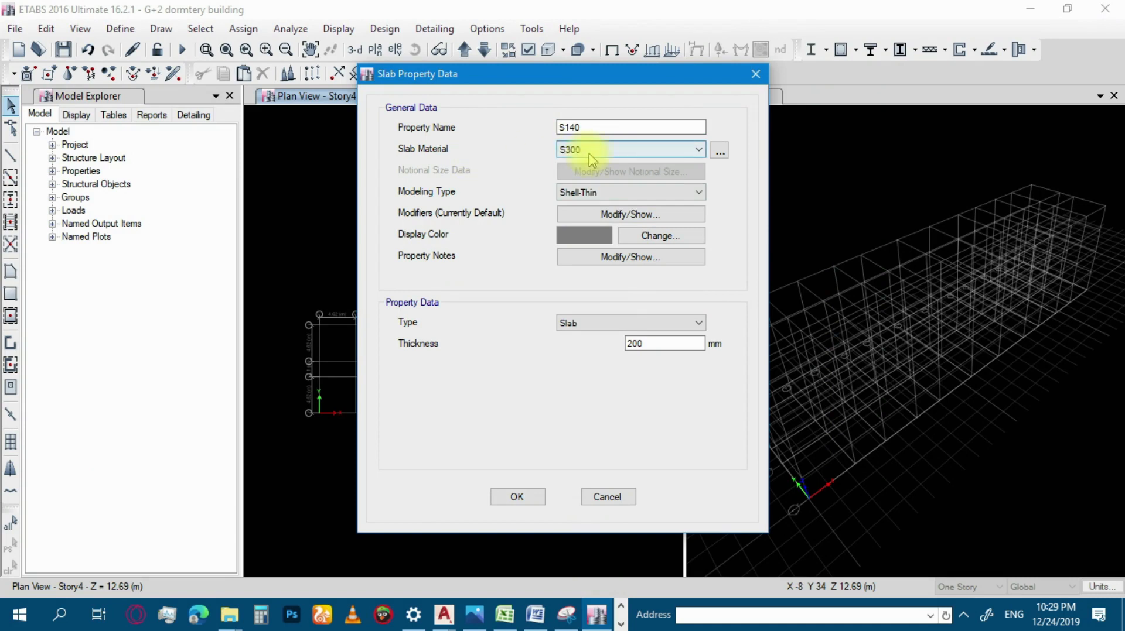
{"action": "left_click", "coordinate": [603, 154]}
{"action": "left_click", "coordinate": [595, 181]}
{"action": "left_click", "coordinate": [615, 149]}
{"action": "left_click", "coordinate": [585, 202]}
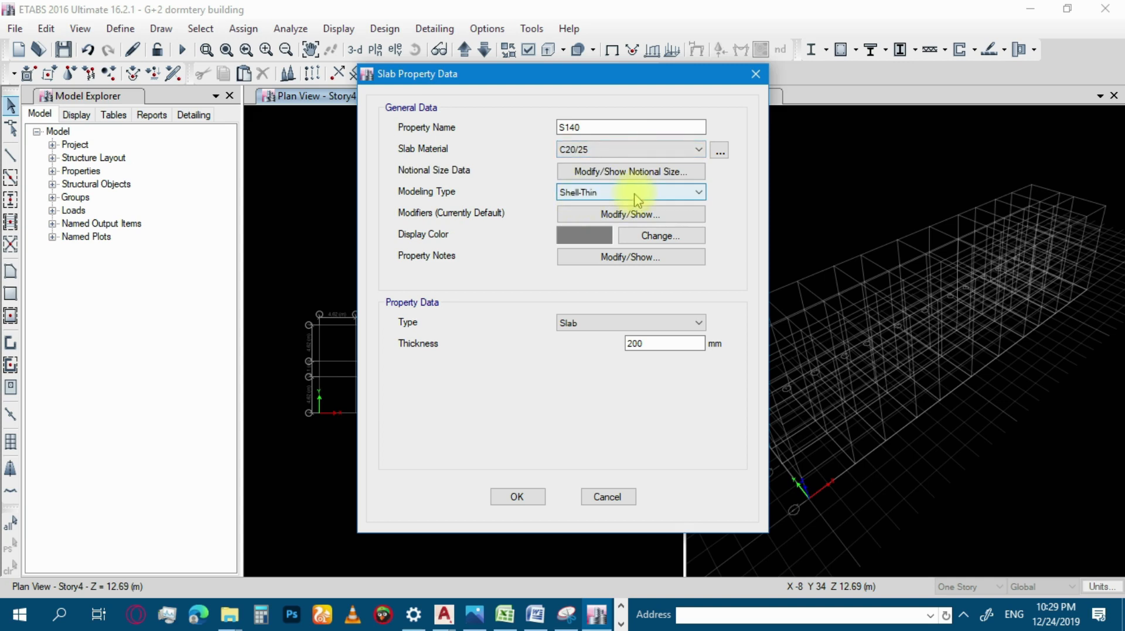
Set the S140 slab's thickness to 140 mm and accept its property data.
{"action": "double_click", "coordinate": [646, 341]}
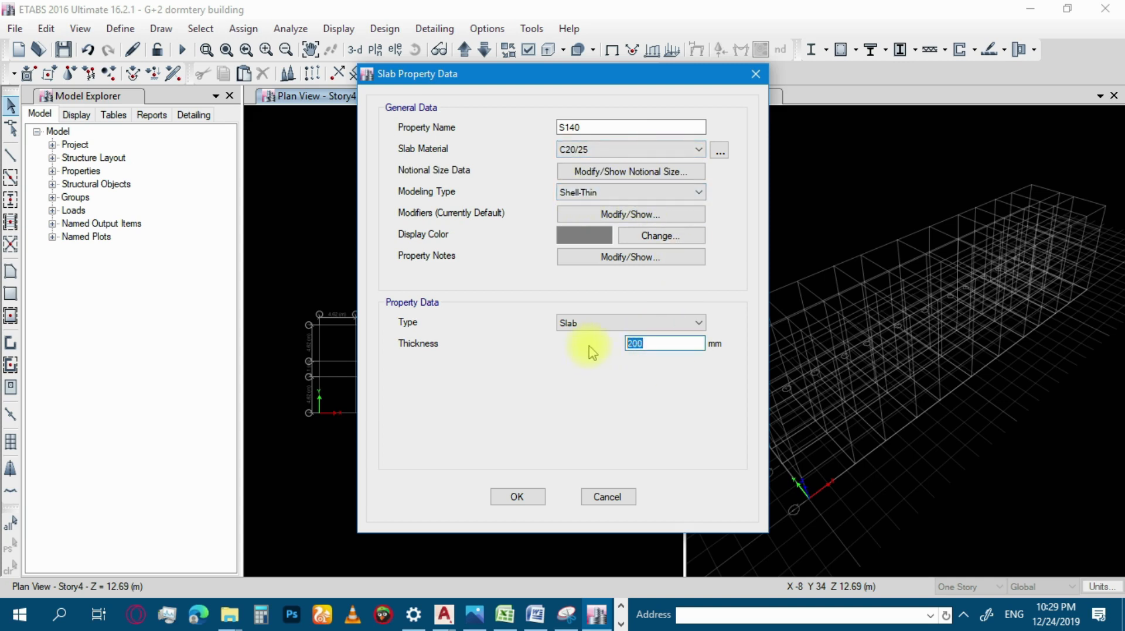
{"action": "type", "text": "140"}
{"action": "left_click", "coordinate": [513, 505]}
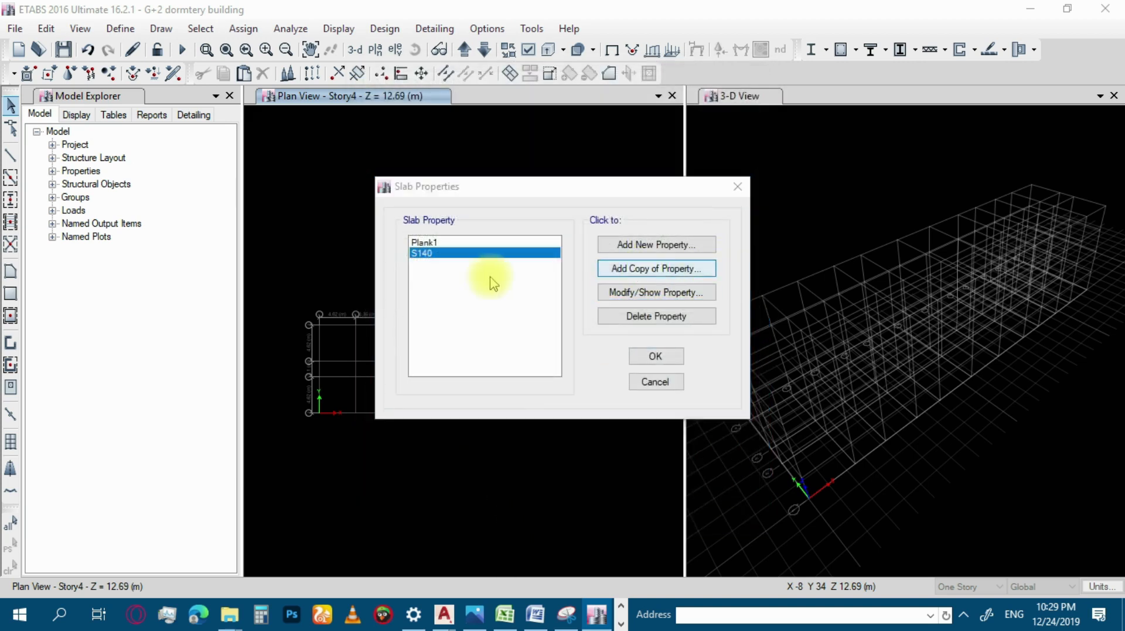
Add a copy of the S140 slab property named STAIR 140, accept the slab properties and save the model.
{"action": "left_click", "coordinate": [644, 270]}
{"action": "left_click_drag", "start_coordinate": [591, 128], "coordinate": [497, 139]}
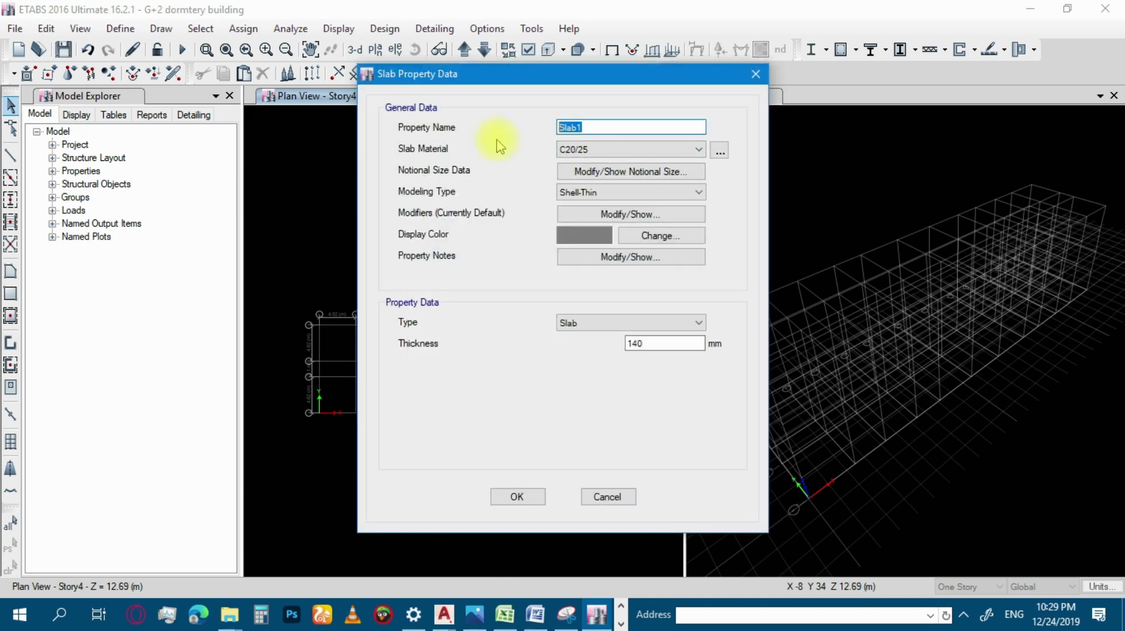
{"action": "type", "text": "STAIR 140"}
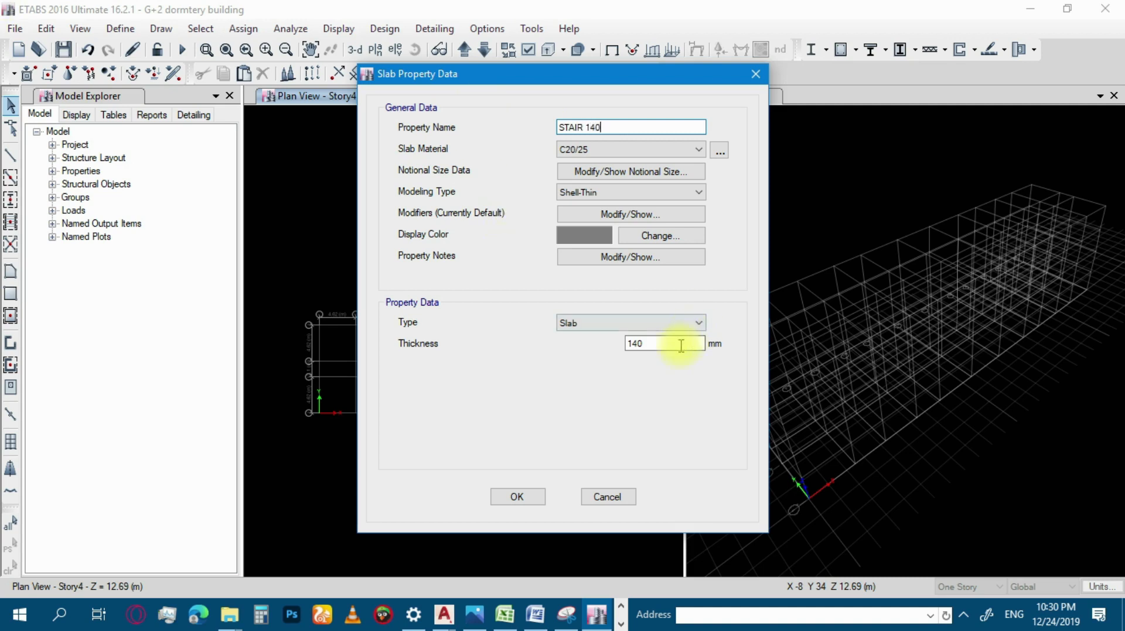
{"action": "left_click", "coordinate": [518, 497]}
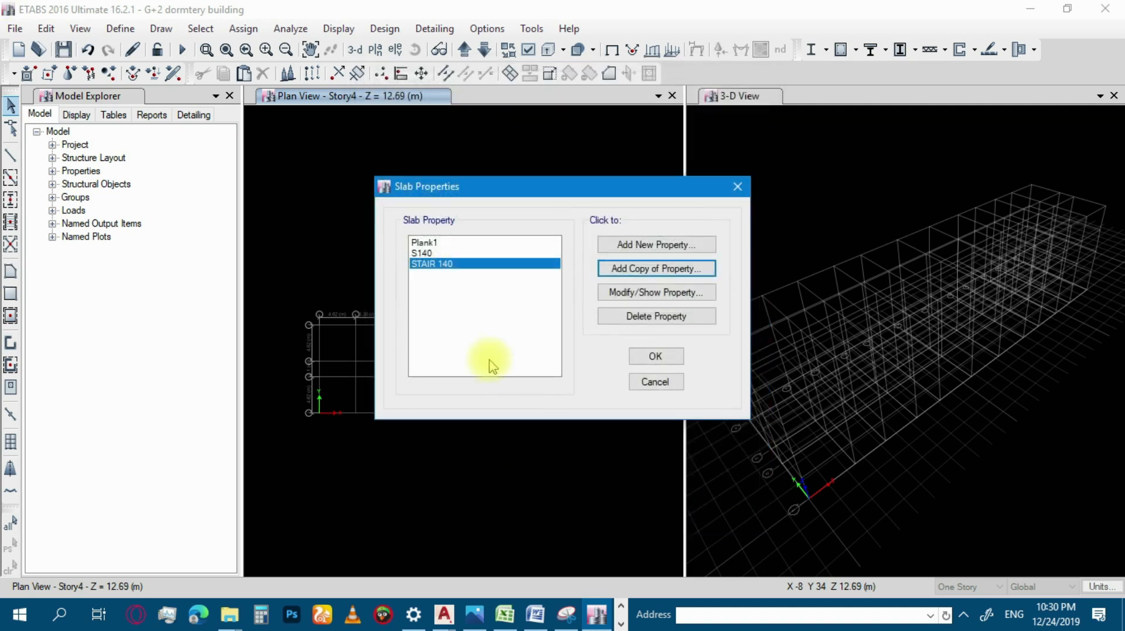
{"action": "left_click", "coordinate": [666, 355]}
{"action": "left_click", "coordinate": [63, 49]}
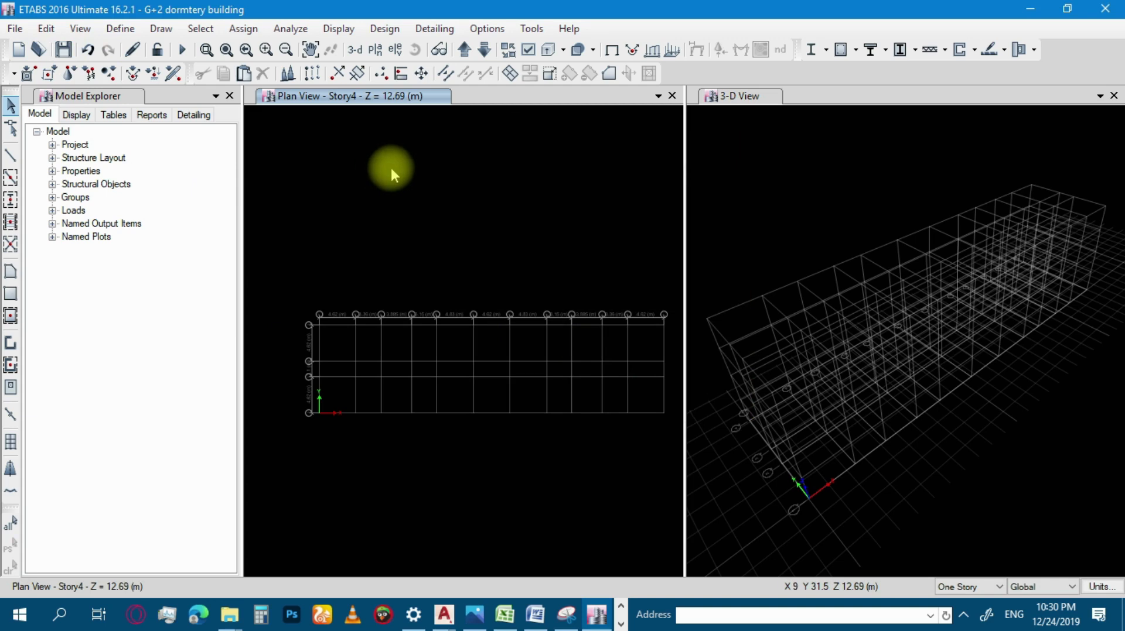
{"action": "left_click", "coordinate": [124, 34]}
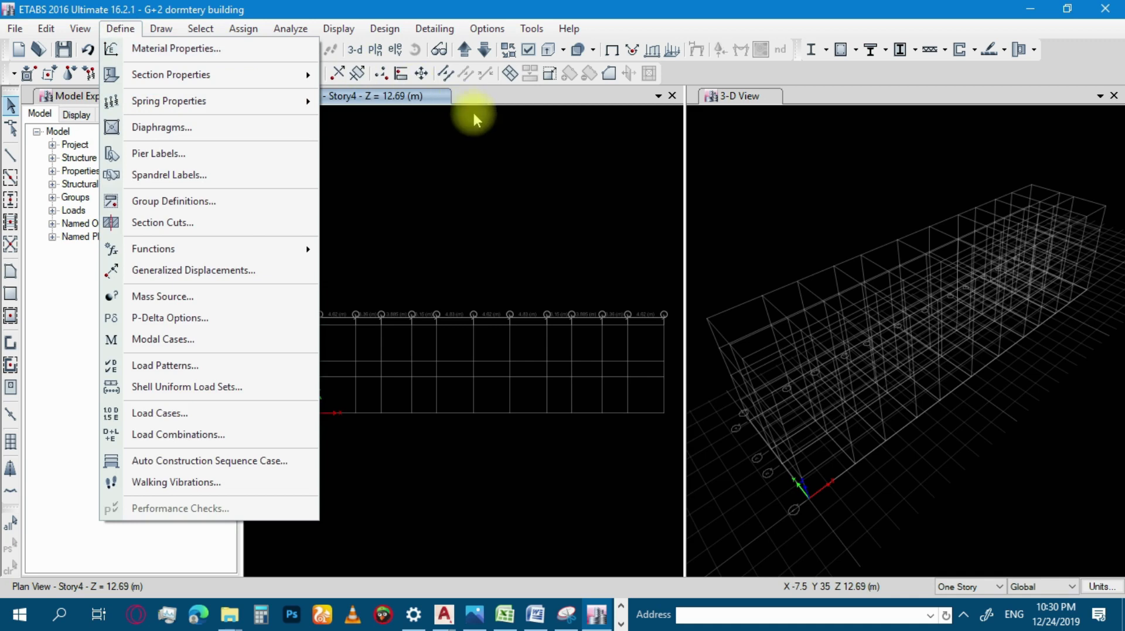
{"action": "left_click", "coordinate": [448, 144]}
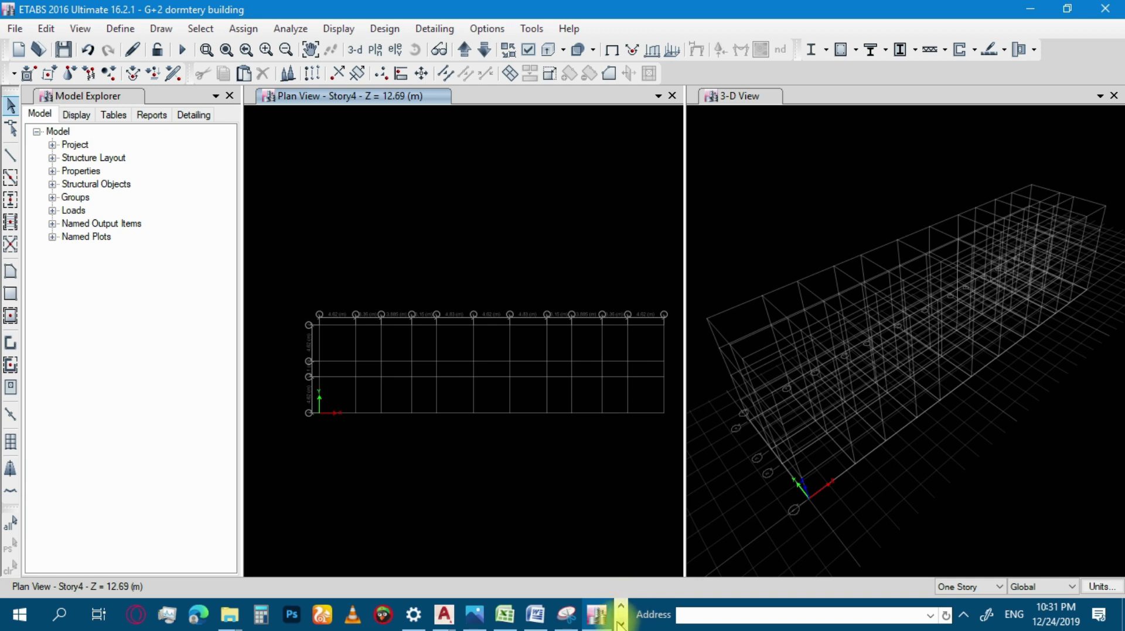
{"action": "left_click", "coordinate": [621, 609]}
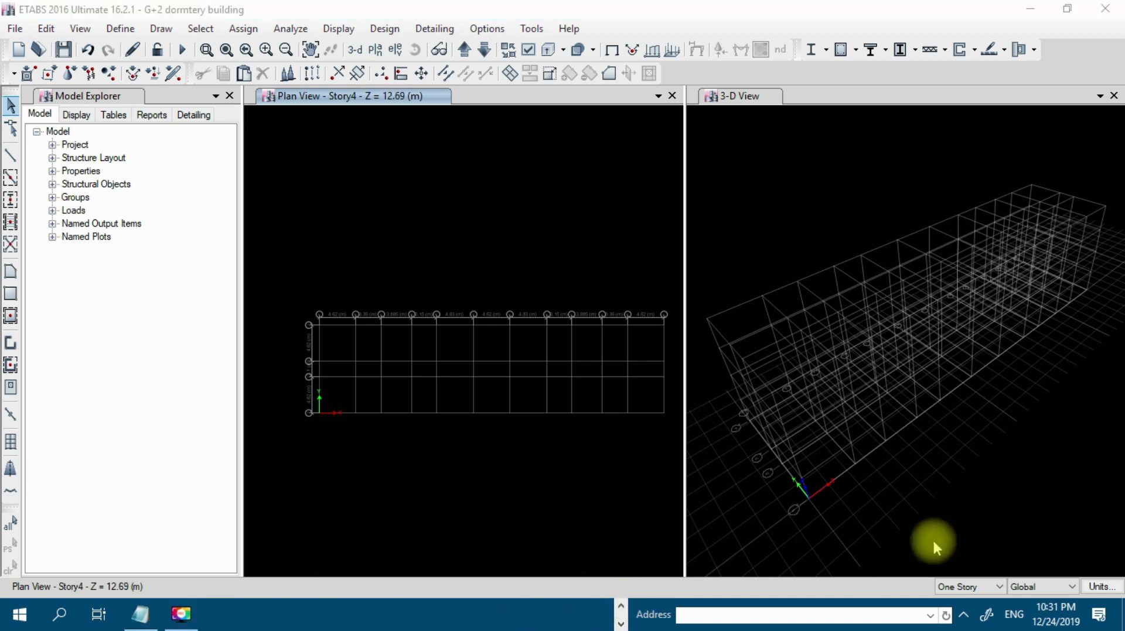